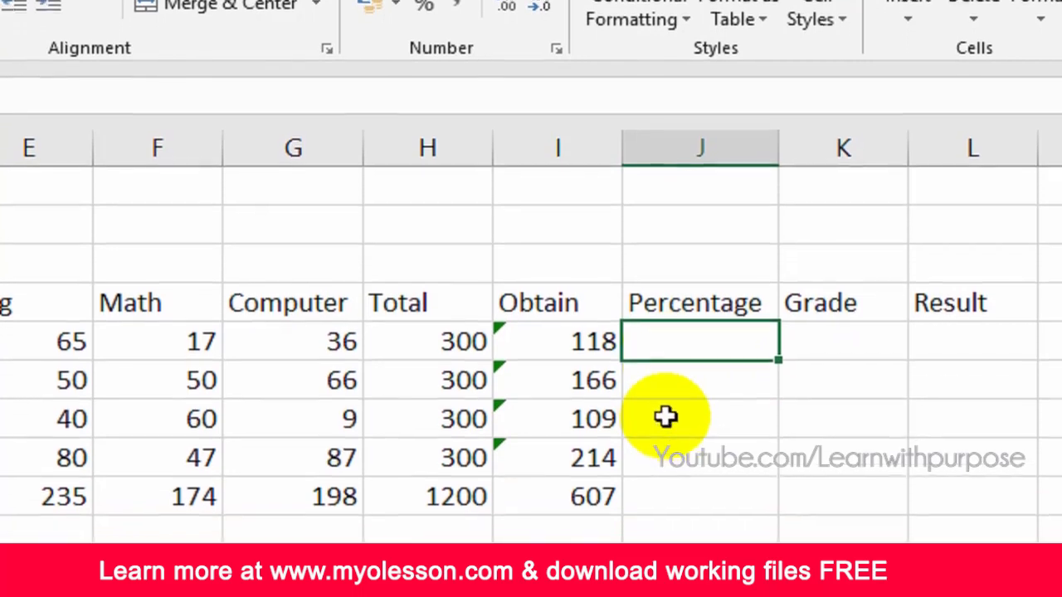
- Calculate the first student's percentage in J5 with the formula =I5/H5 and check its cell references
text(=)
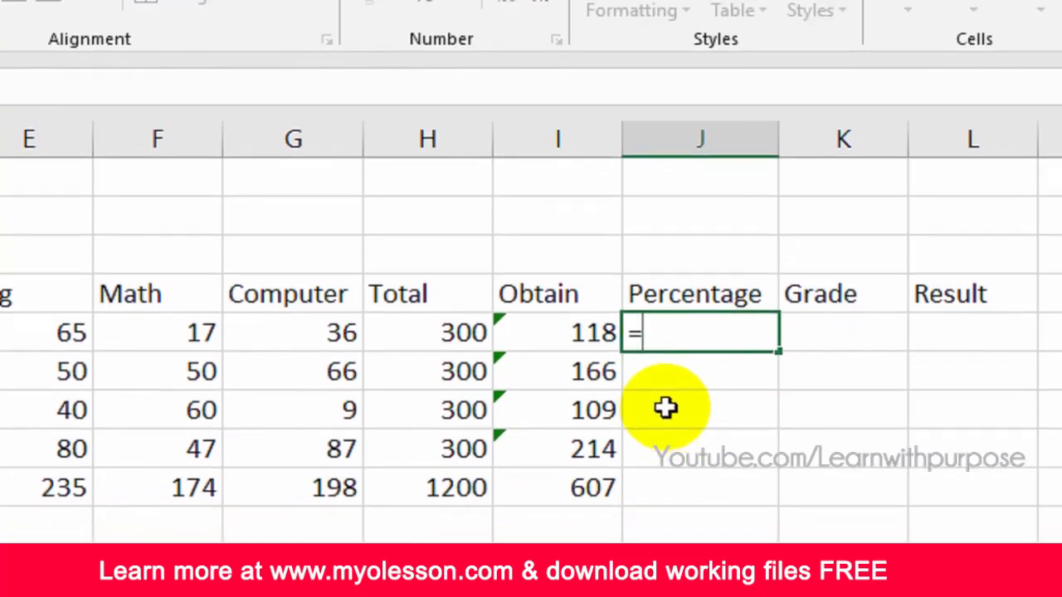
click(555, 333)
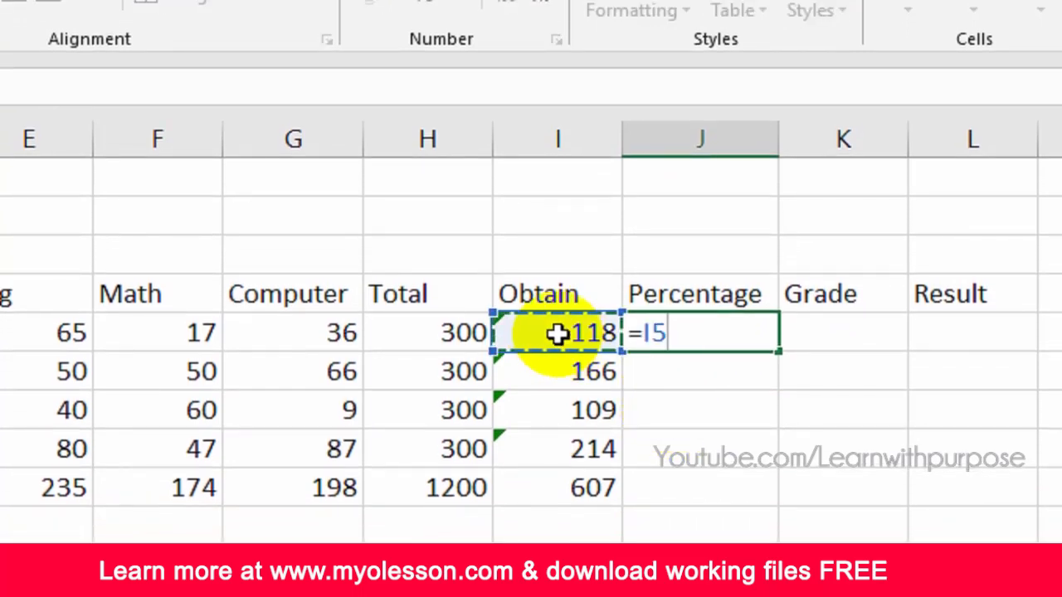
text(/)
click(428, 332)
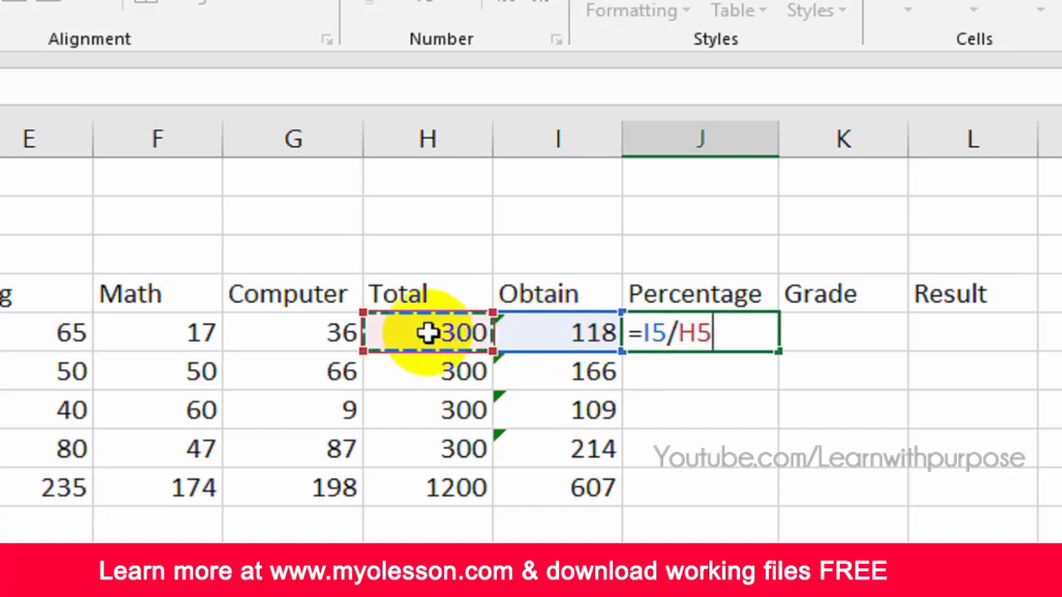
key(Return)
click(704, 332)
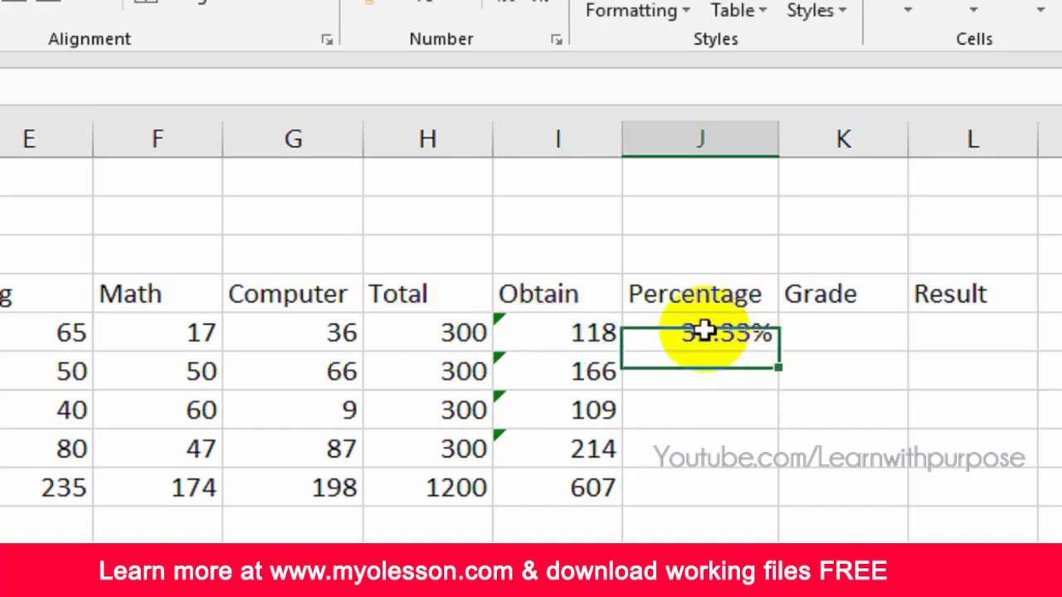
key(F2)
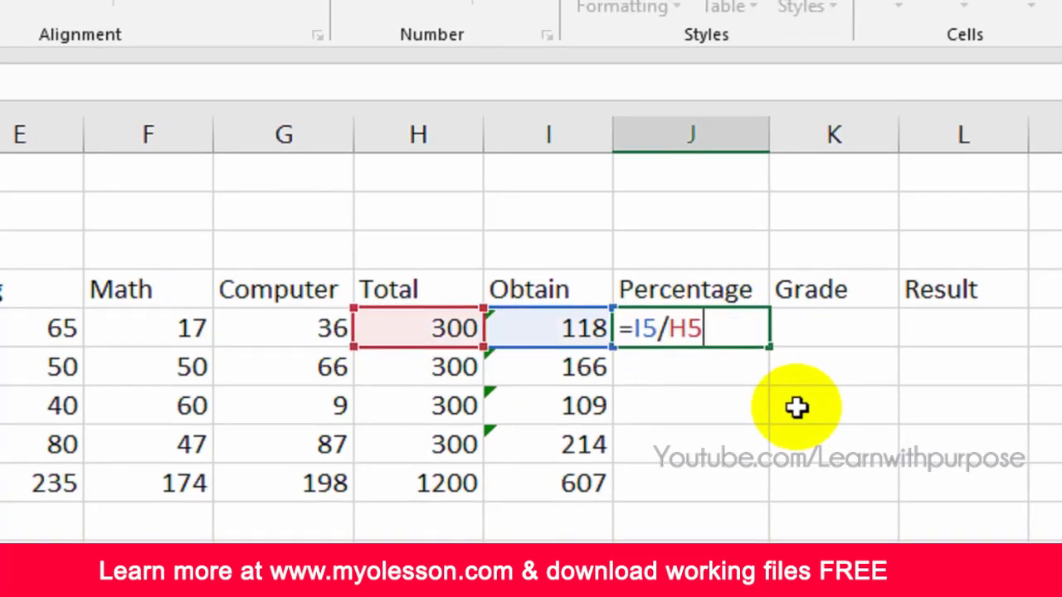
key(Return)
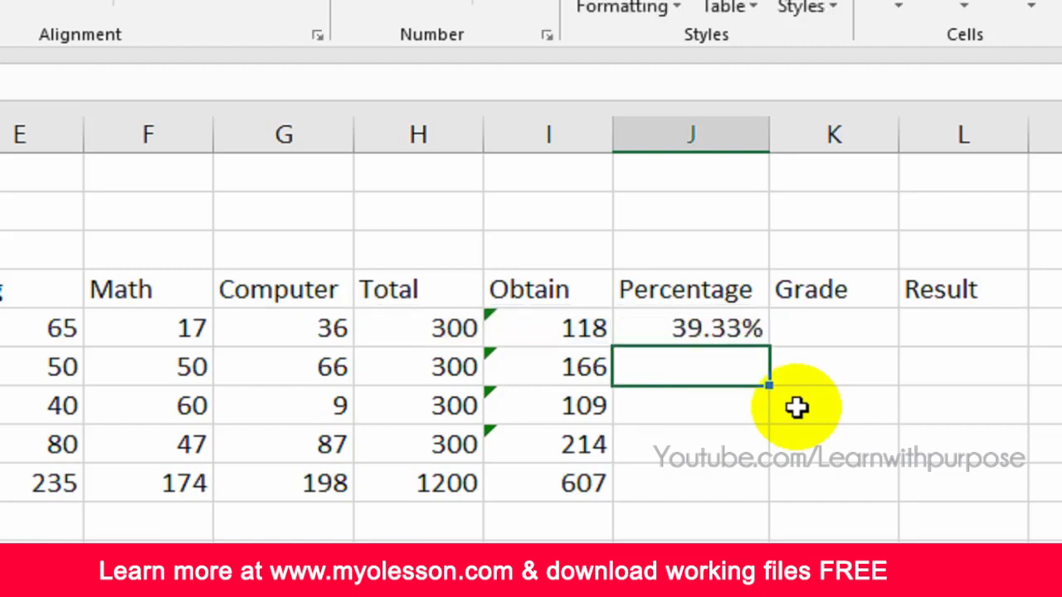
- Change J5 to the General number format and extend its formula to =I5/H5*100
key(Up)
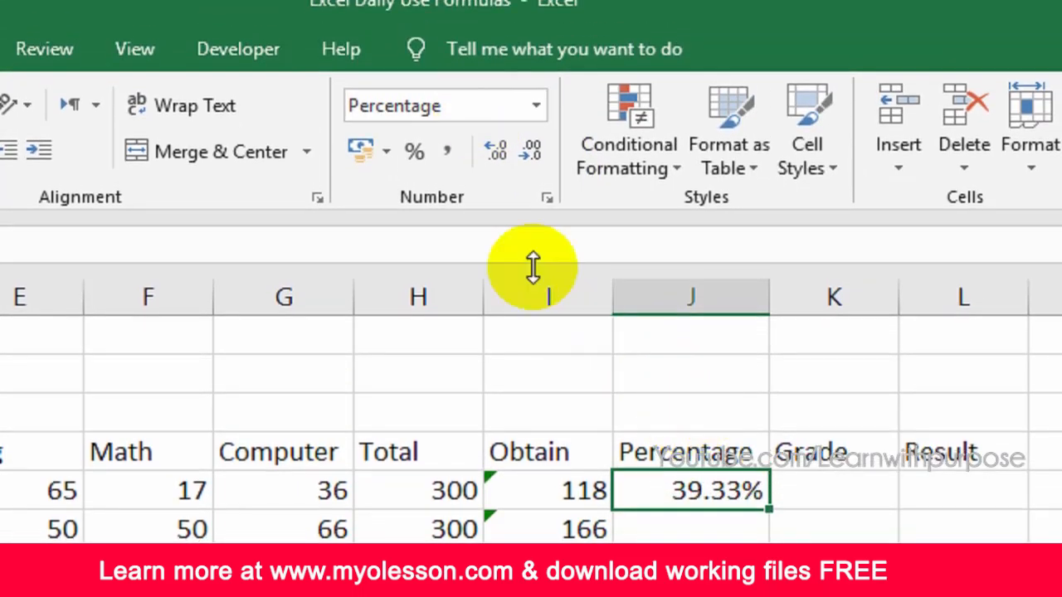
click(475, 108)
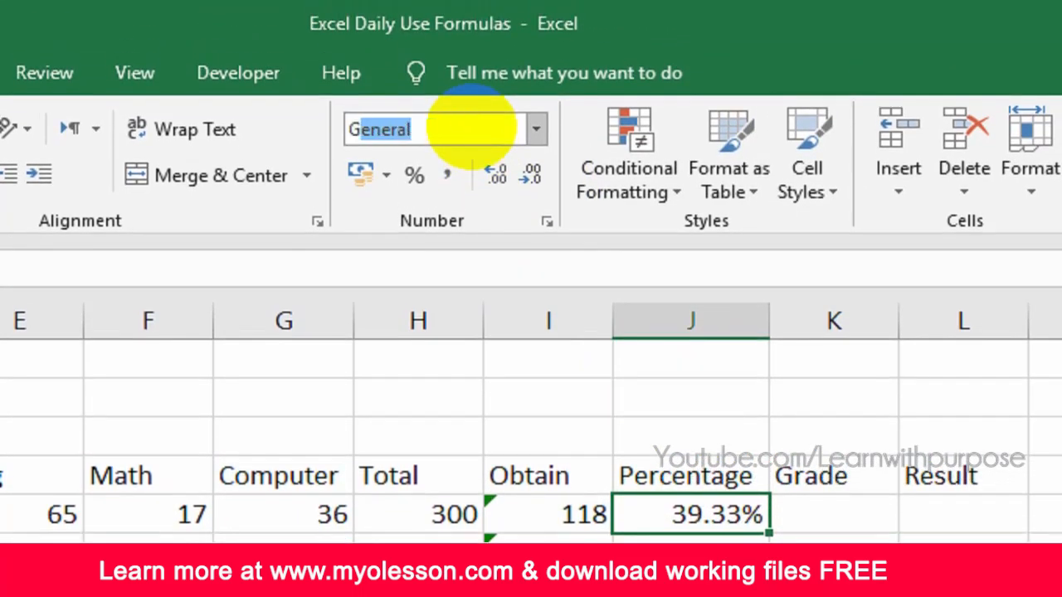
key(Return)
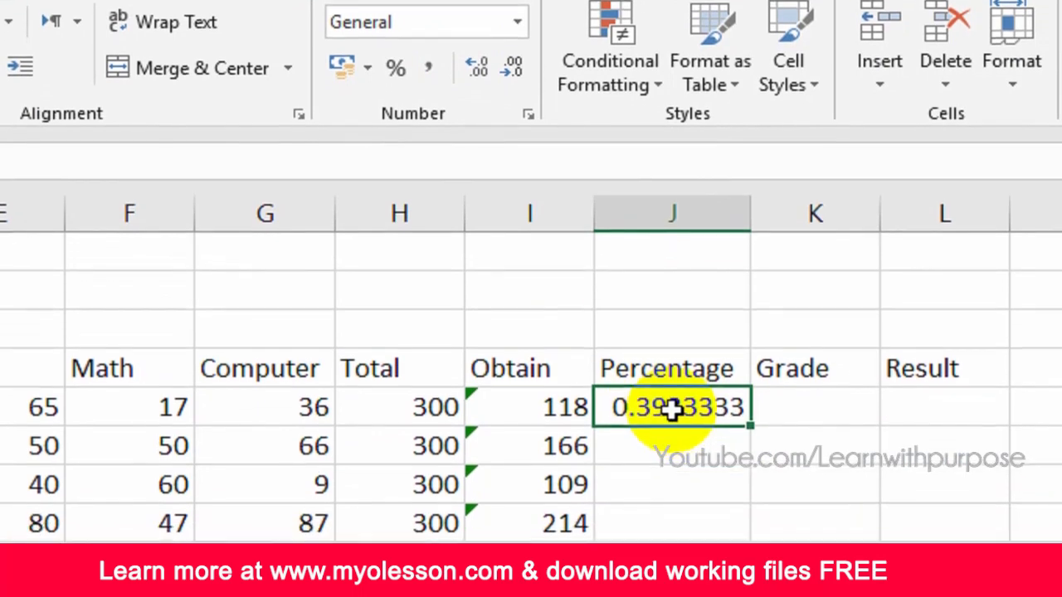
double_click(672, 409)
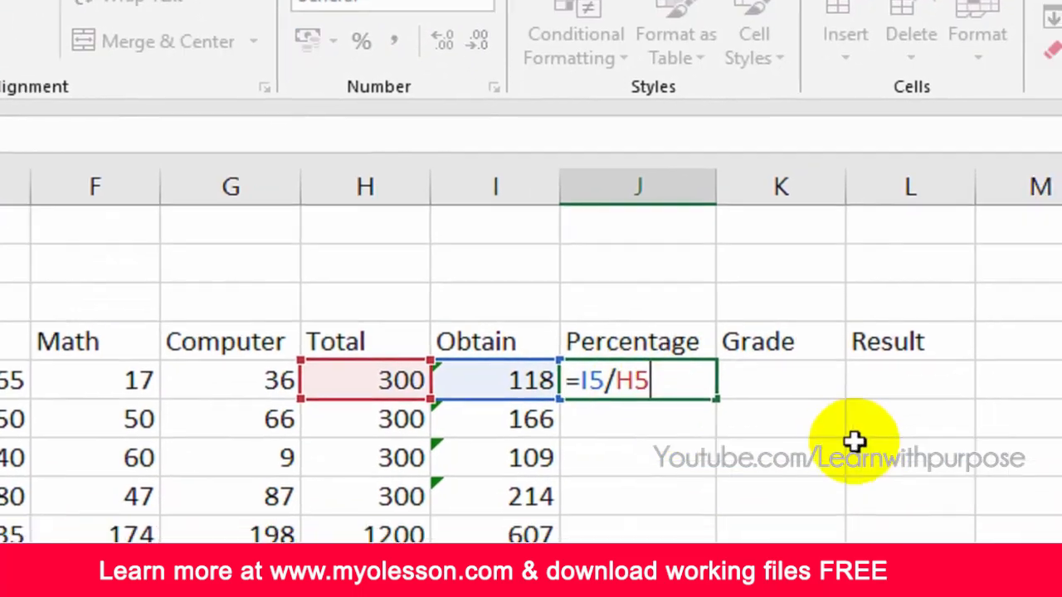
text(*)
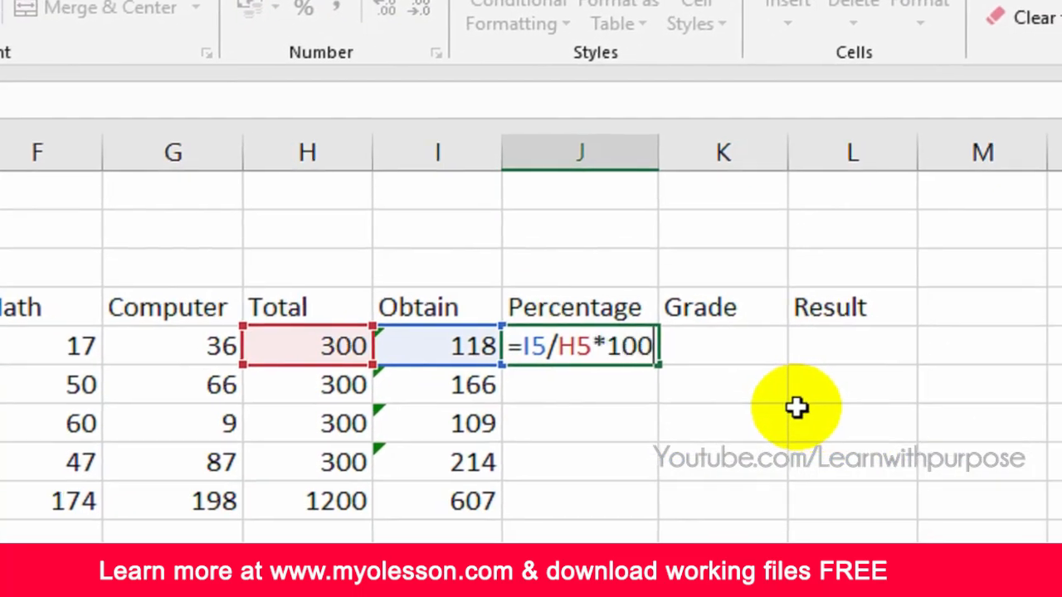
key(Return)
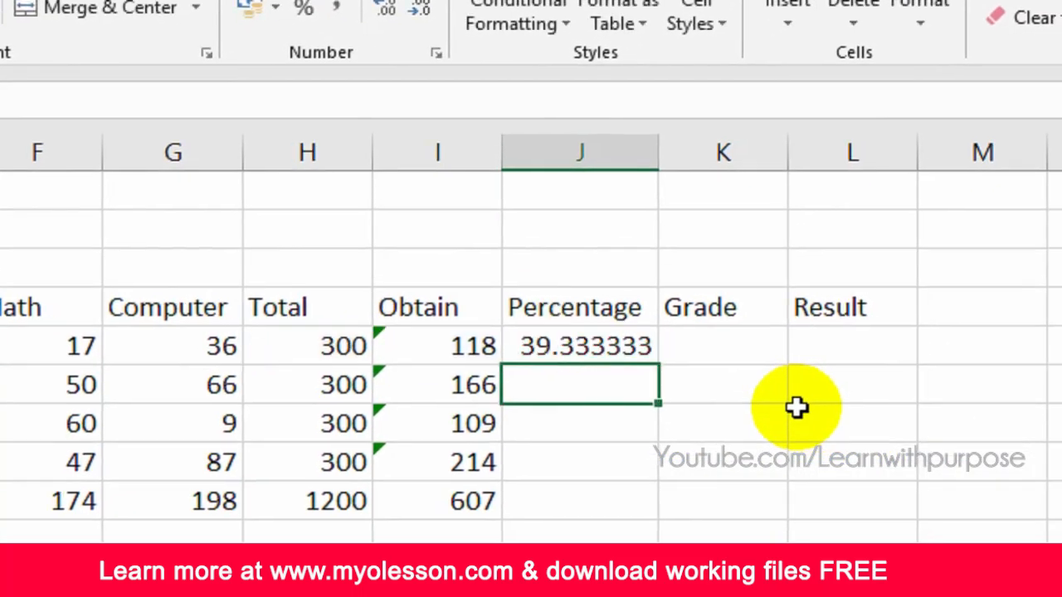
- Set J5's number format to Percentage and restore its formula to =I5/H5
click(564, 346)
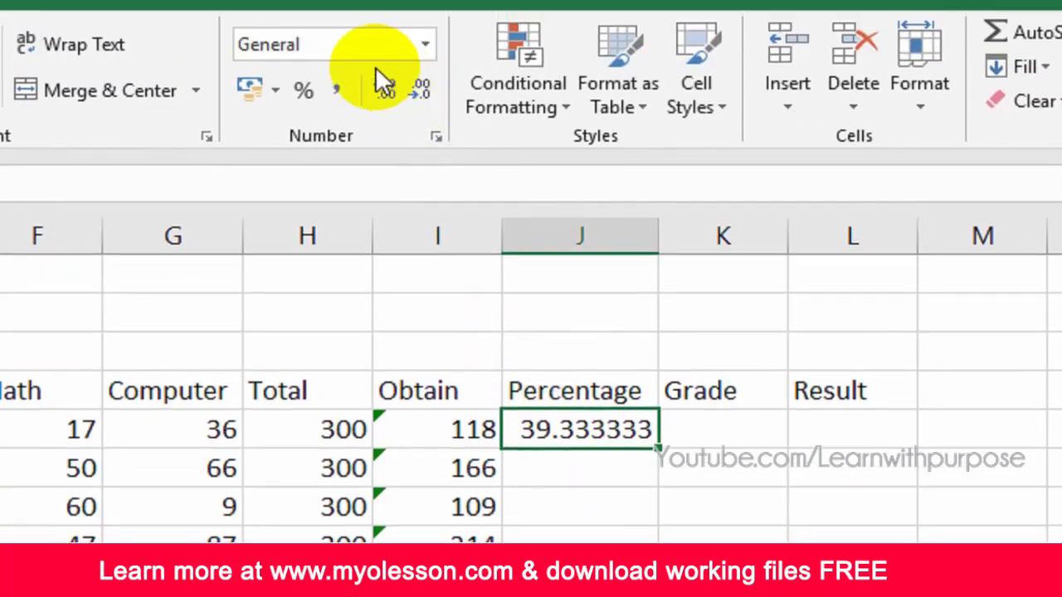
click(355, 112)
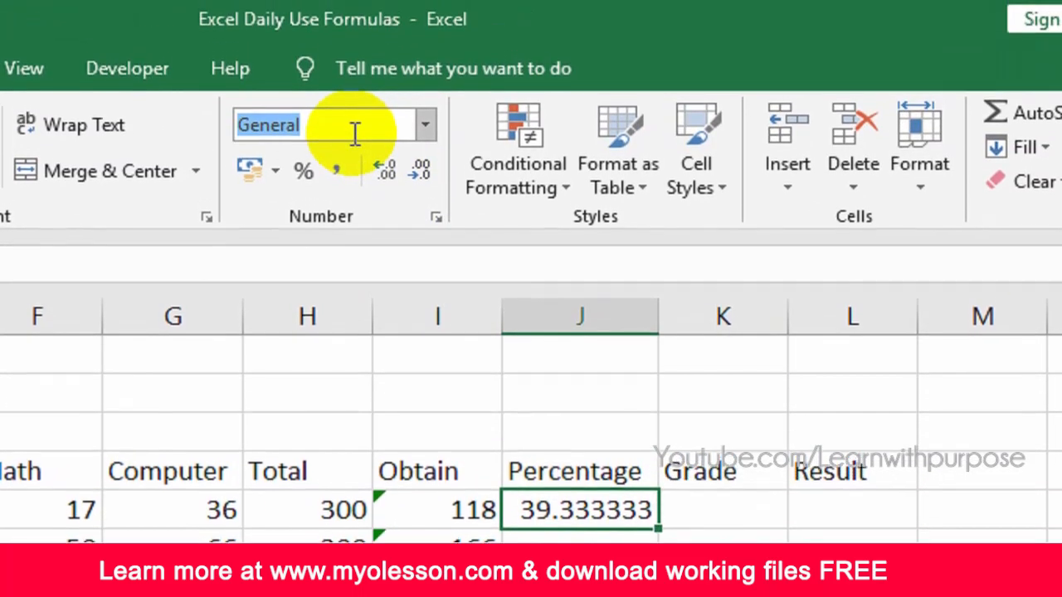
text(Percentage)
key(Return)
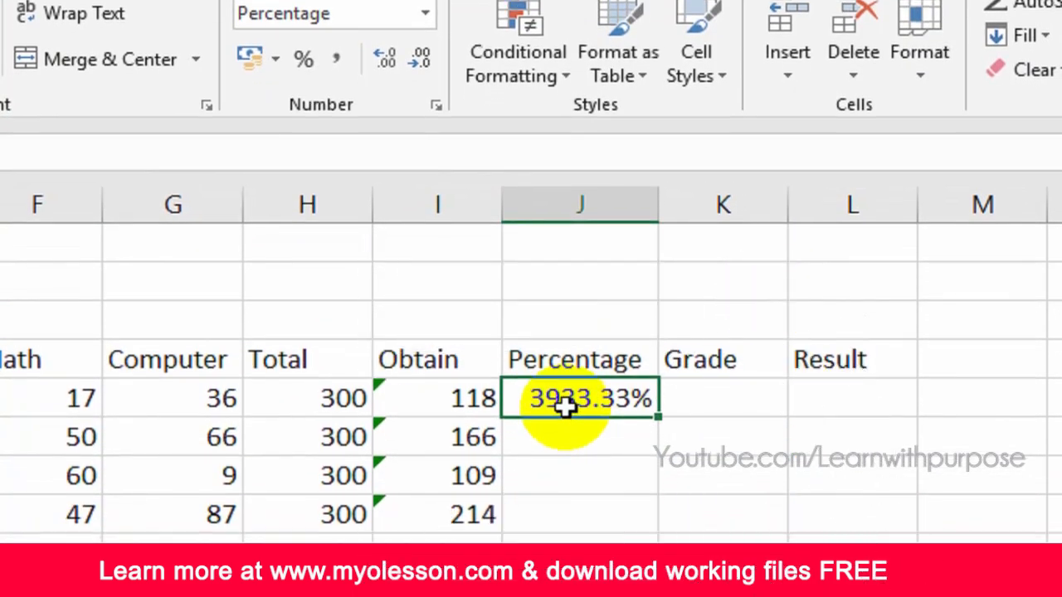
double_click(565, 405)
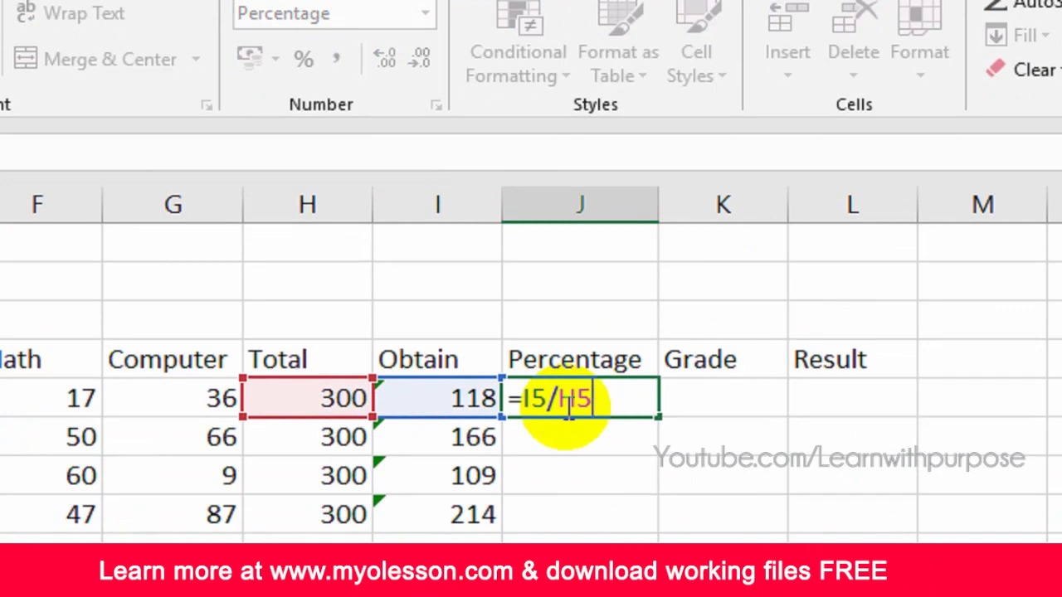
key(Return)
- Copy the percentage formula from J5 to the other students' rows, J6:J8
click(565, 403)
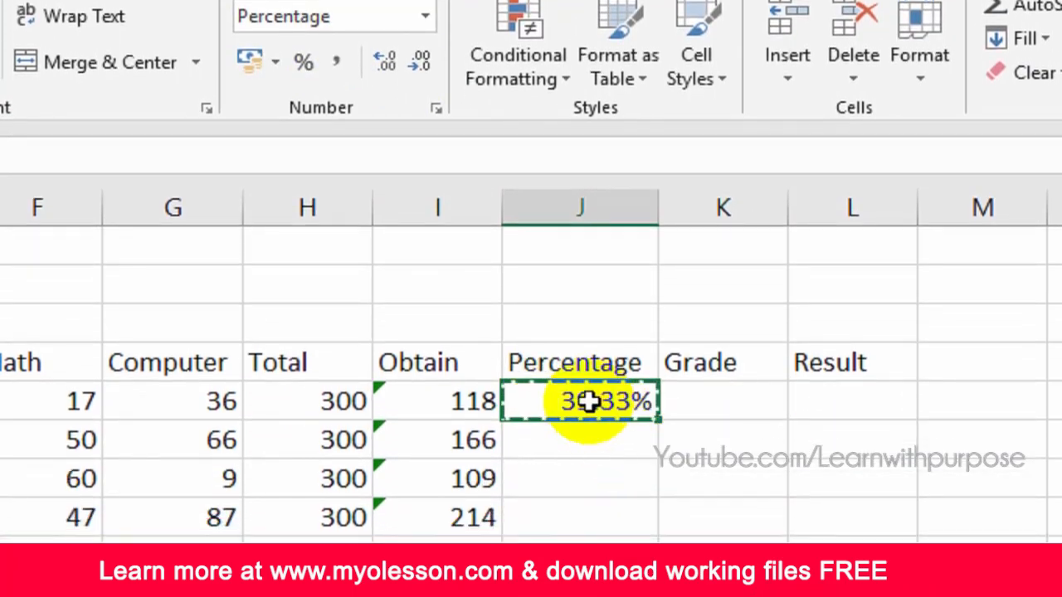
key(shift+Down)
key(shift+Down)
key(shift+Down)
key(ctrl+v)
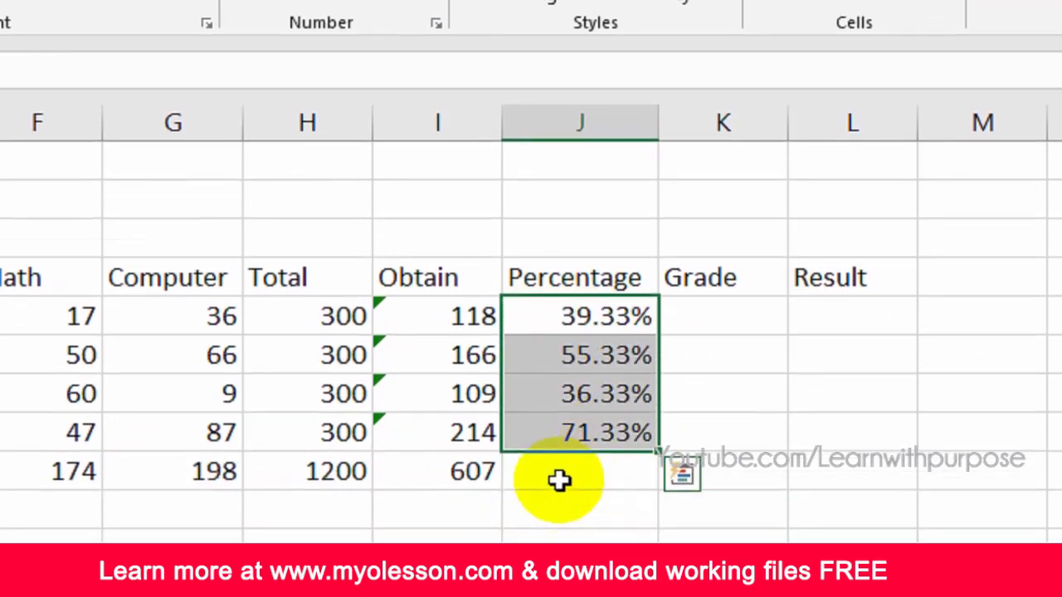
- Format the students' percentages in J5:J8 as percent values with no decimal places
drag(581, 321, 593, 412)
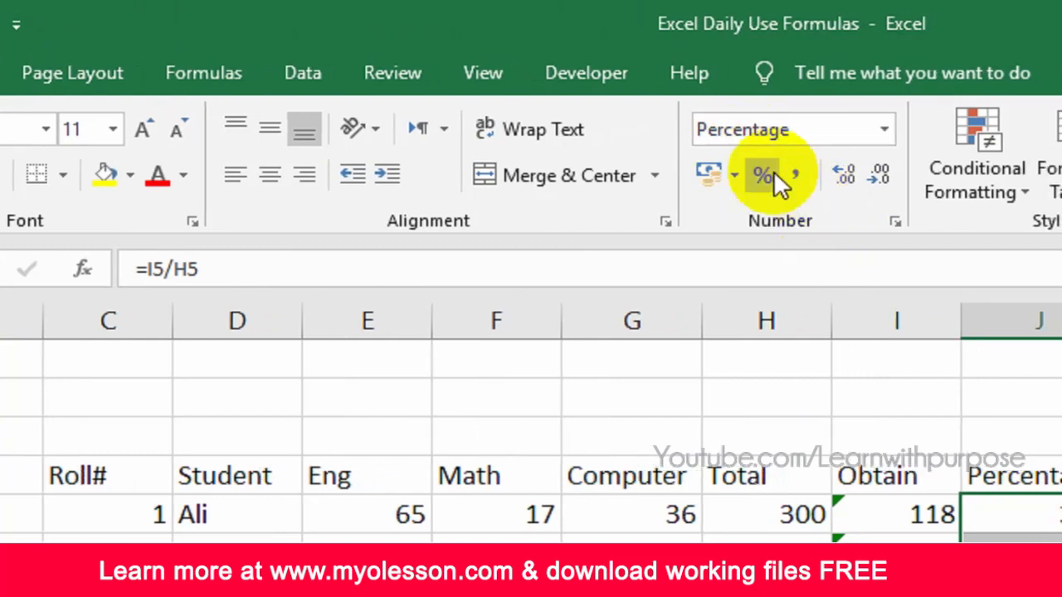
click(845, 171)
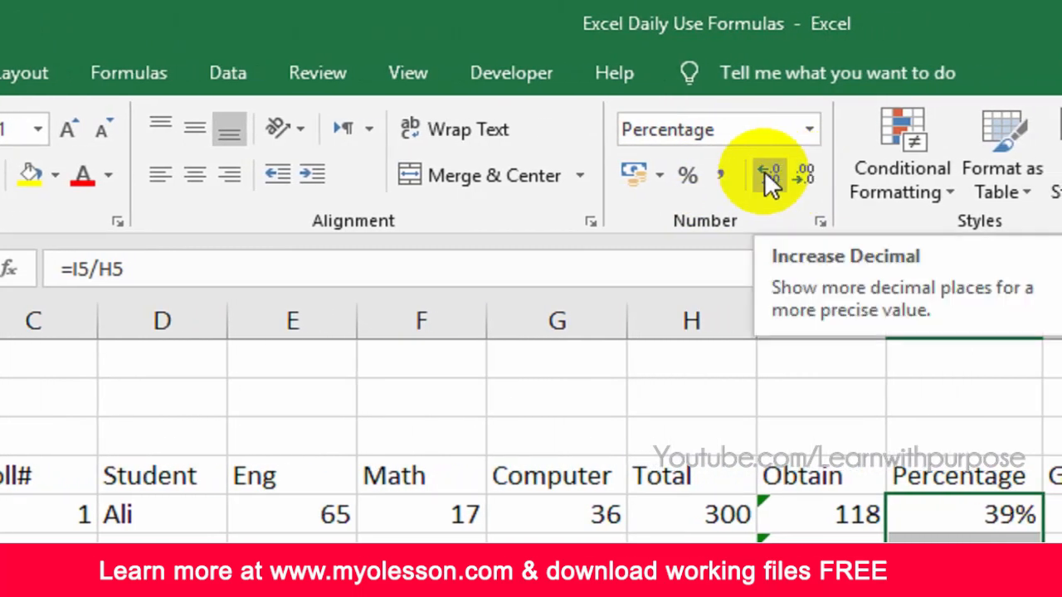
click(765, 172)
click(801, 174)
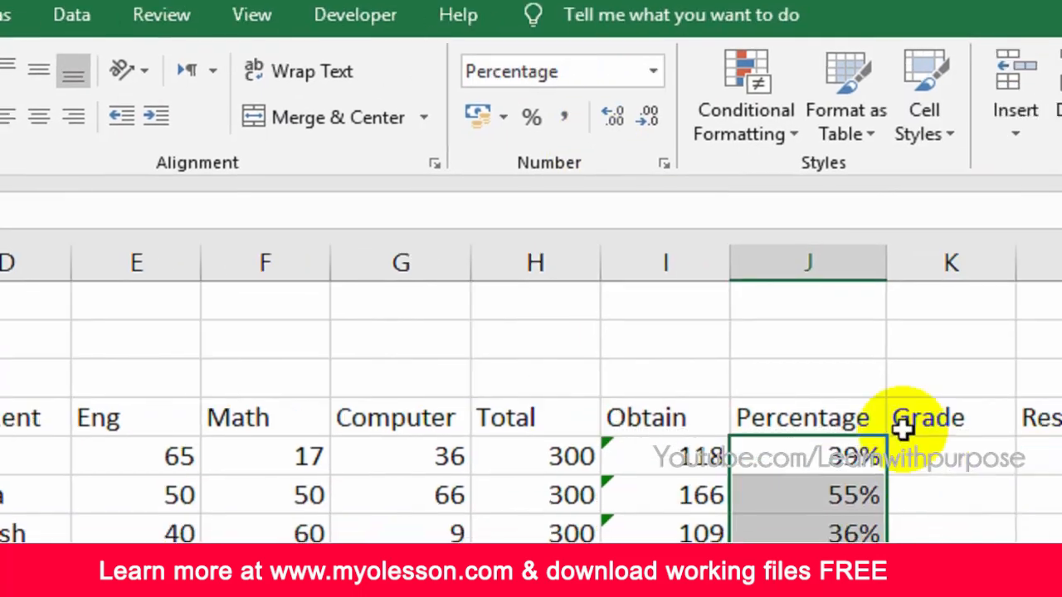
click(835, 419)
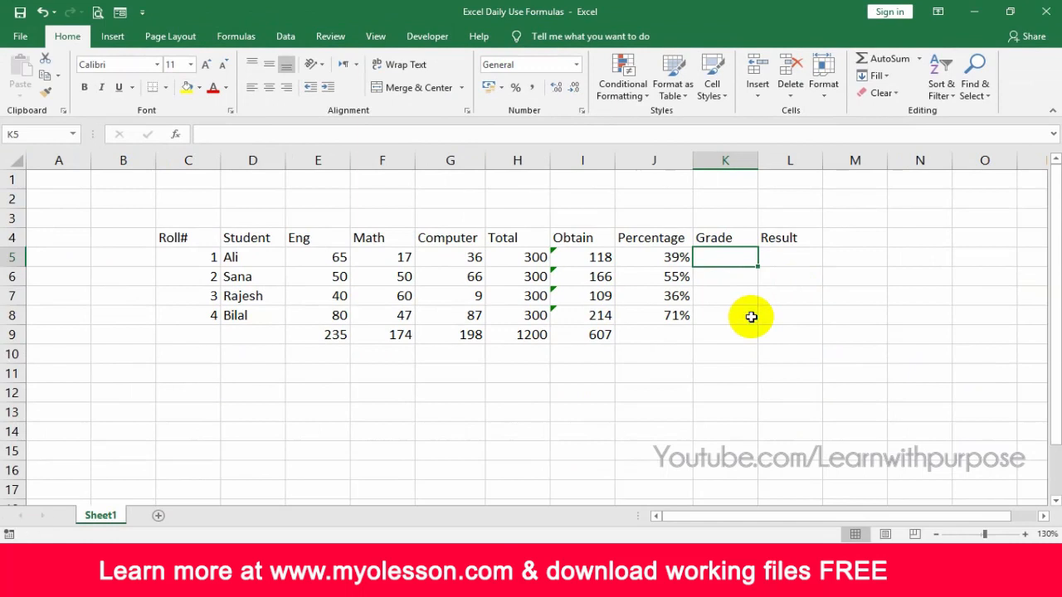
- Copy the percentage formula from J8 into J9 of the totals row and check its cell references
click(660, 278)
click(662, 338)
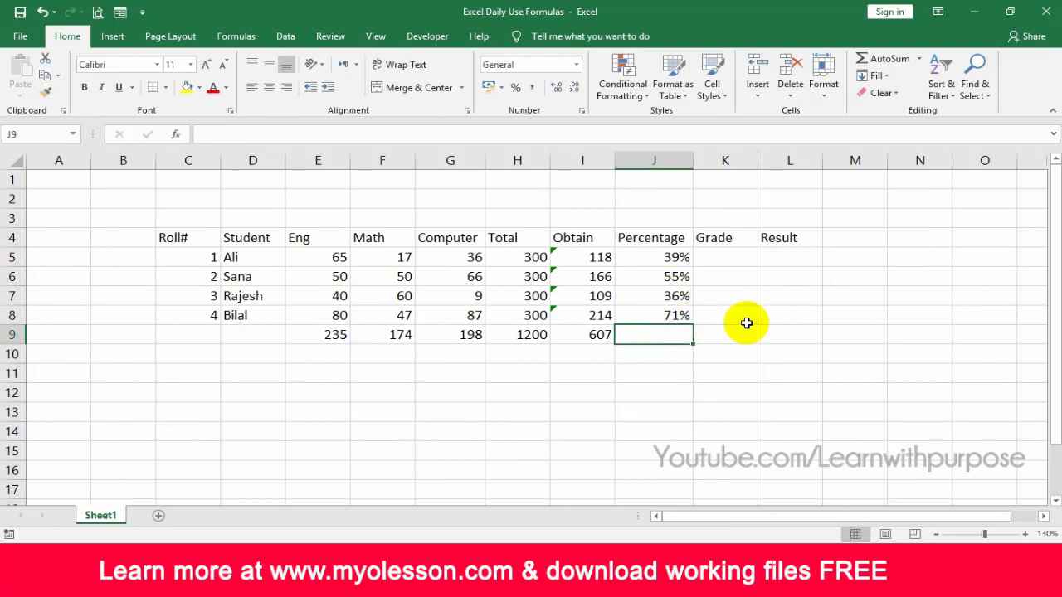
click(585, 335)
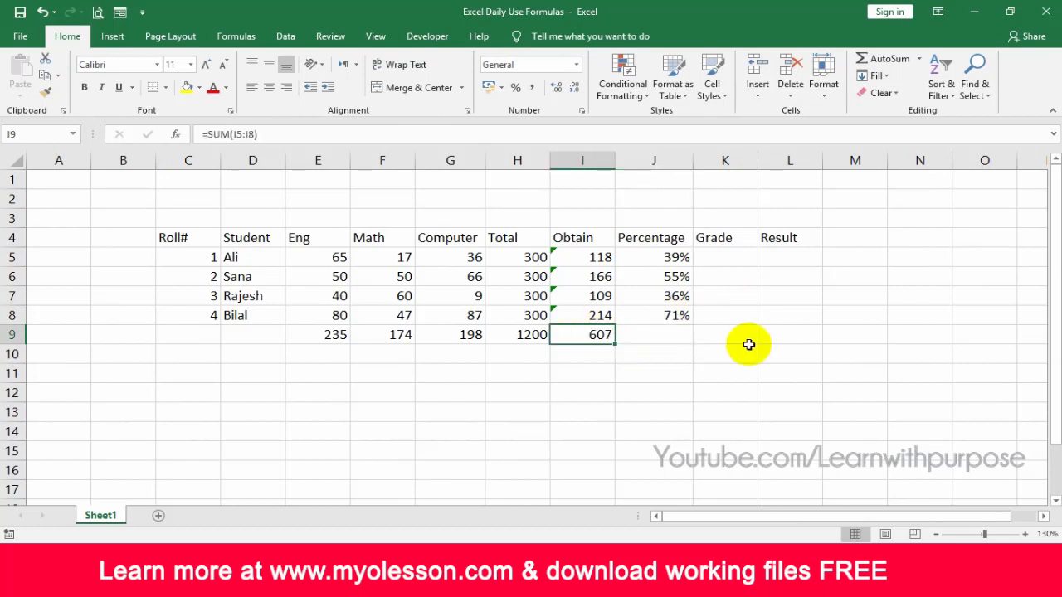
key(Right)
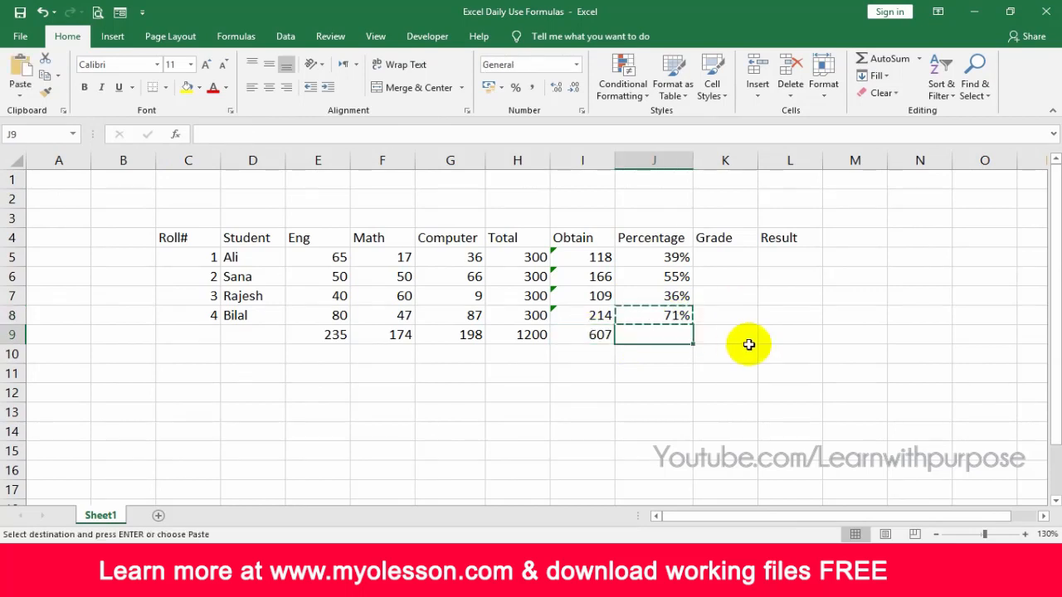
key(Return)
key(F2)
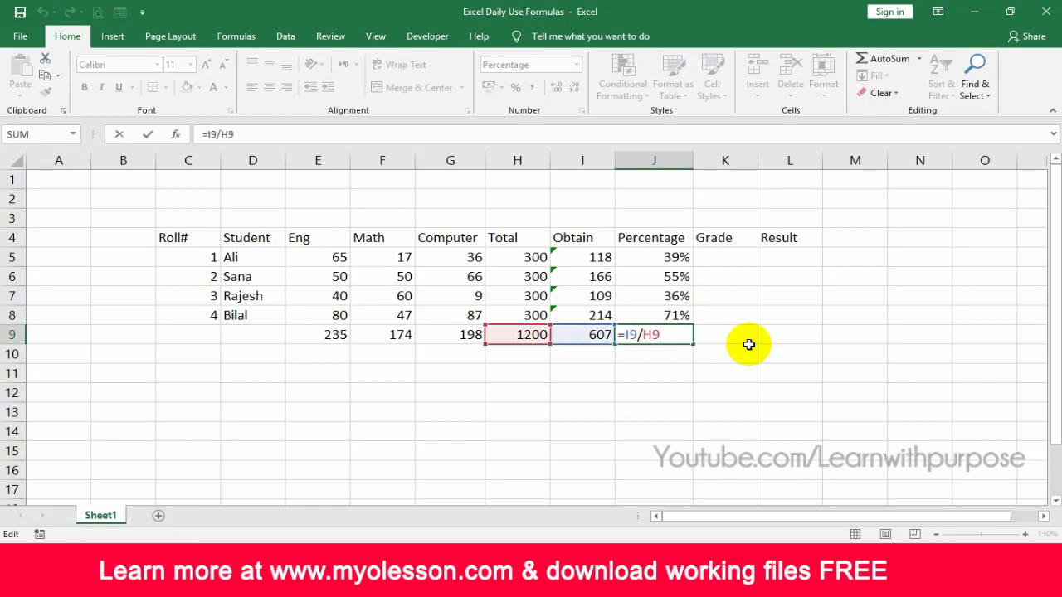
key(Return)
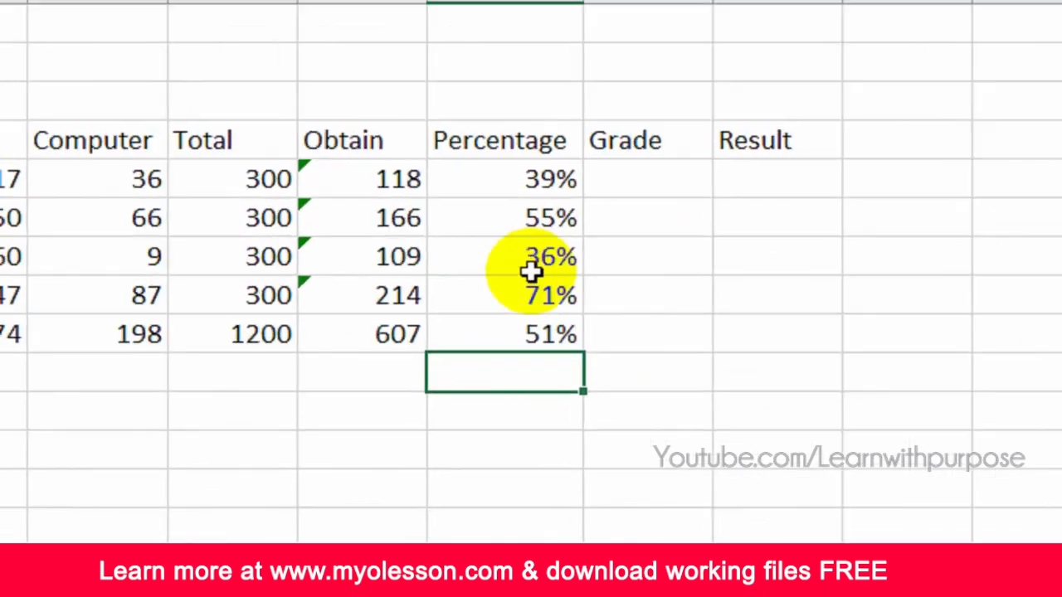
- Review each student's percentage in J5:J8 and the overall percentage with the other totals in row 9
click(508, 181)
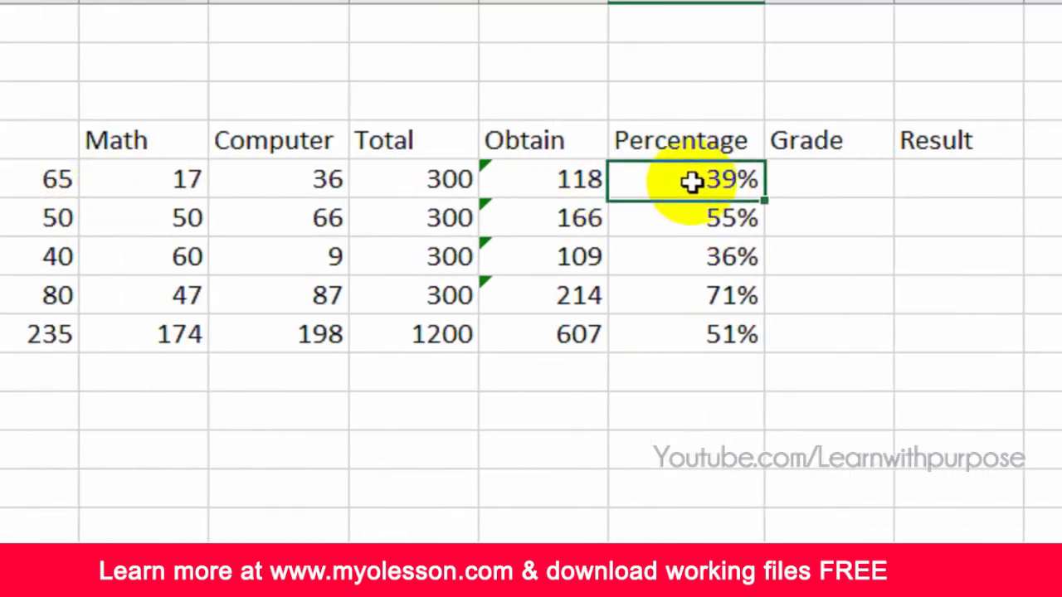
click(514, 213)
click(692, 253)
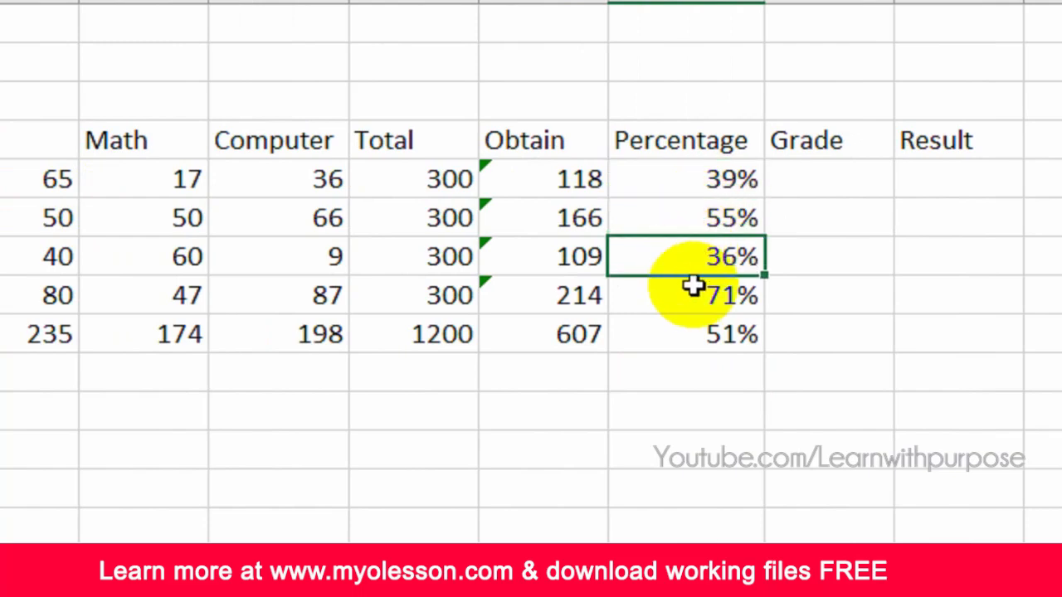
click(692, 291)
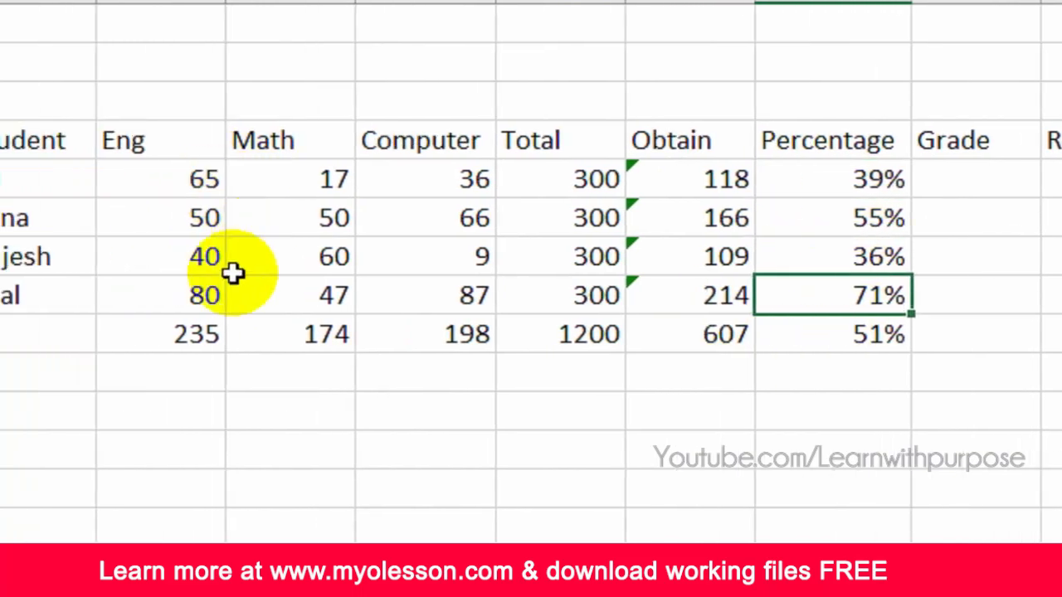
click(696, 334)
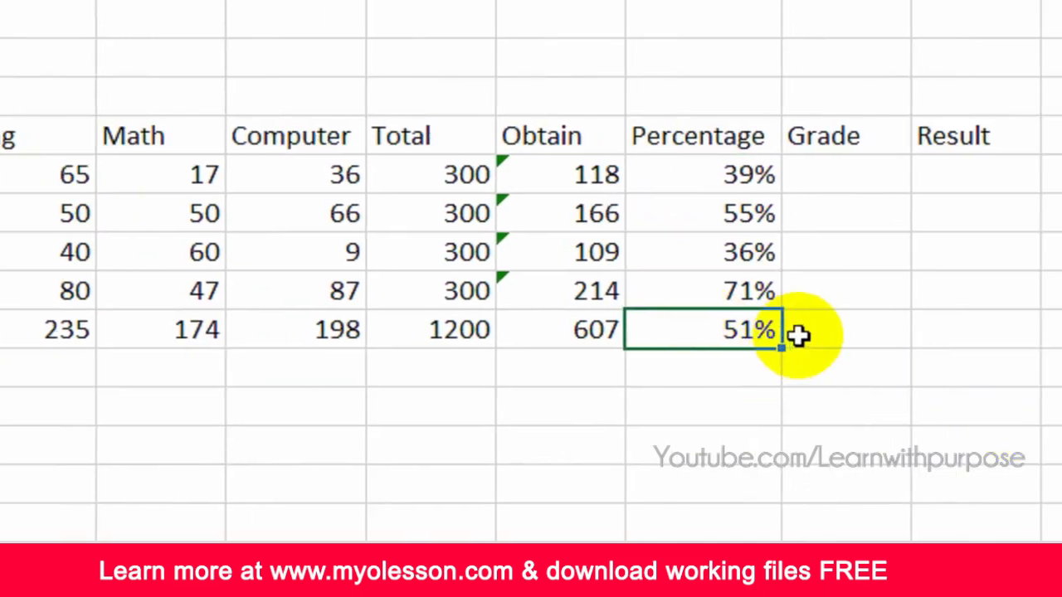
click(805, 331)
click(657, 328)
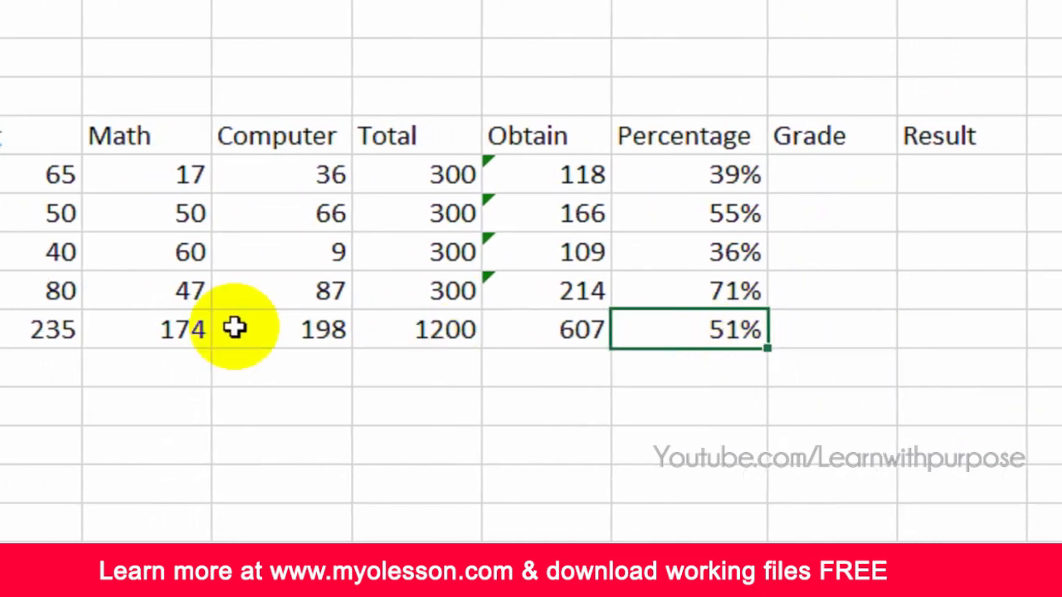
drag(19, 332, 575, 329)
click(775, 335)
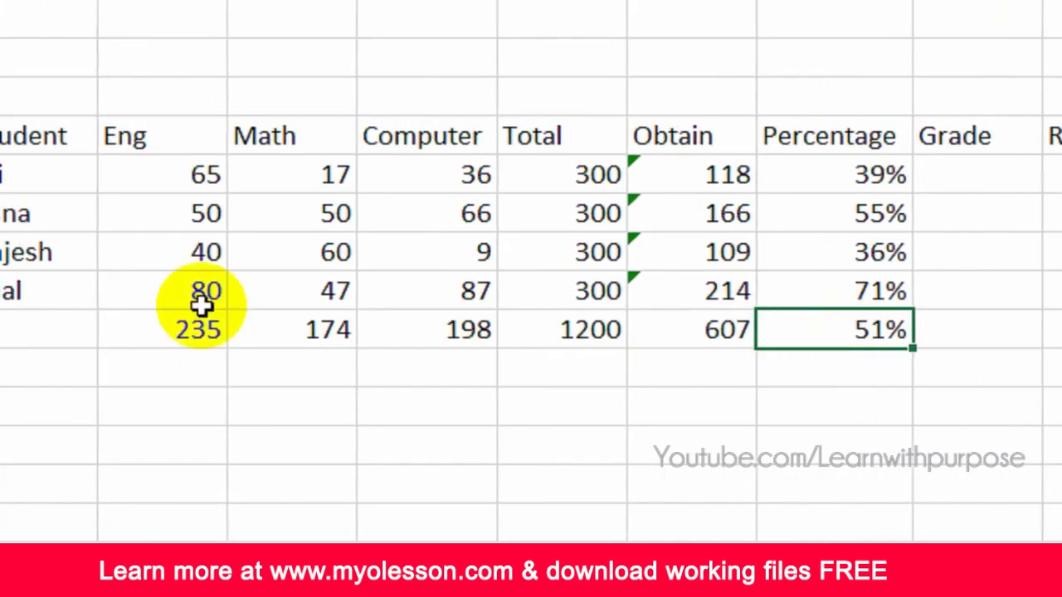
- Apply a top and double bottom border to the totals row C9:L9 and make it bold
drag(212, 330, 835, 332)
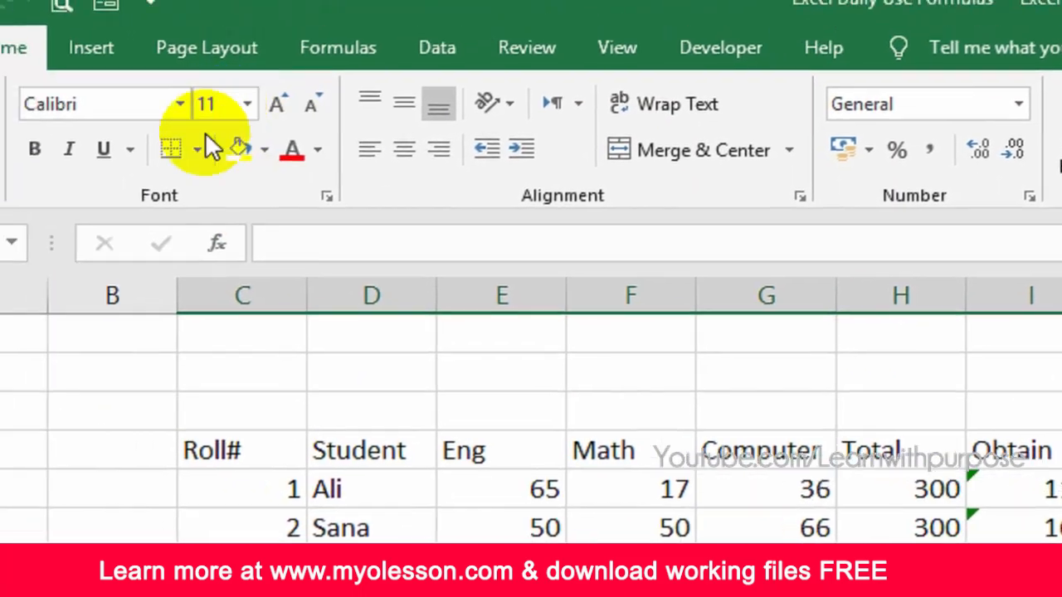
click(53, 108)
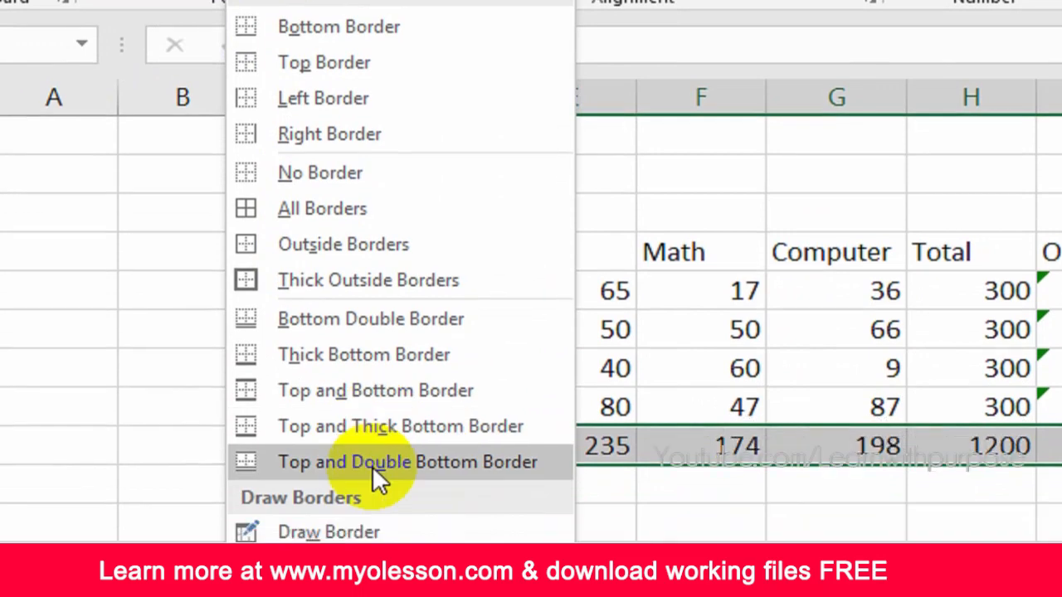
click(372, 463)
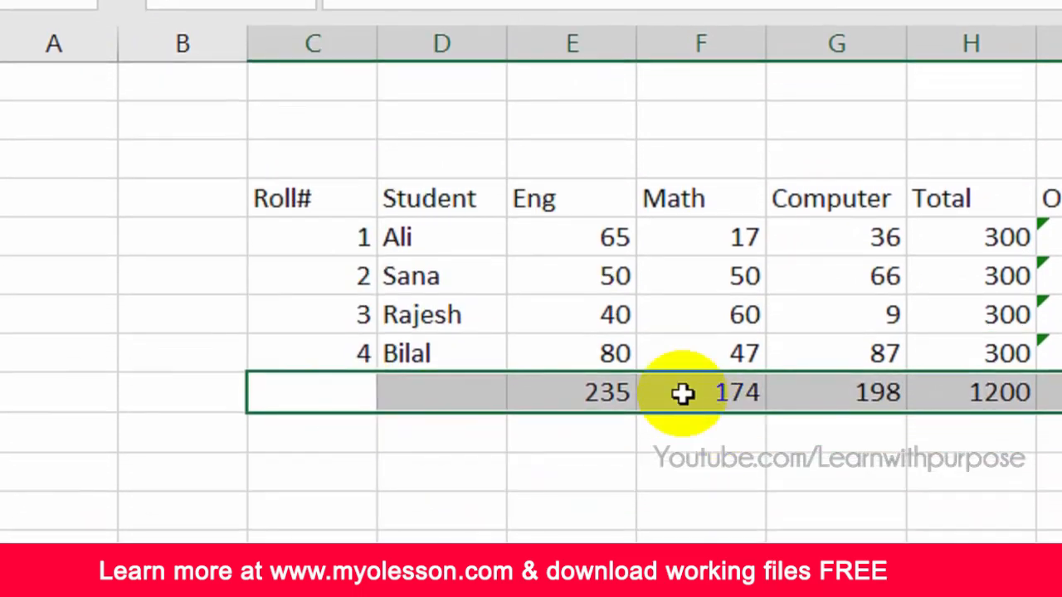
key(ctrl+b)
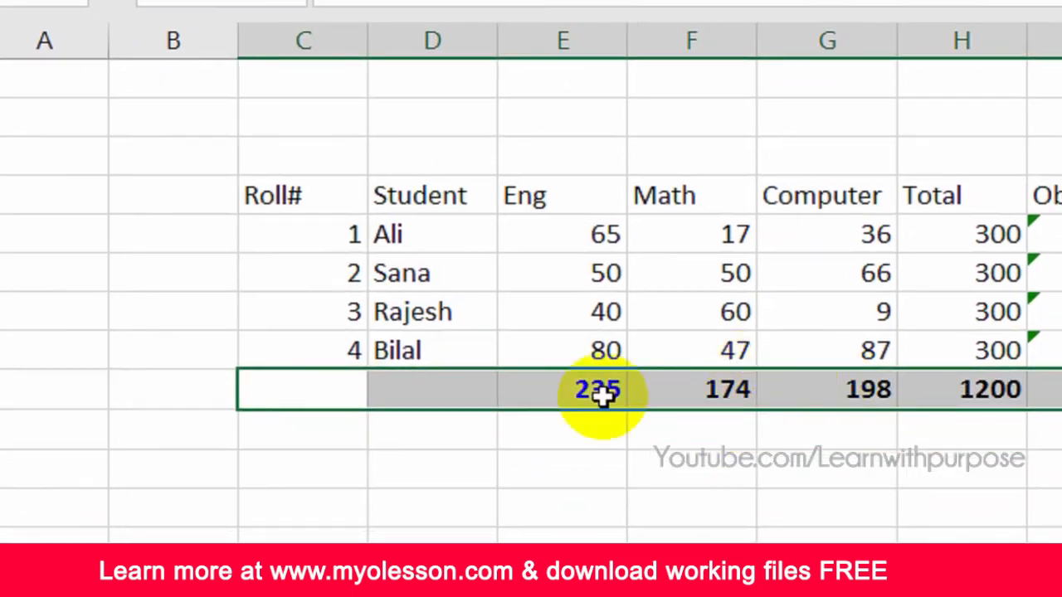
- Label the totals row by entering "Total :" in D9
click(450, 395)
text(Tot)
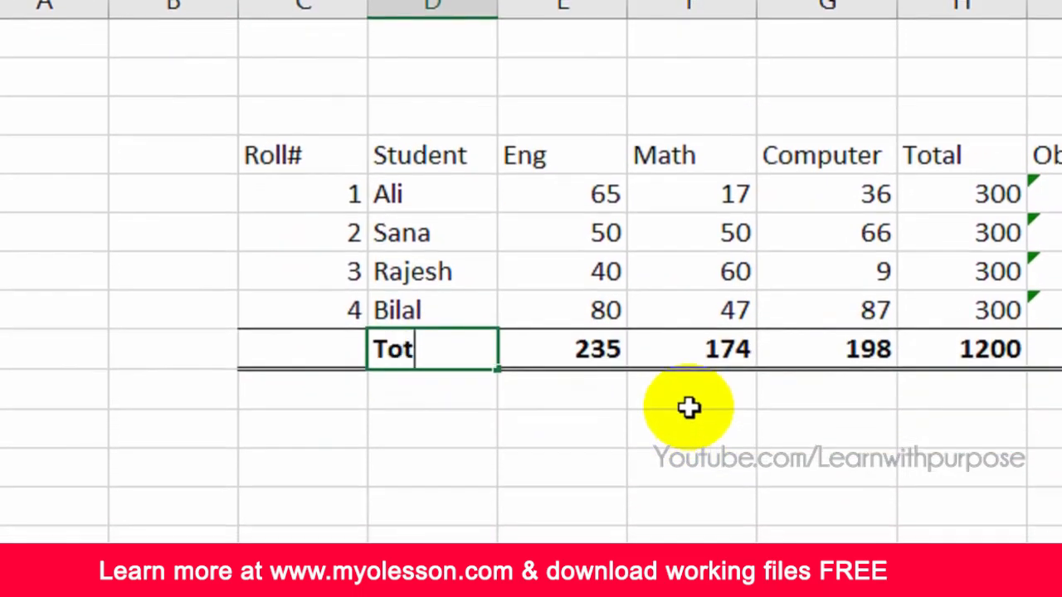
text(al :)
key(Return)
key(Up)
key(Up)
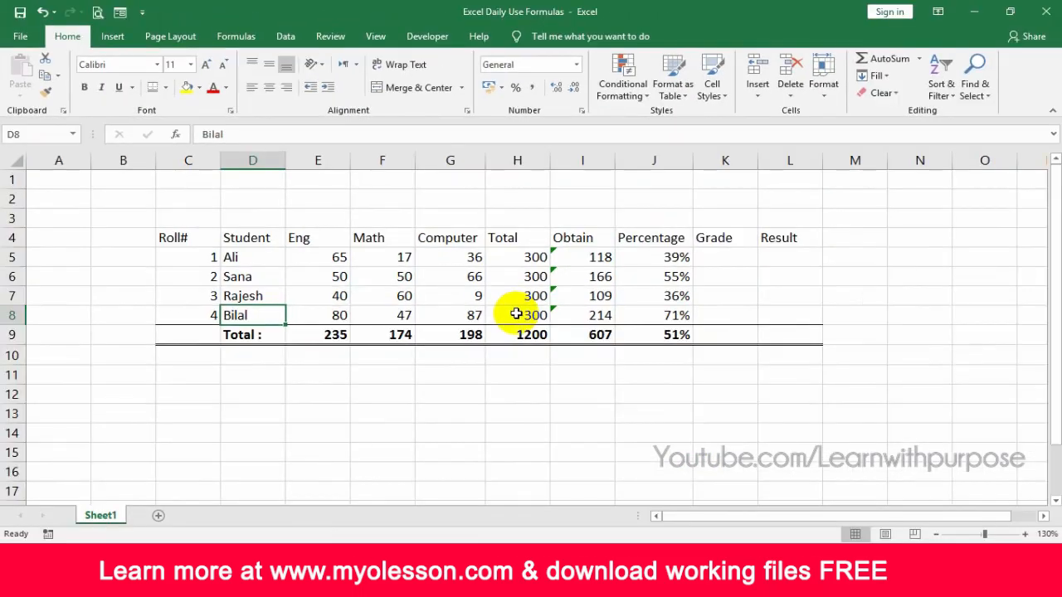
- List the grade letters A, B, C and F in F15:F18 below the marks table
click(661, 302)
click(720, 259)
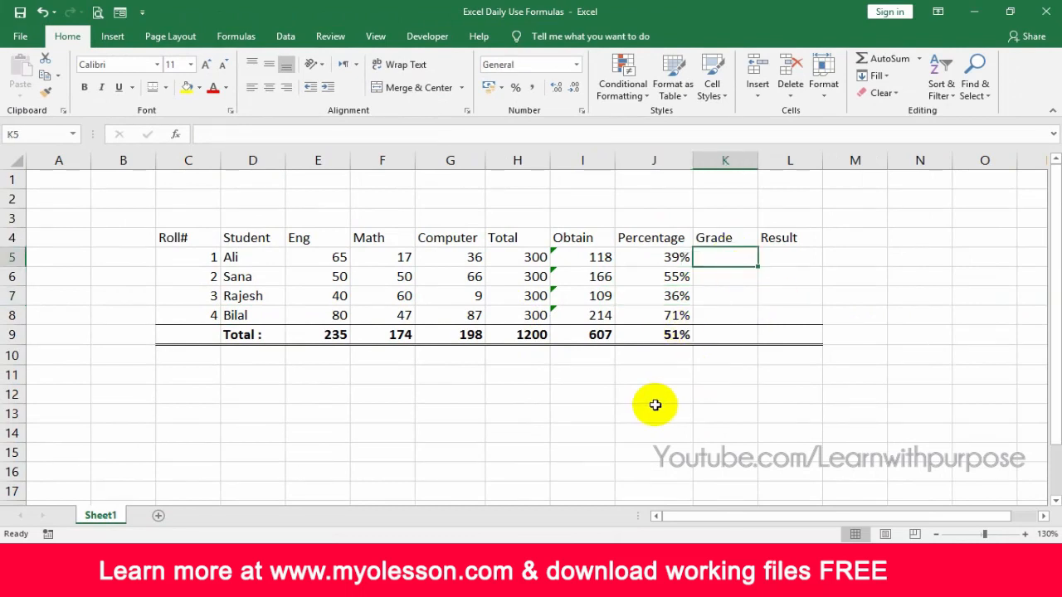
scroll(457, 403, down, 1)
double_click(399, 395)
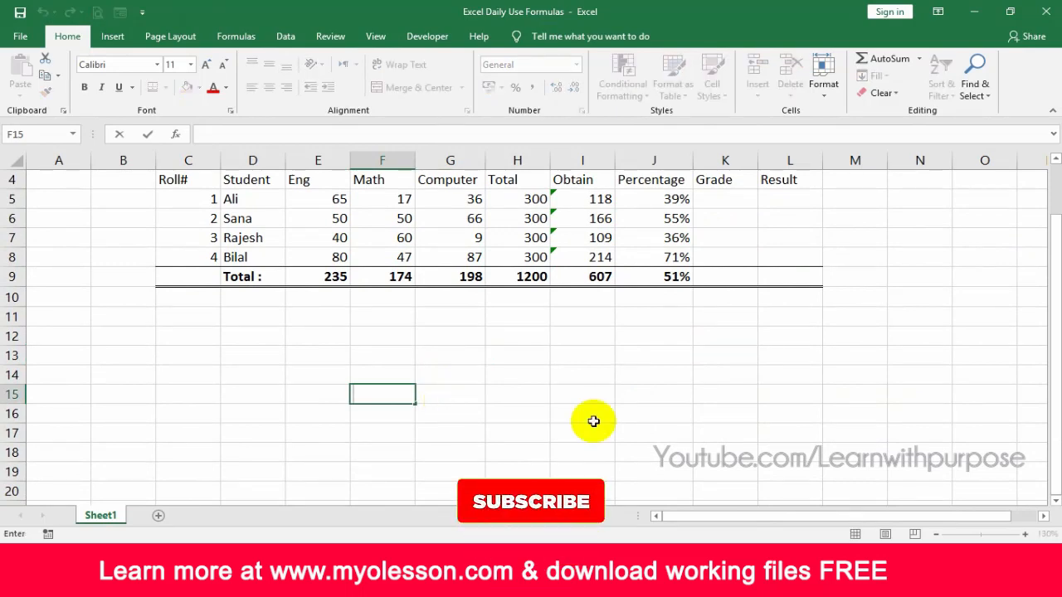
text(A)
key(Return)
text(B)
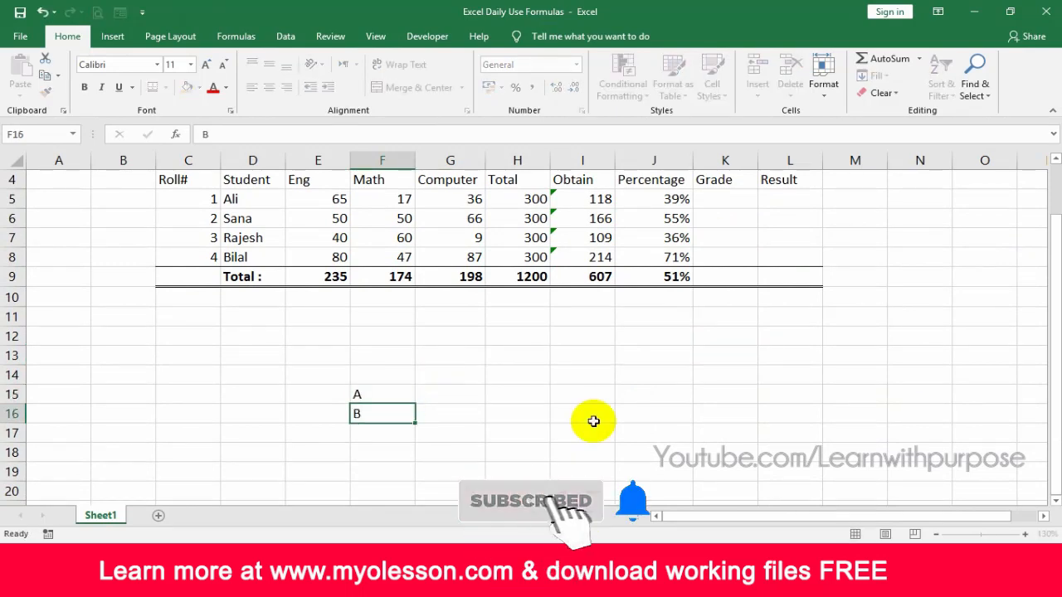
key(Return)
text(C)
key(Return)
text(F)
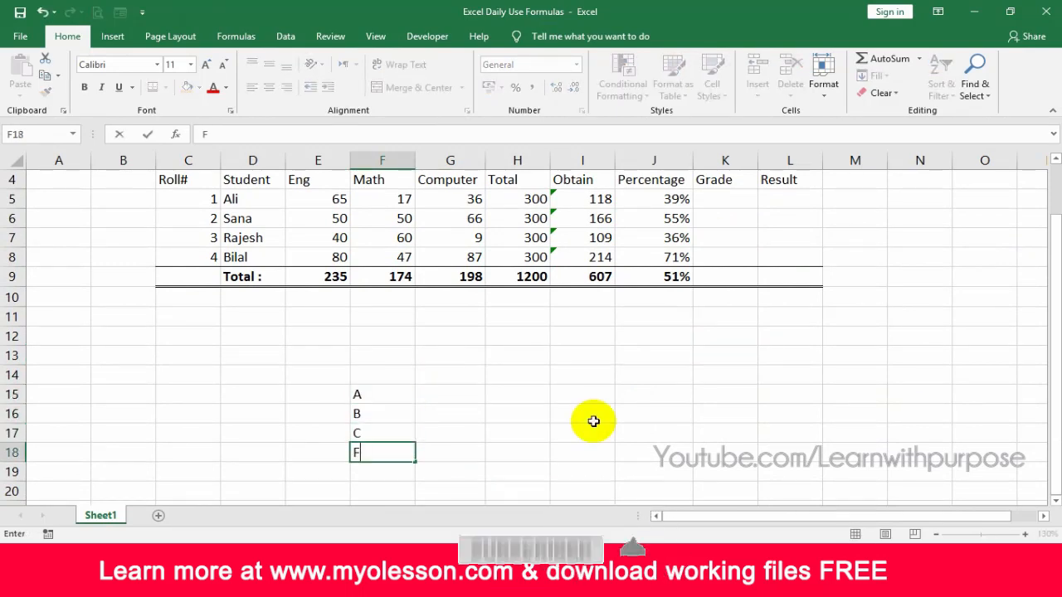
key(Return)
- Go through the grade letters in F15:F18 one by one
click(357, 390)
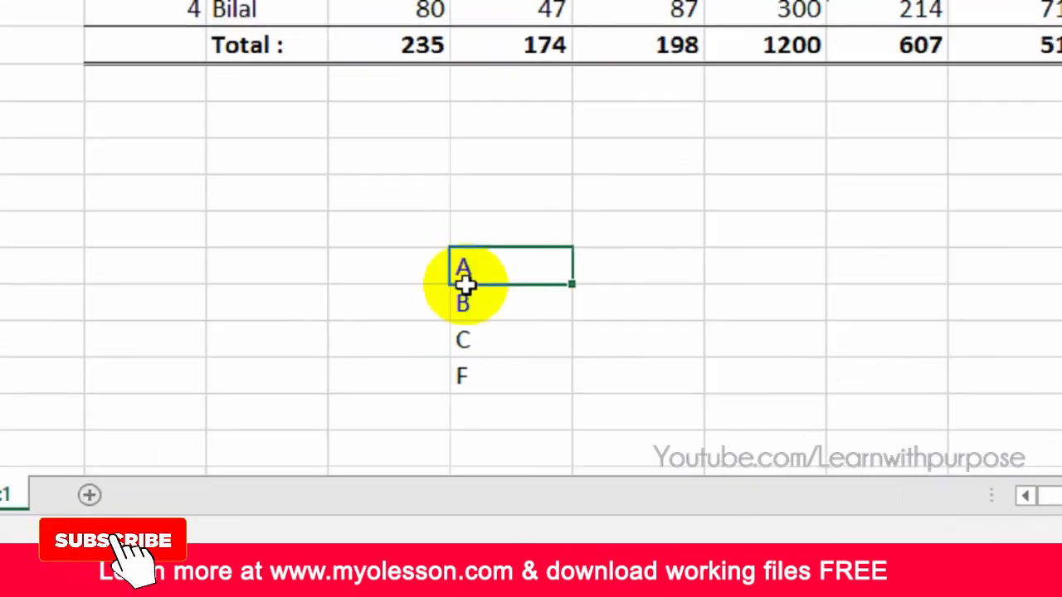
click(490, 303)
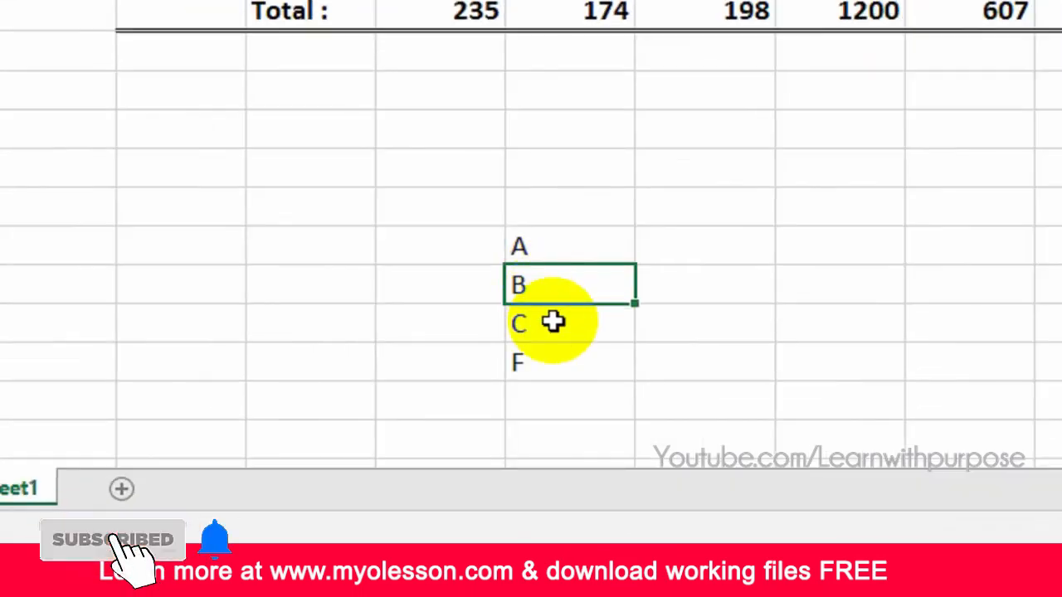
click(490, 340)
click(543, 367)
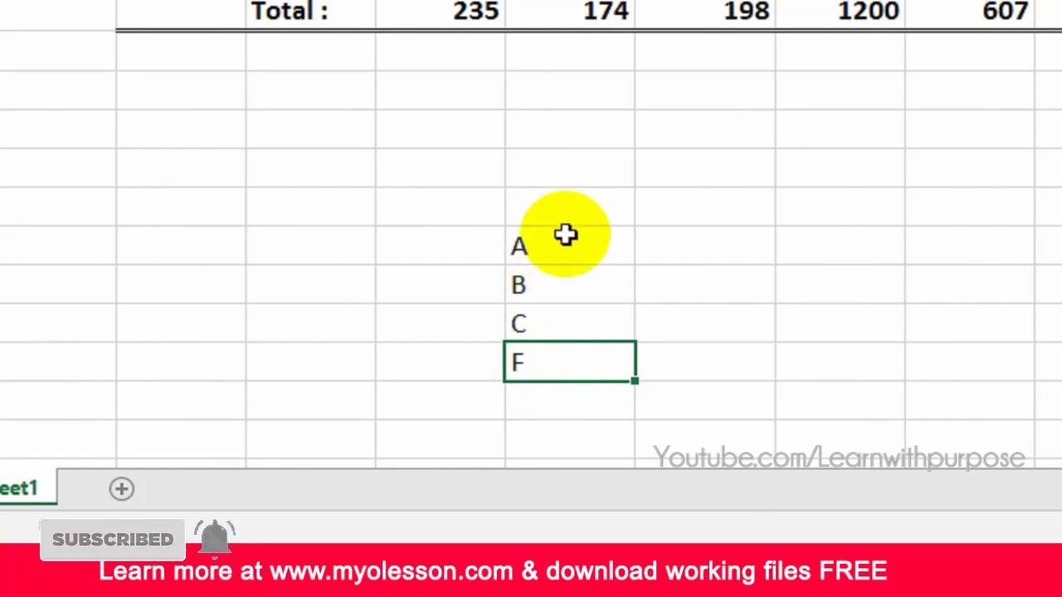
click(564, 243)
click(553, 285)
click(549, 327)
click(548, 365)
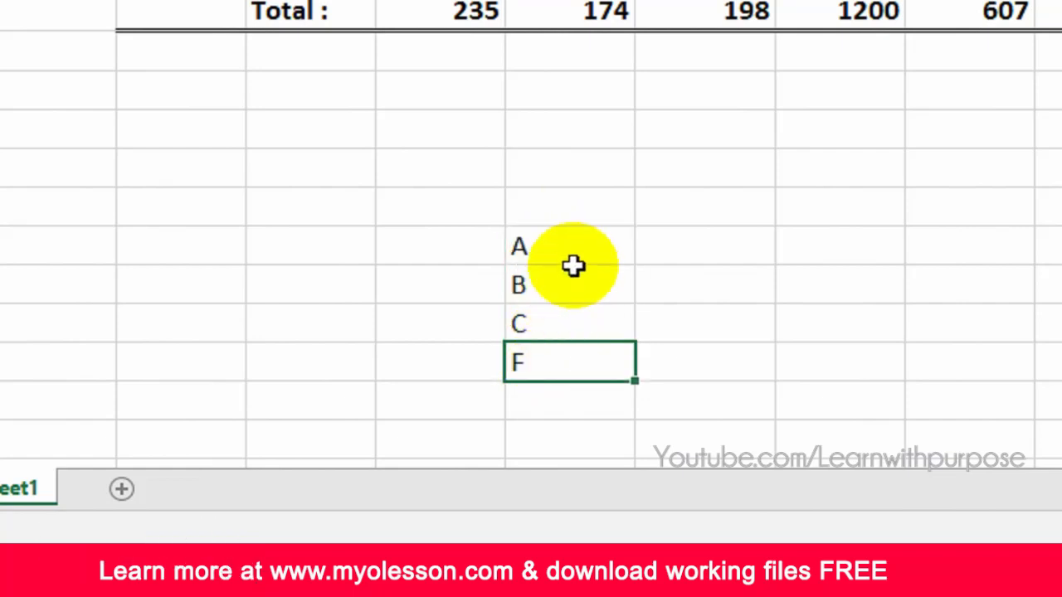
click(568, 249)
- Enter the grade criteria >80, >70 and >60 in G15:G17 beside grades A, B and C
click(711, 246)
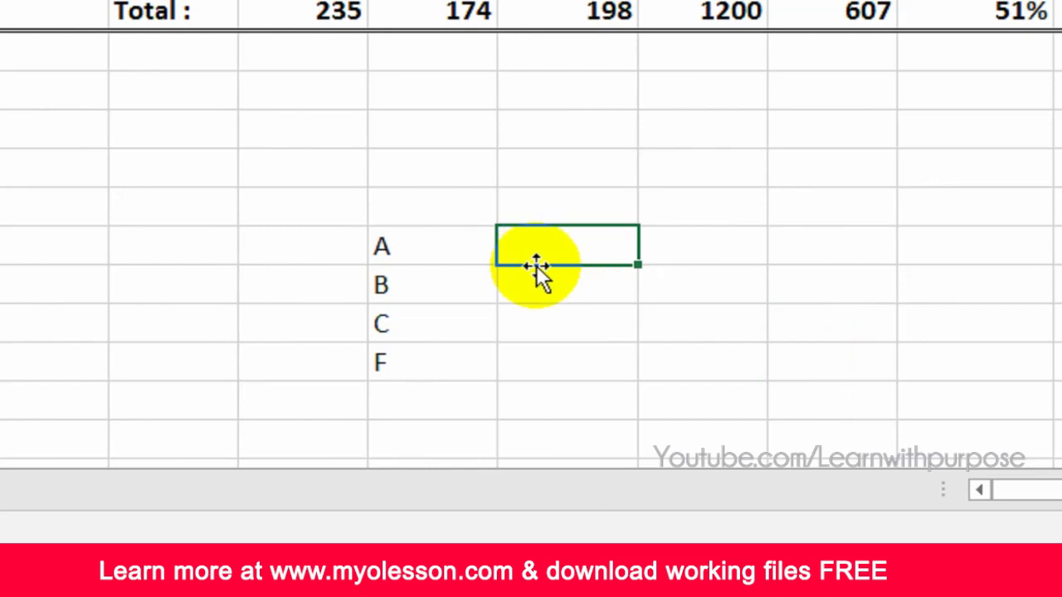
text(>80)
key(Return)
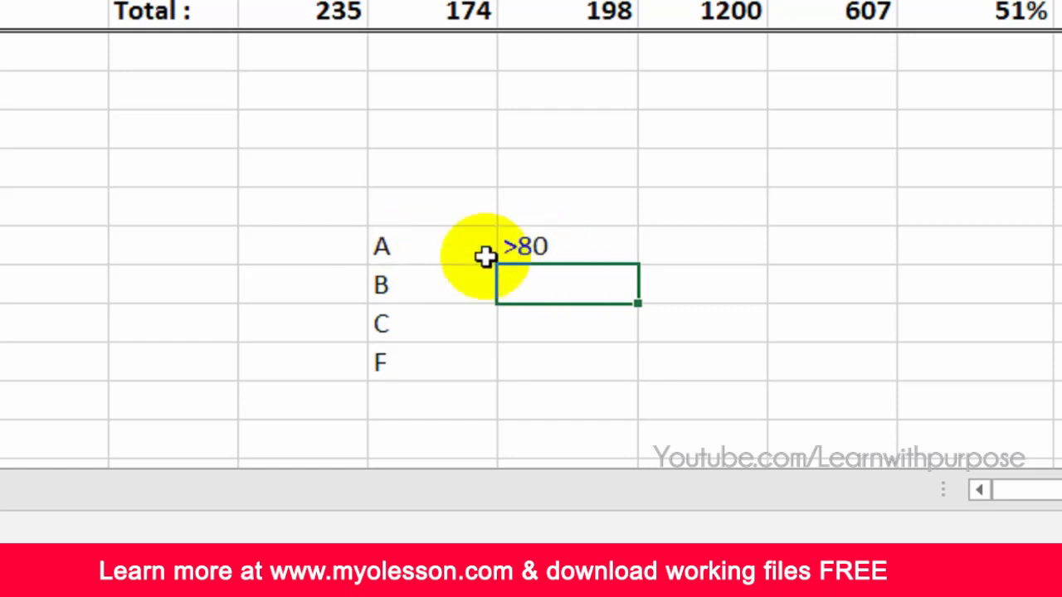
click(431, 247)
click(562, 263)
click(567, 270)
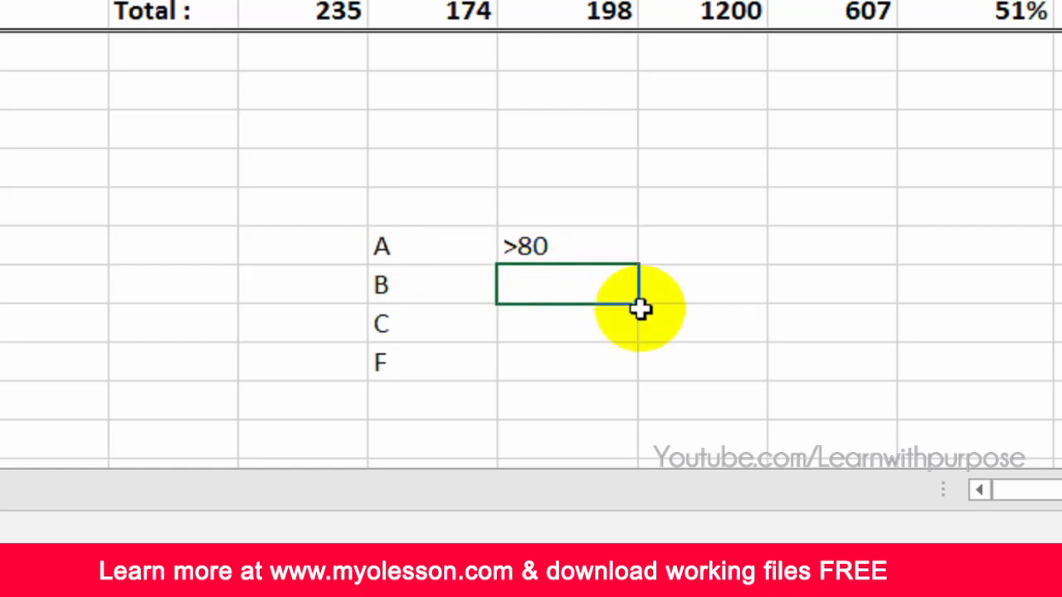
text(>70)
key(Return)
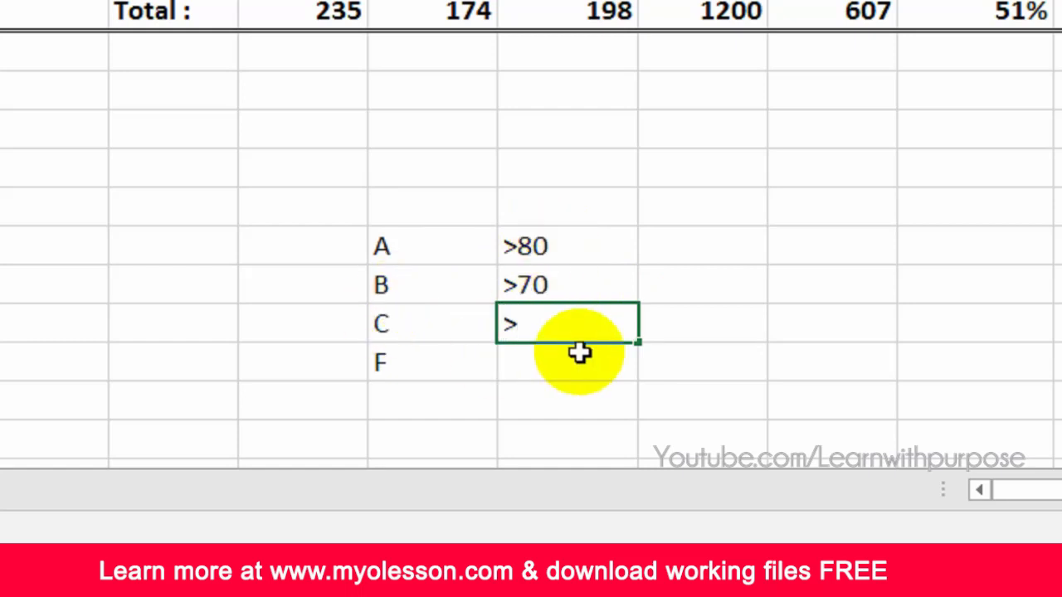
text(>60)
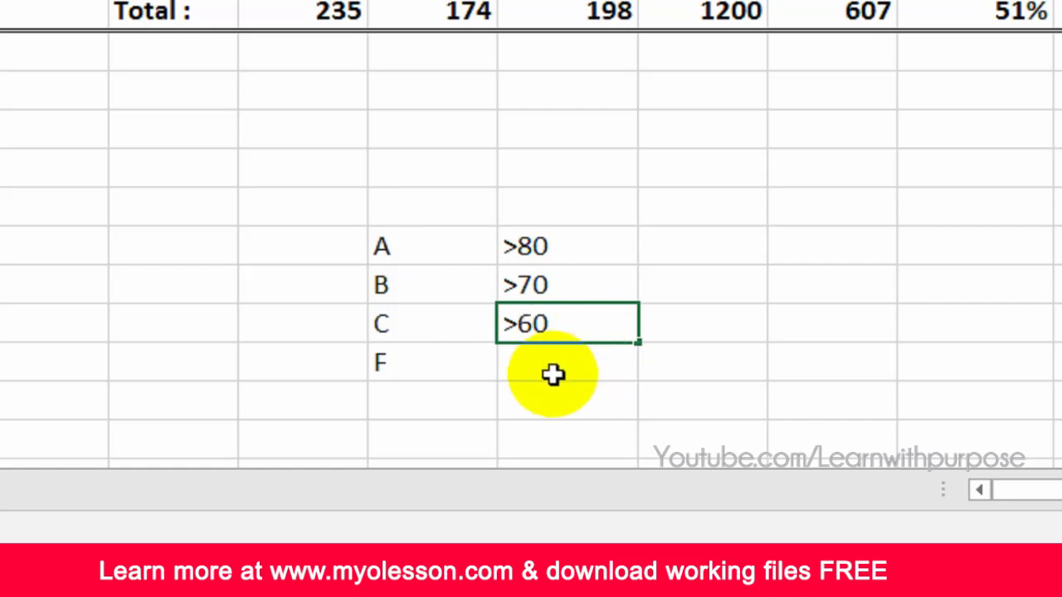
key(Return)
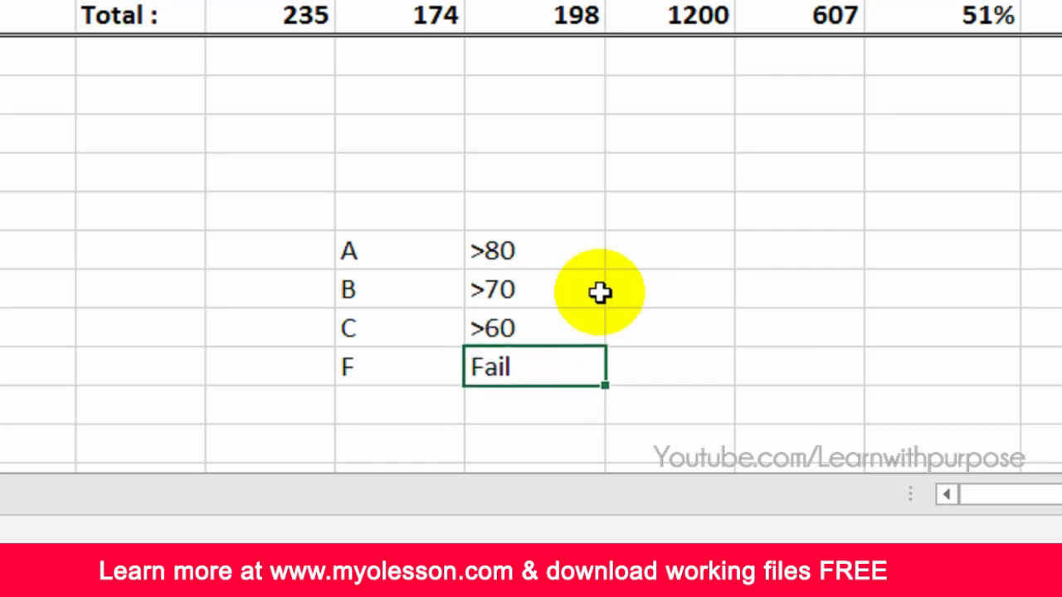
- Set the criterion for grade F in G18 to 0
text(0)
key(Return)
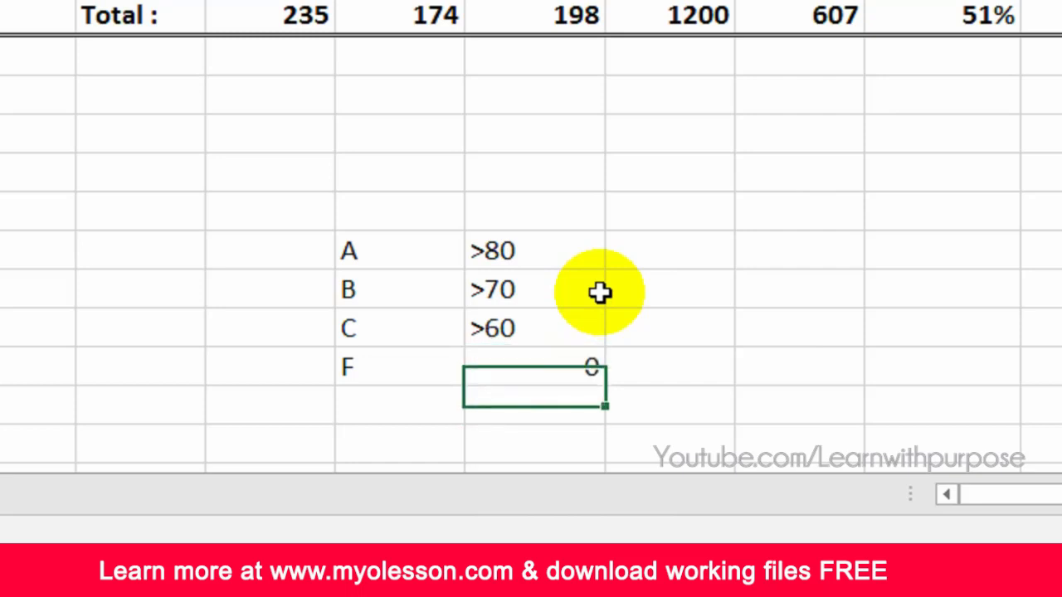
key(Up)
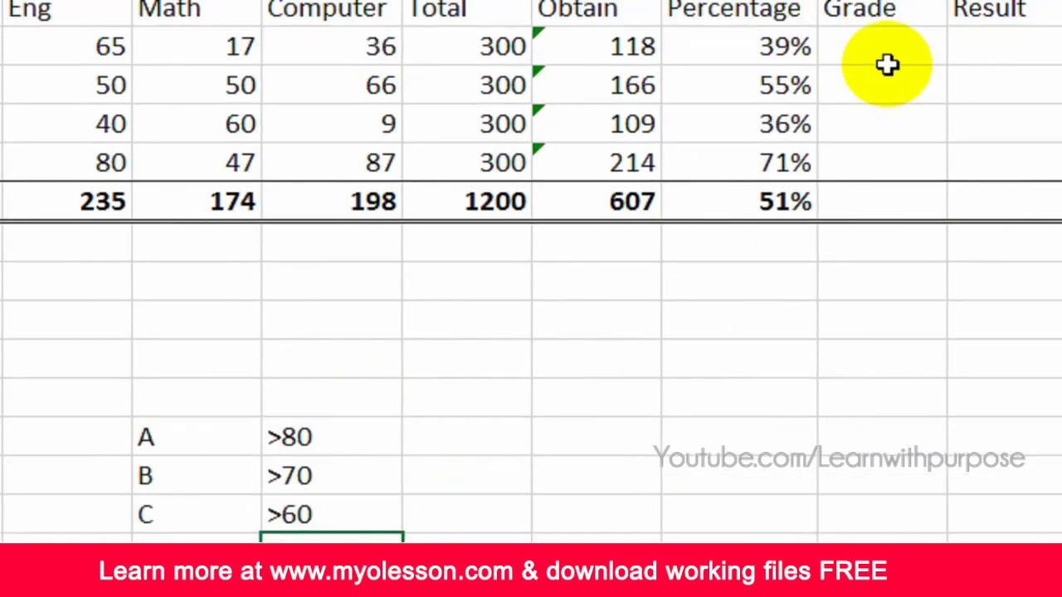
click(796, 102)
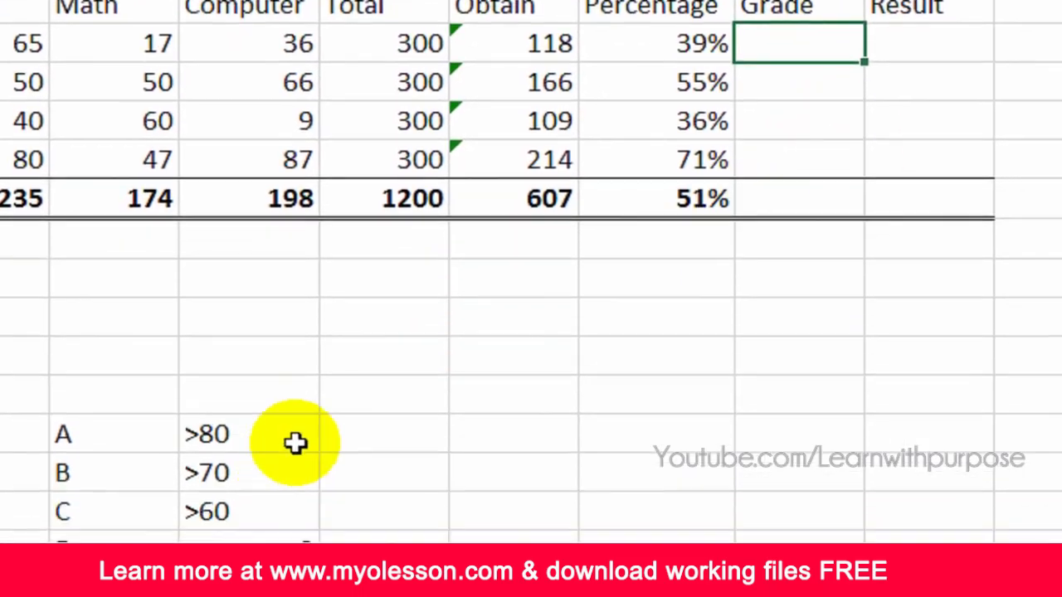
text(=)
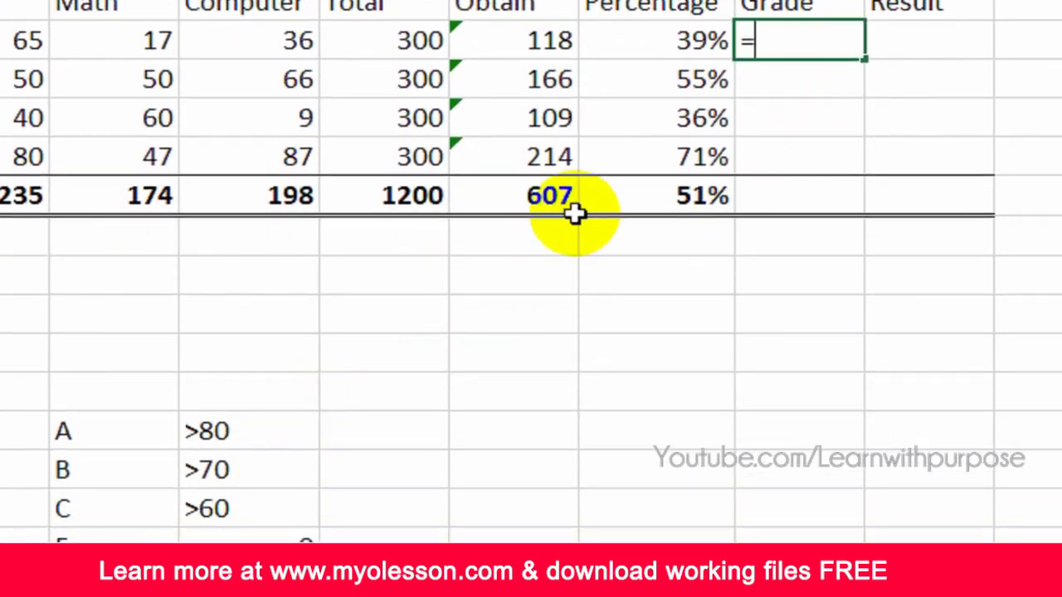
text(IF()
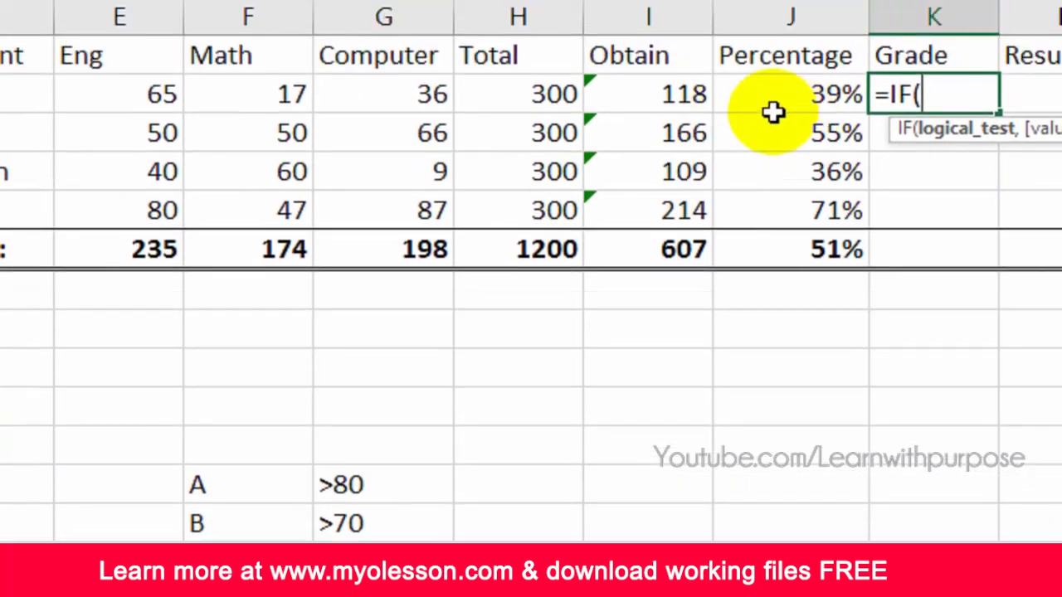
click(798, 93)
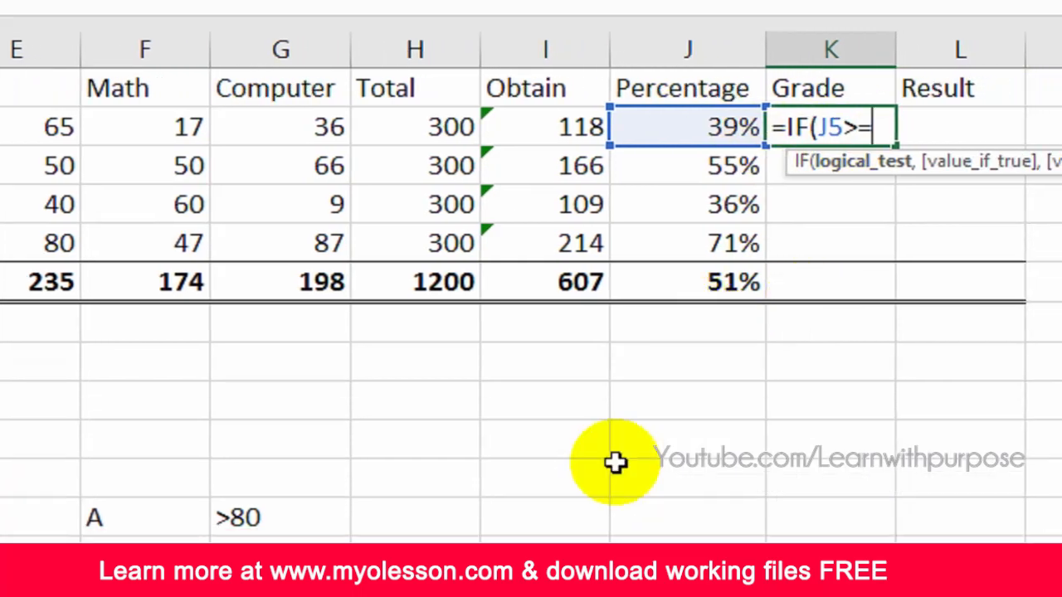
key(Escape)
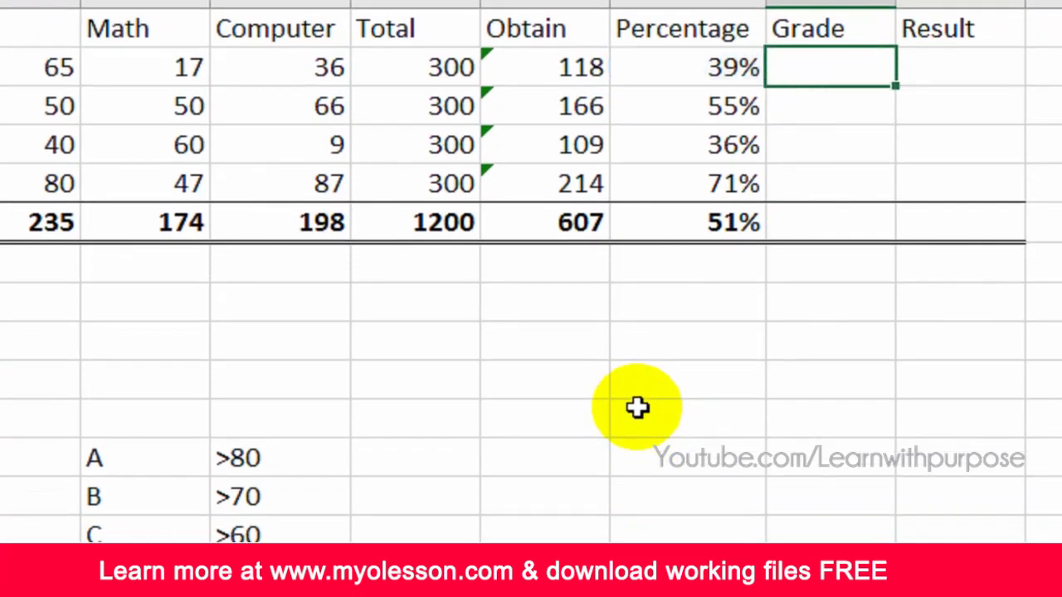
- Change the criteria for grades A, B and C in G15:G17 to >=80, >=70 and >=60
click(278, 459)
key(F2)
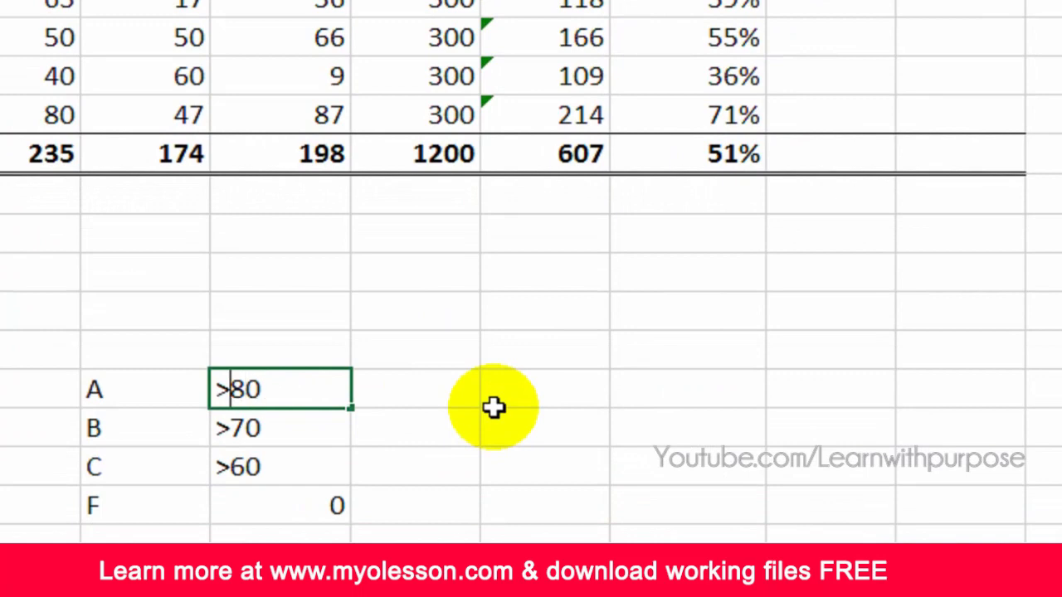
key(Return)
key(Up)
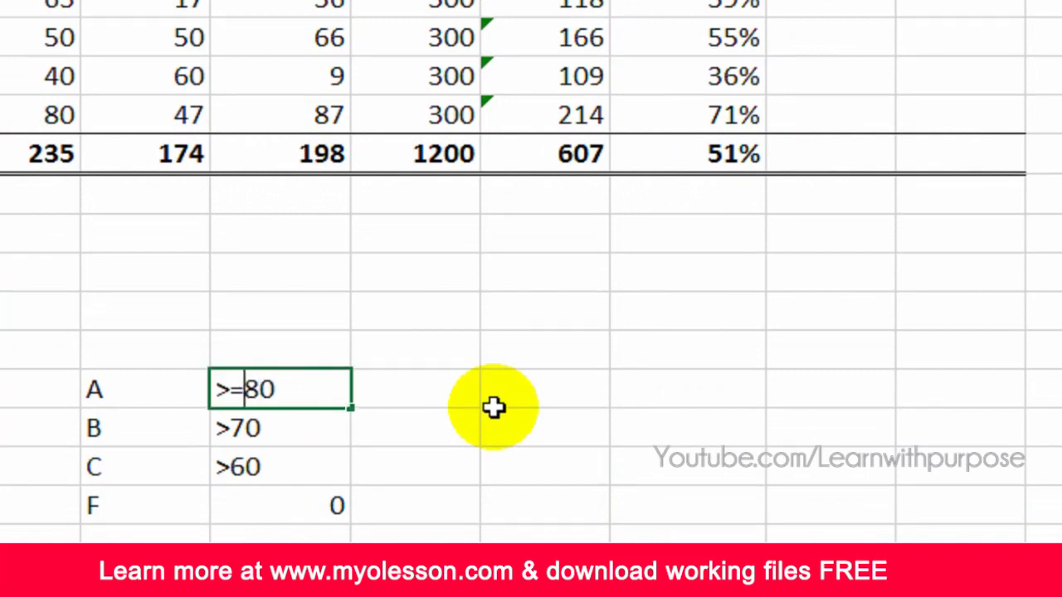
key(Return)
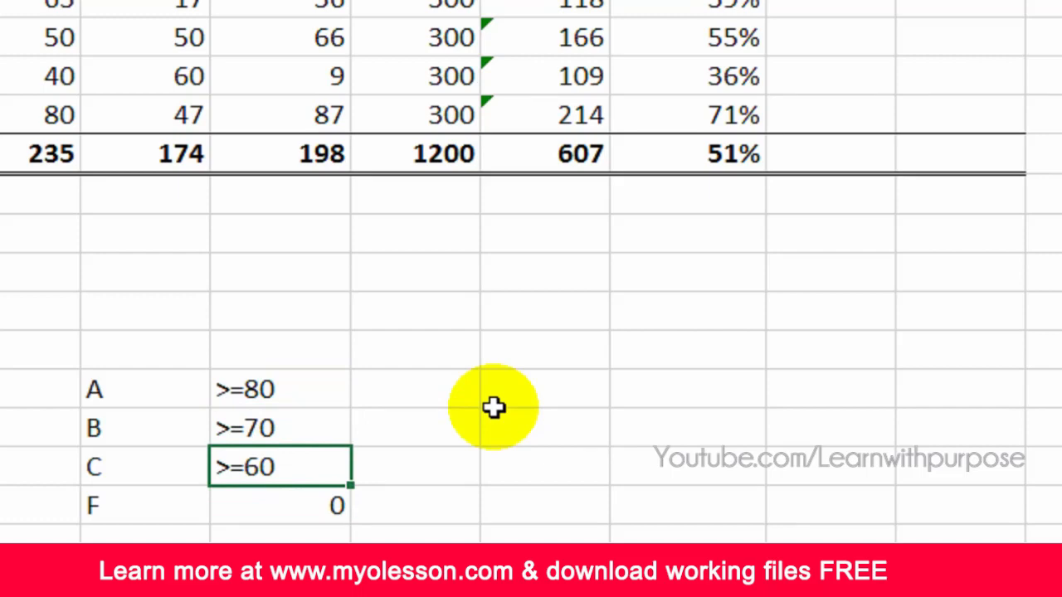
- Start an IF formula in Grade cell K5 with percentage cell J5 as the beginning of the logical test
click(831, 4)
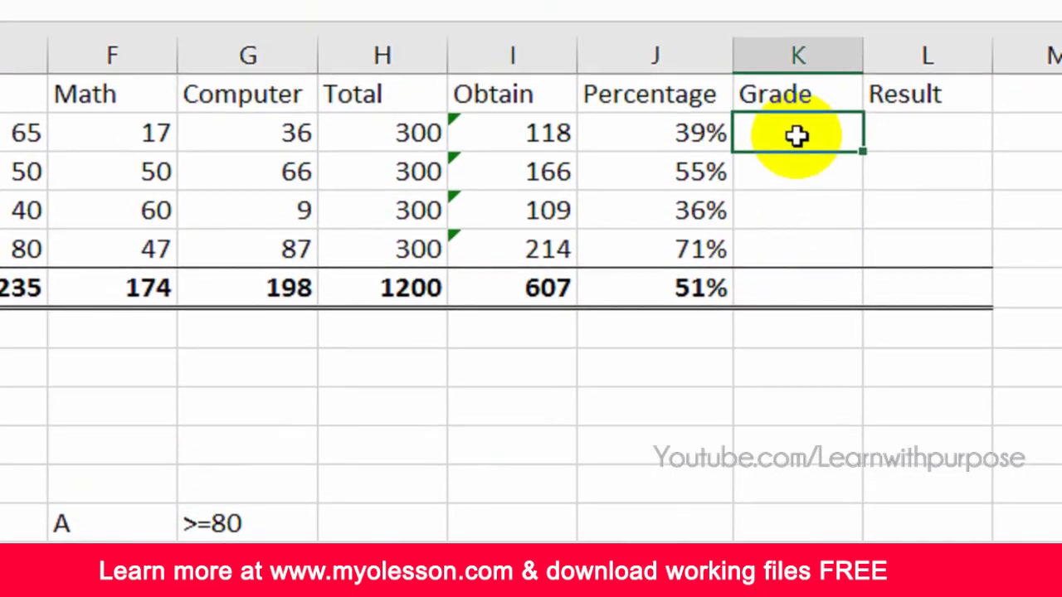
text(=if)
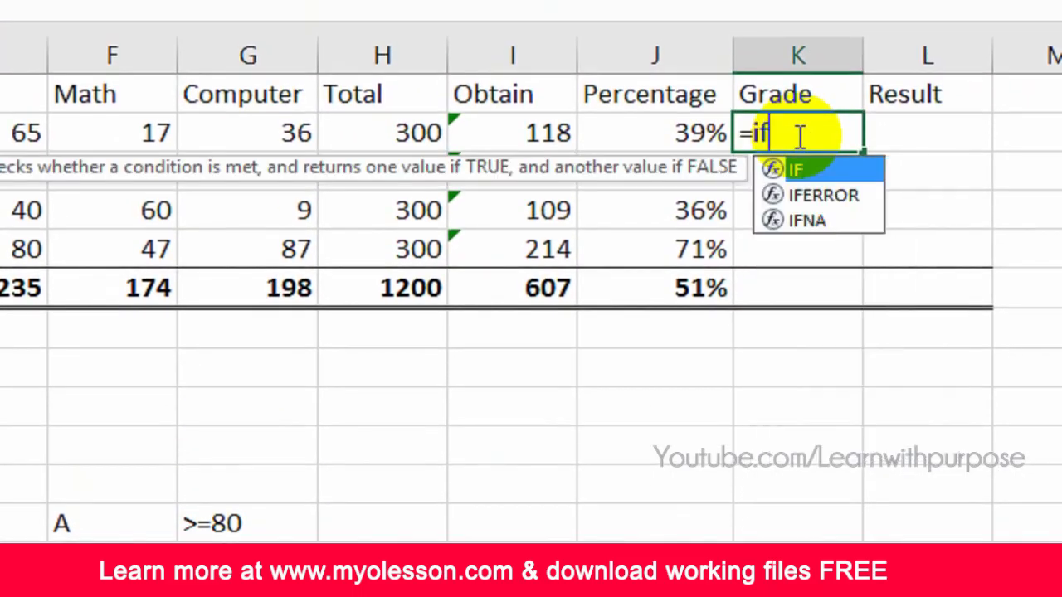
key(Tab)
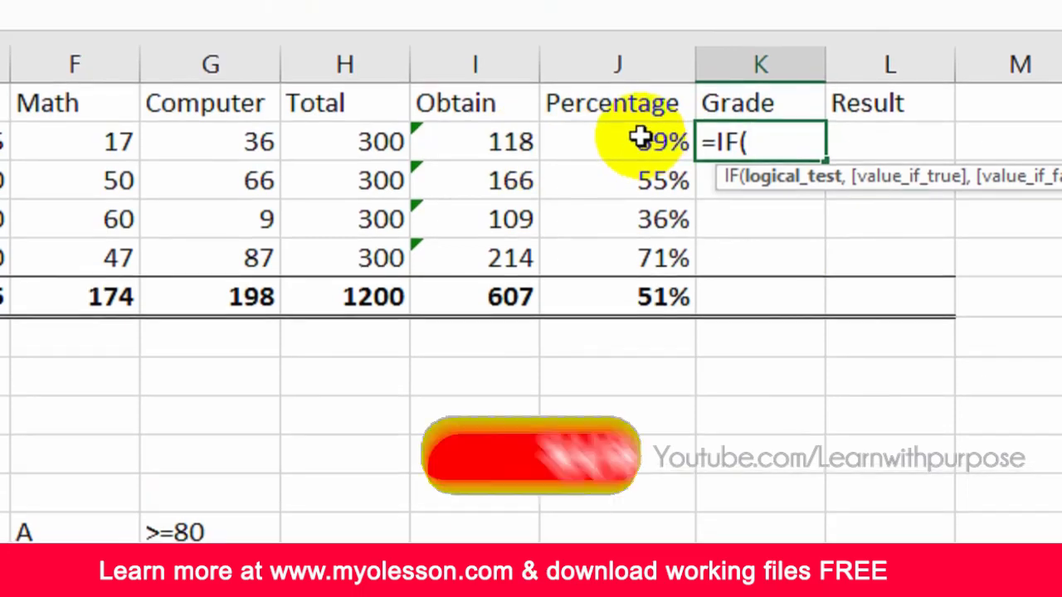
click(639, 131)
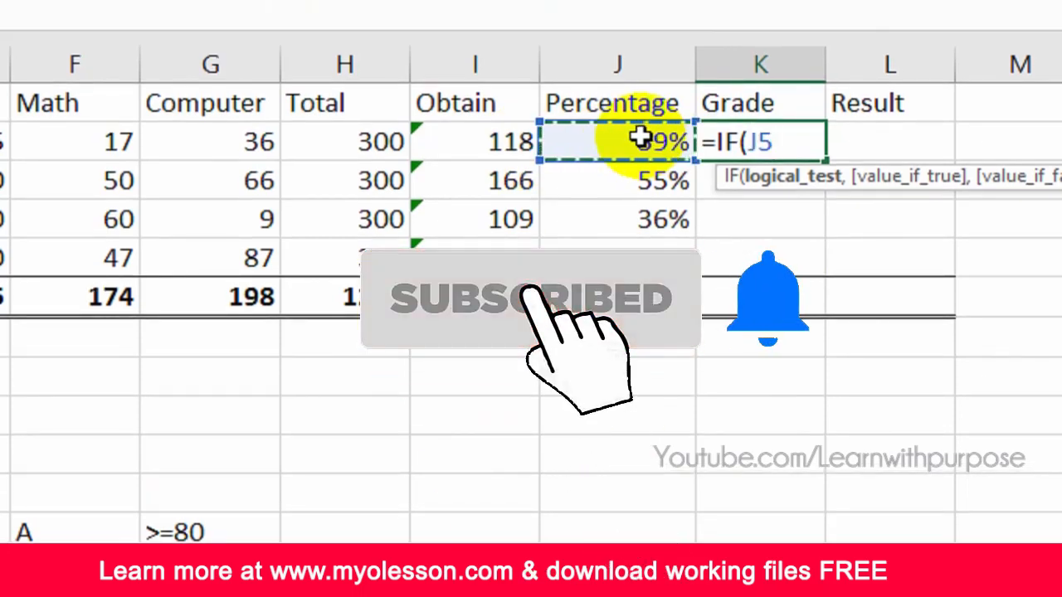
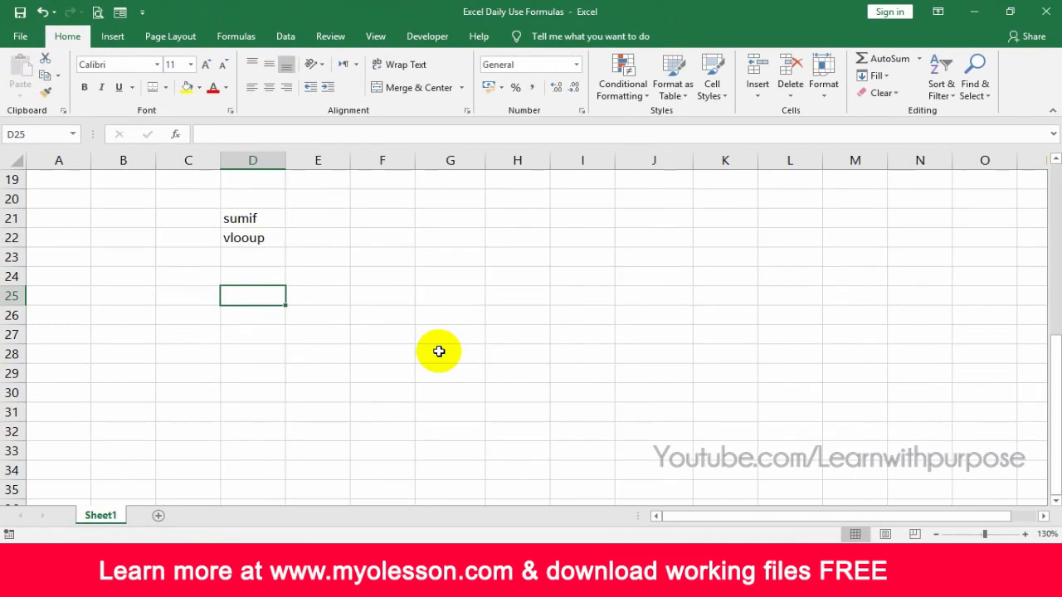
- Enter the product names Mobile, LCD and KeyBoard in D25:D27
text(Mobile)
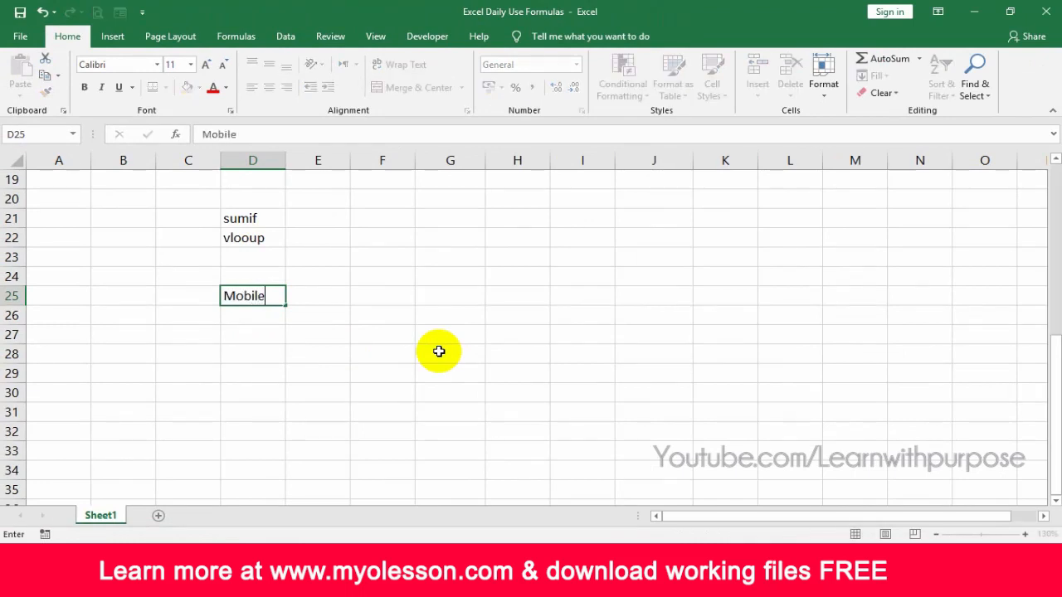
key(Return)
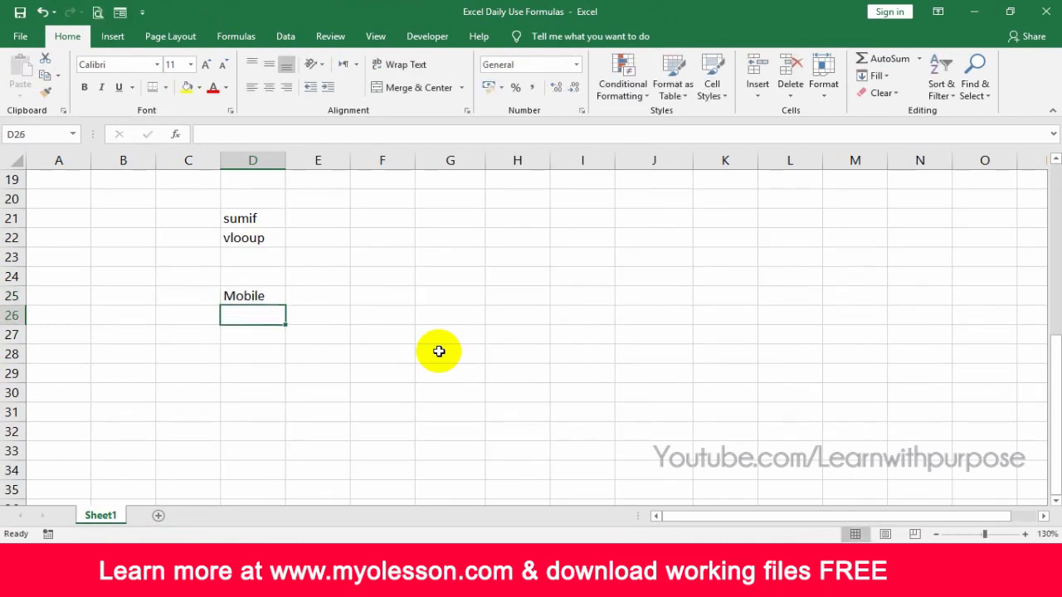
text(LCD)
key(Return)
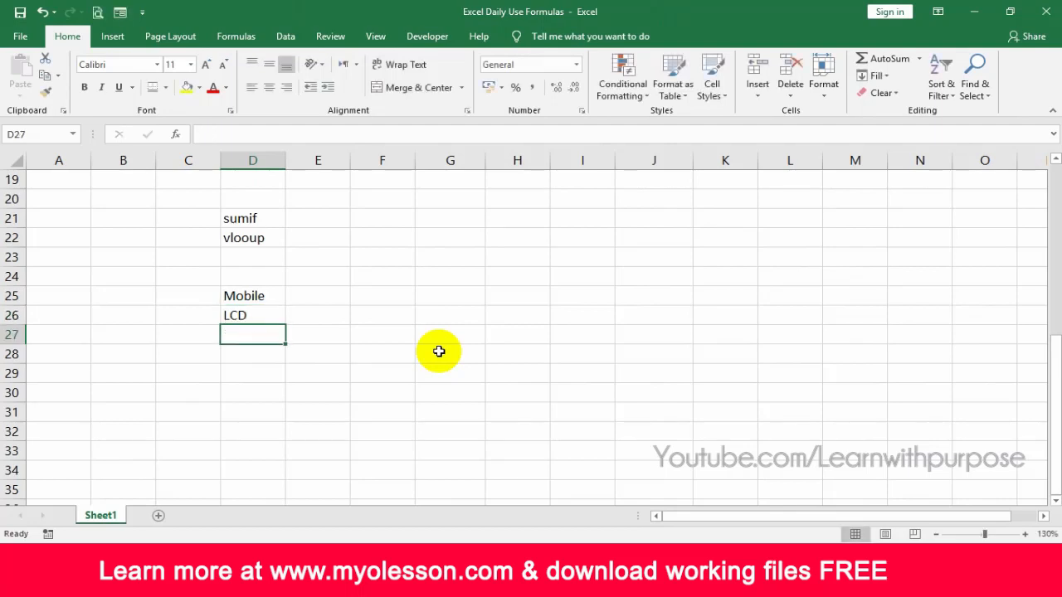
text(KeyBoard)
key(Return)
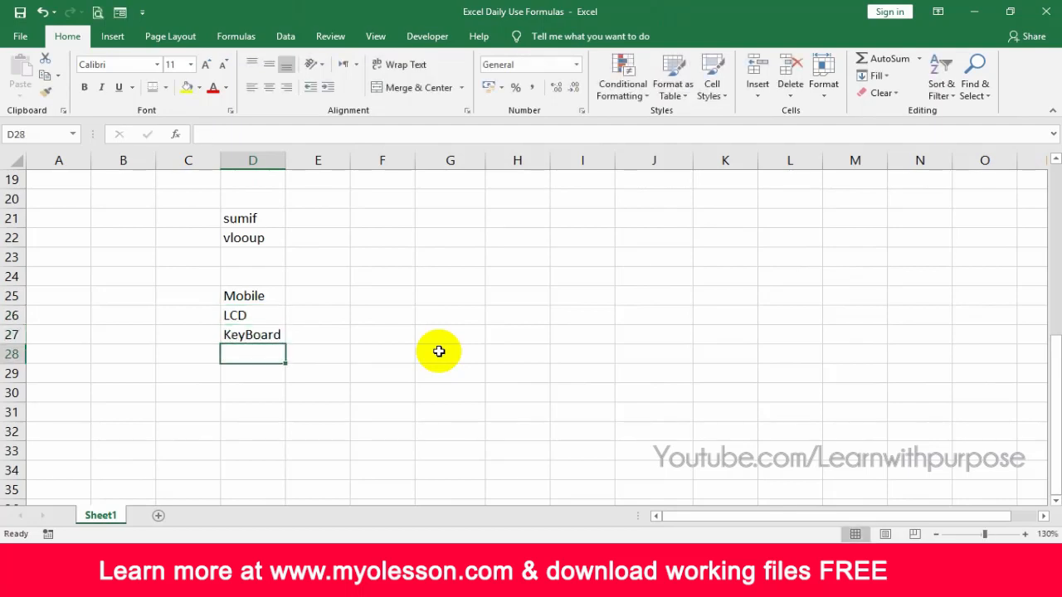
- Copy the three product names in D25:D27 into D28:D30
key(Up)
key(Up)
key(Up)
key(shift+Down)
key(shift+Down)
key(ctrl+c)
key(Down)
key(Down)
key(Down)
key(Down)
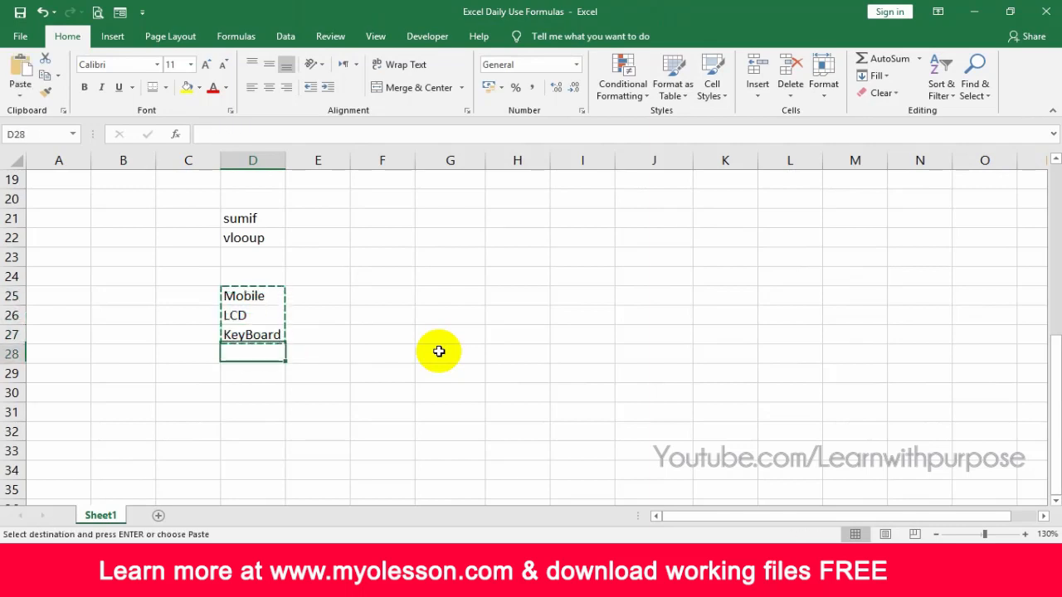
key(Up)
key(Return)
- Copy the product names in D28:D30 into D31:D33
key(Down)
key(Up)
key(shift+Down)
key(shift+Down)
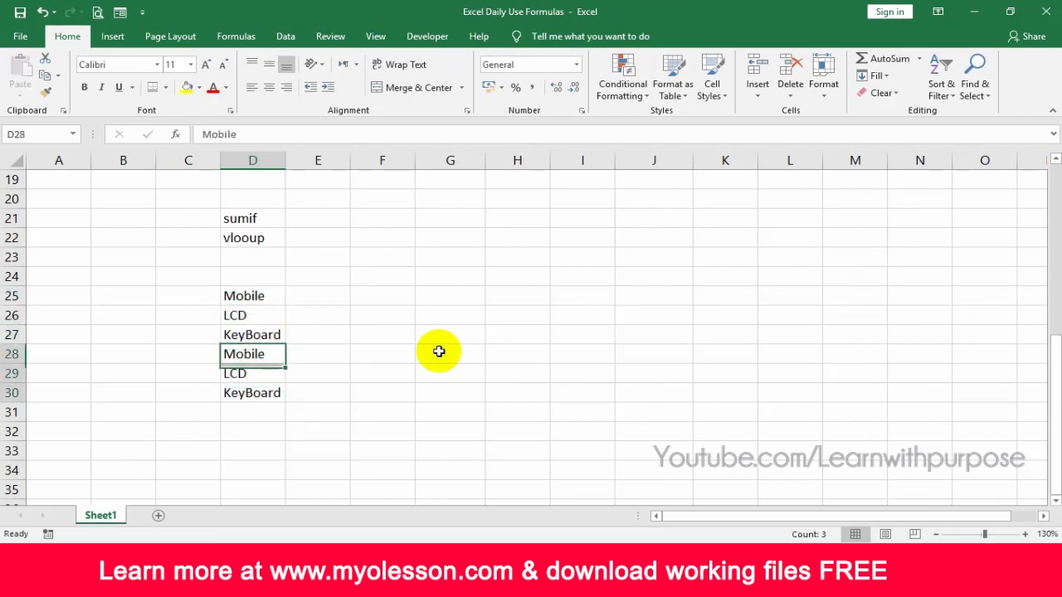
key(ctrl+c)
key(Down)
key(Down)
key(Down)
key(Return)
- Enter the heading Products in D24 above the product names
key(Left)
key(ctrl+Up)
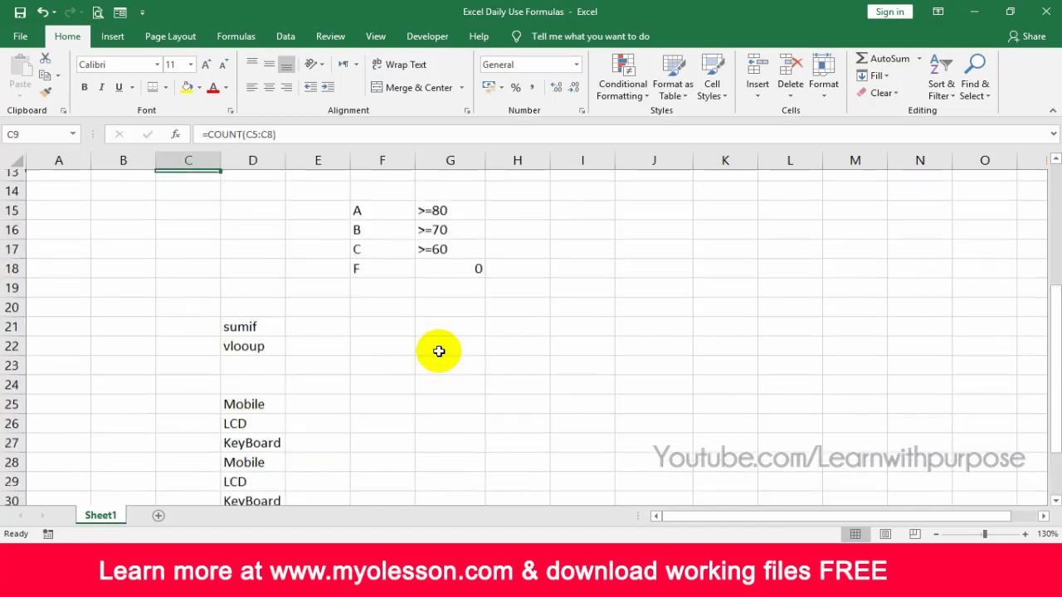
key(Down)
key(Down)
key(Down)
scroll(243, 461, down, 3)
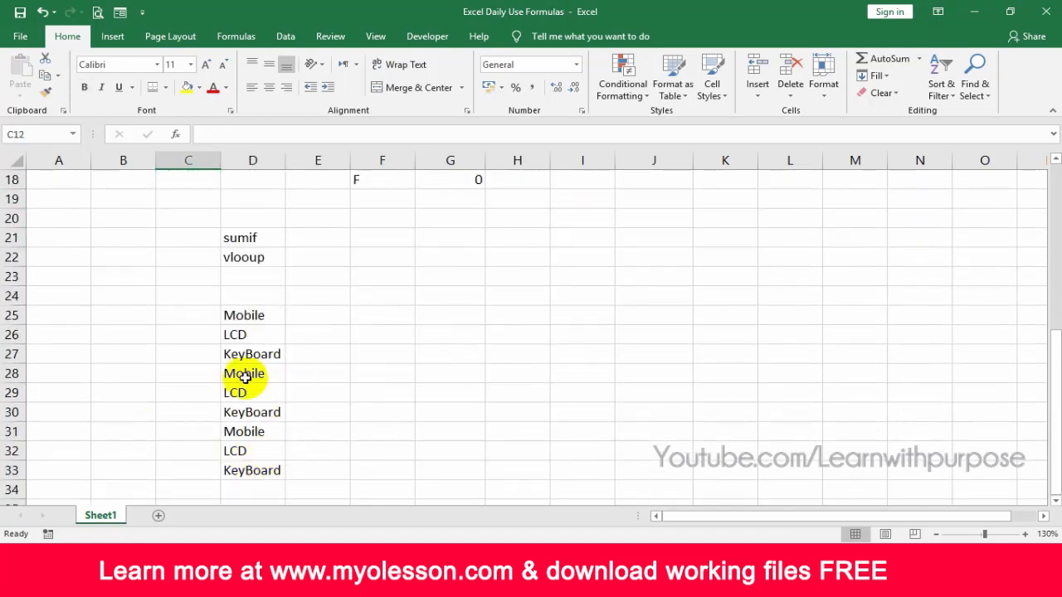
click(213, 311)
key(Up)
key(Right)
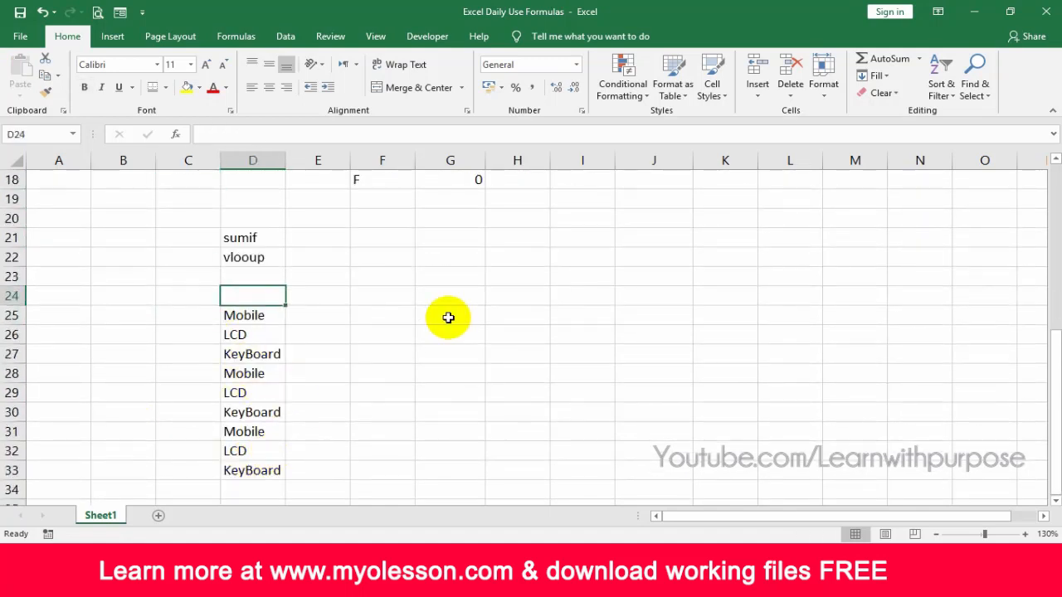
text(Products)
key(Return)
- Enter the heading Date in C24 beside the Products heading
key(Left)
key(Up)
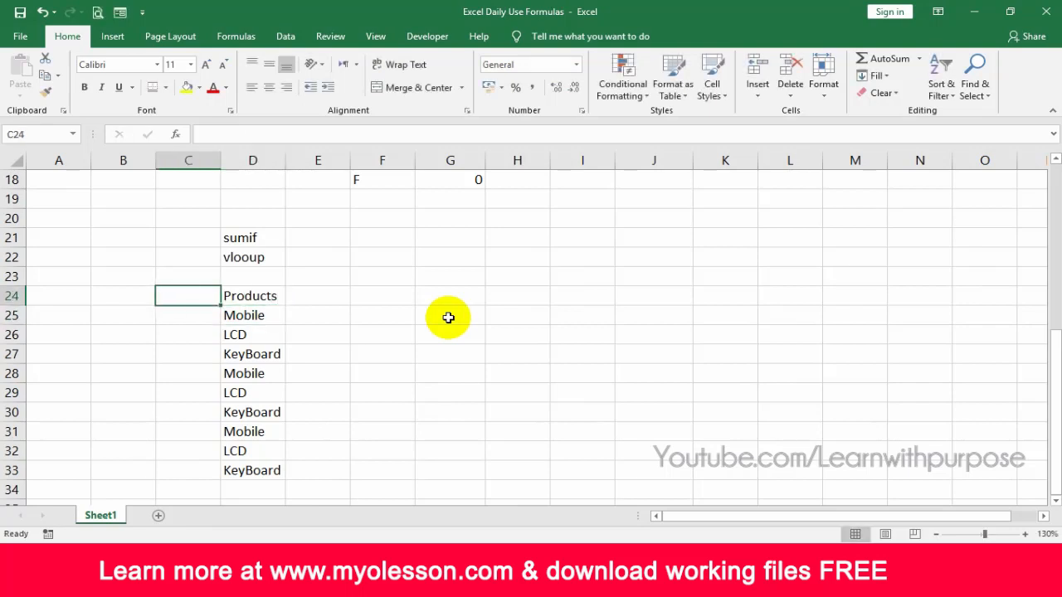
text(Date)
key(Return)
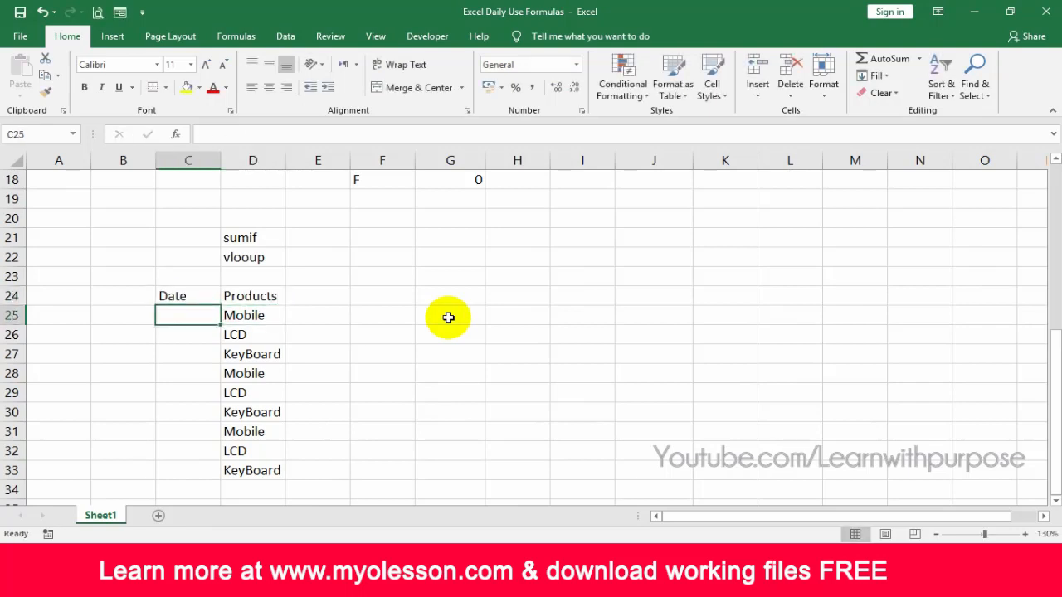
- Enter the date 26-Jan in C25 and fill consecutive dates down to C33
text(2)
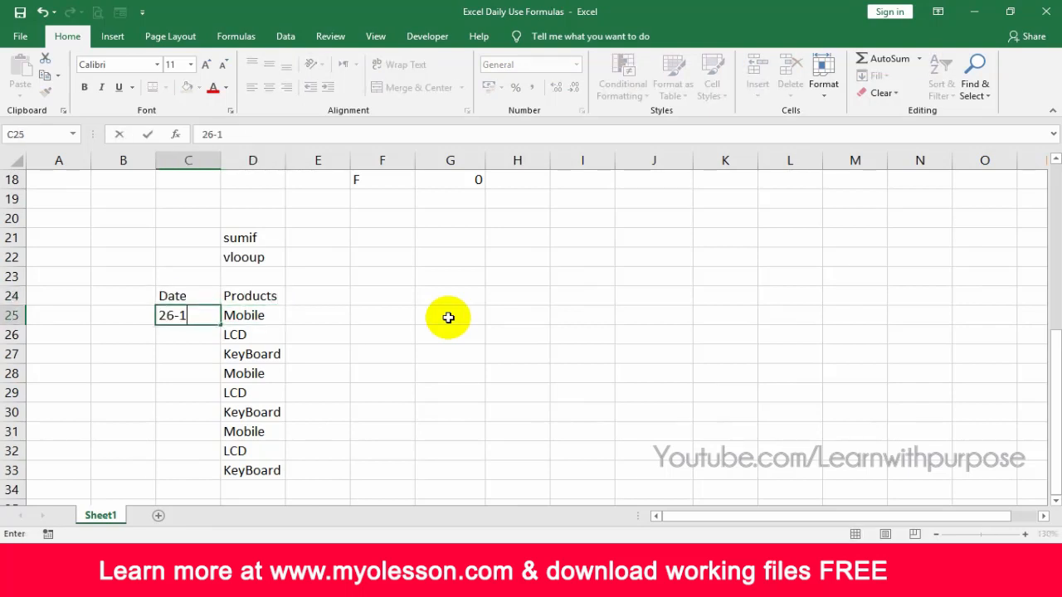
text(6-01)
key(Return)
key(Up)
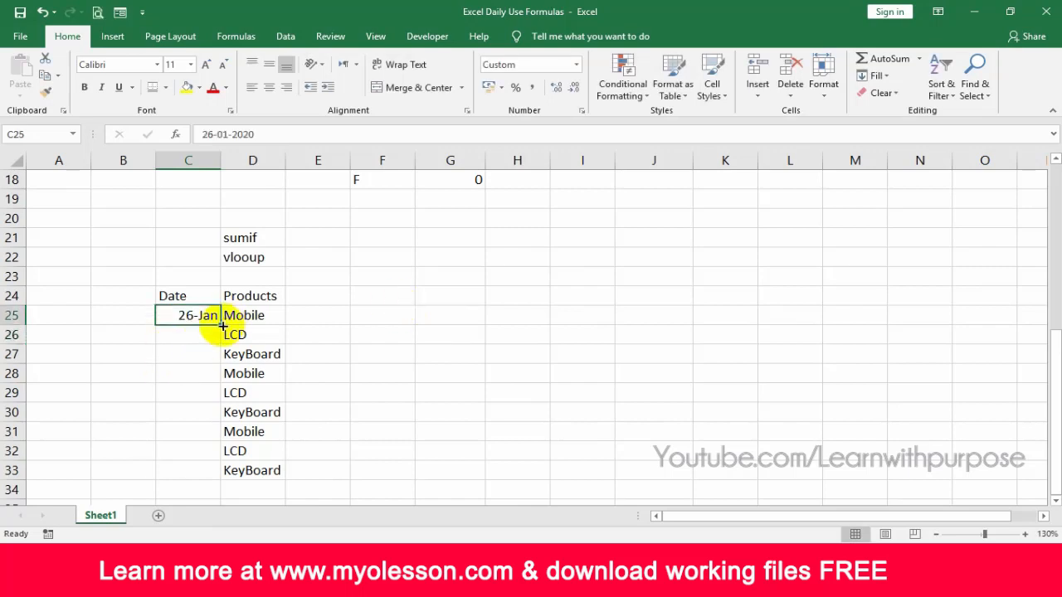
drag(222, 326, 222, 470)
click(280, 333)
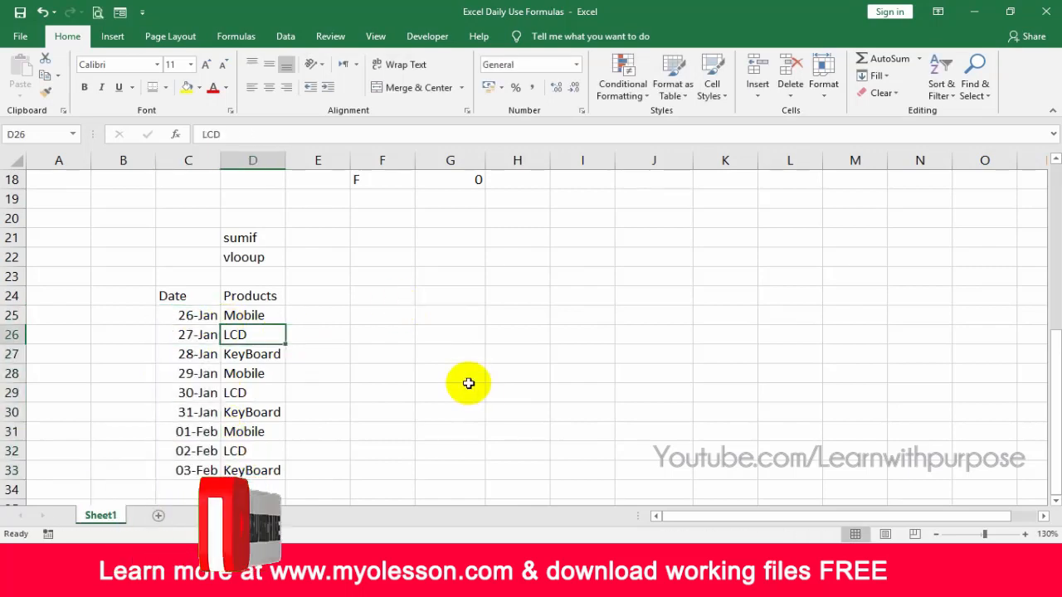
- Enter Mobile as the lookup product in G24
click(419, 338)
click(259, 313)
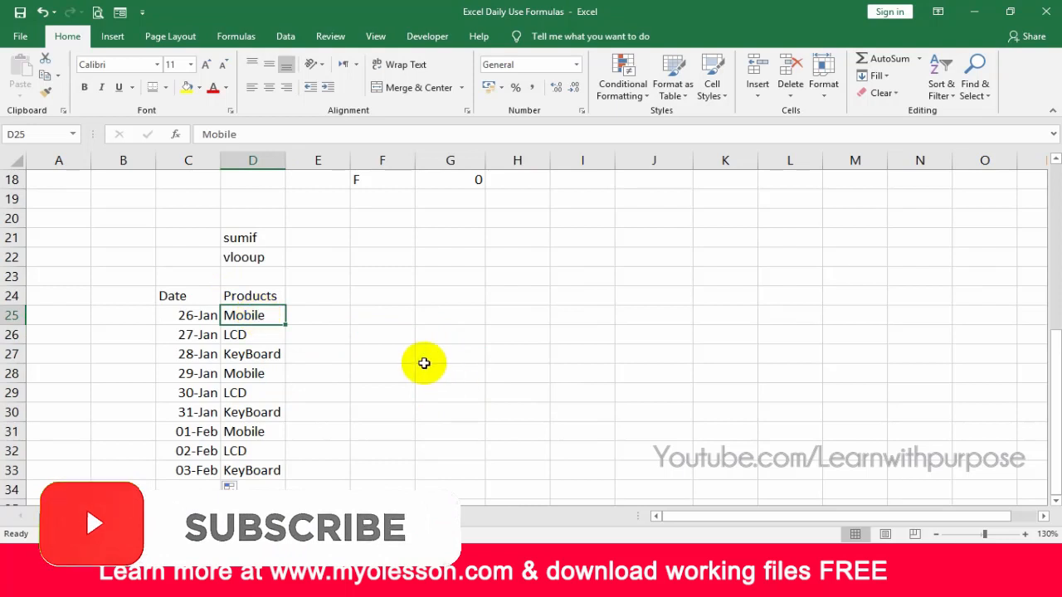
click(402, 313)
key(Up)
key(Right)
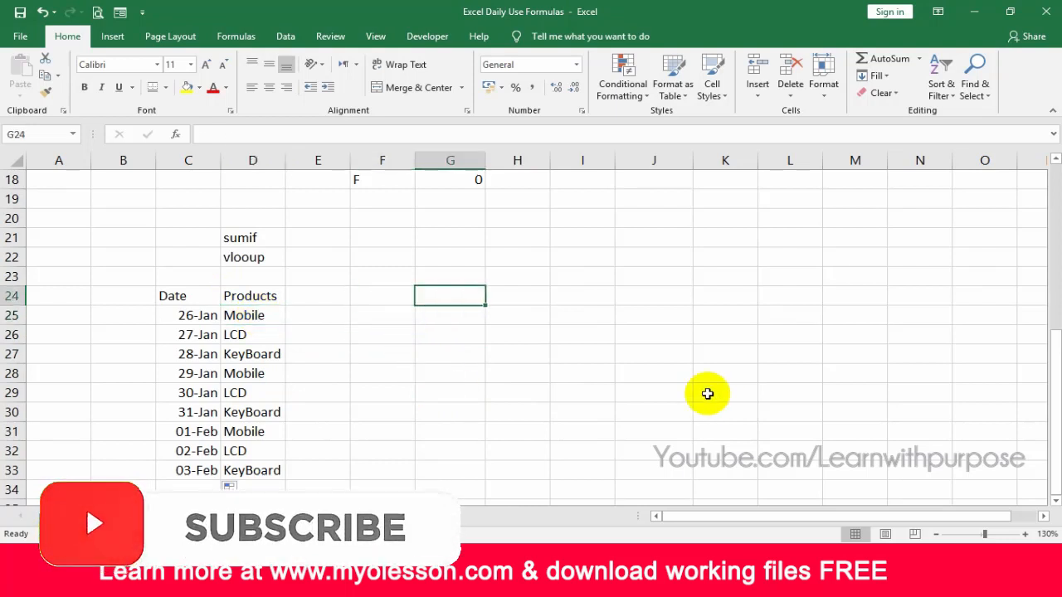
text(Mo)
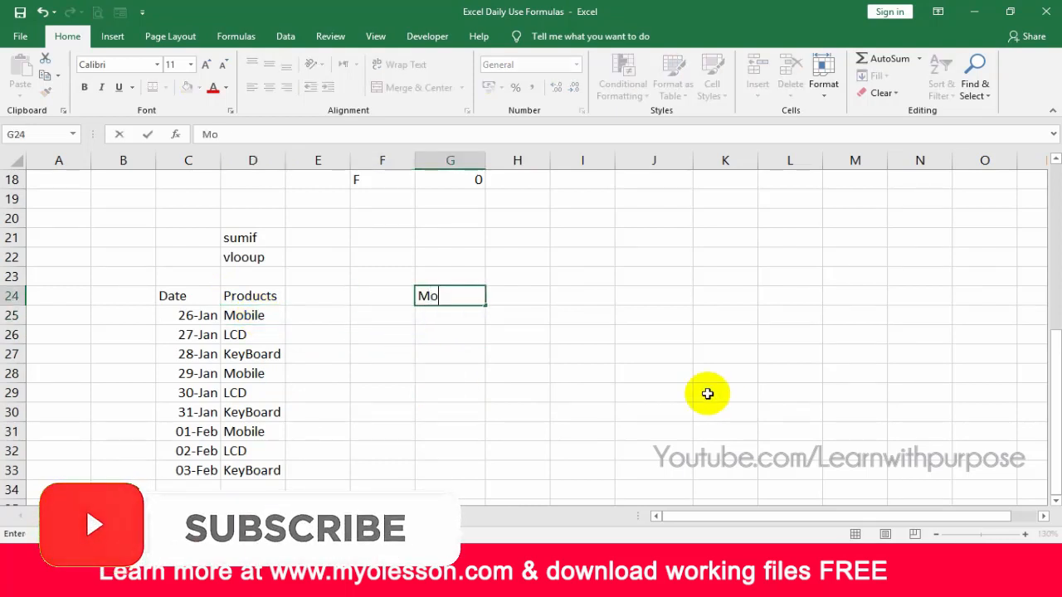
text(bile)
key(Return)
- Highlight the Mobile cell G24 with a yellow fill
key(Up)
key(Right)
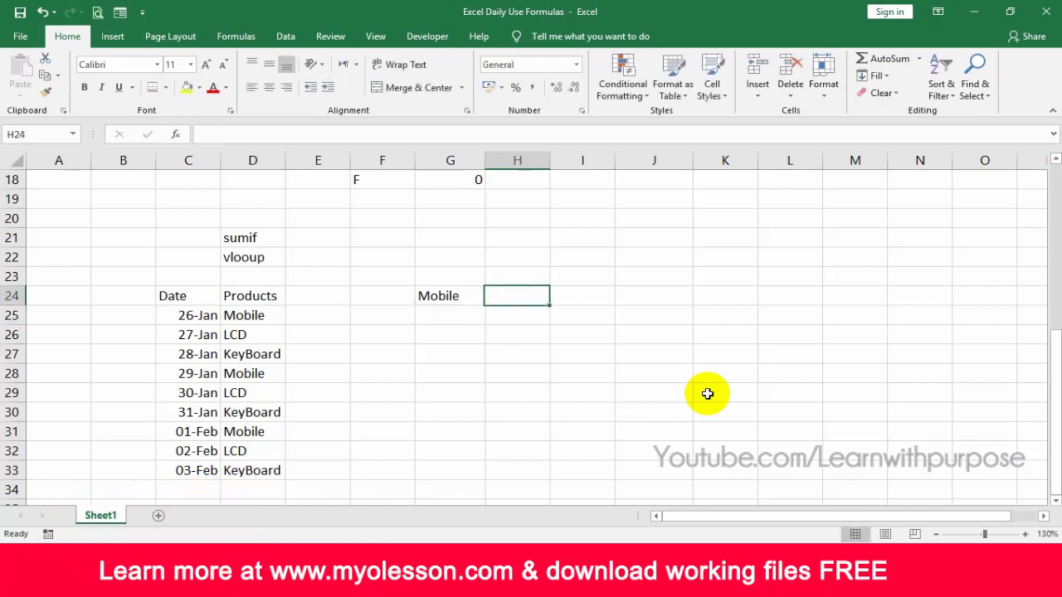
click(444, 296)
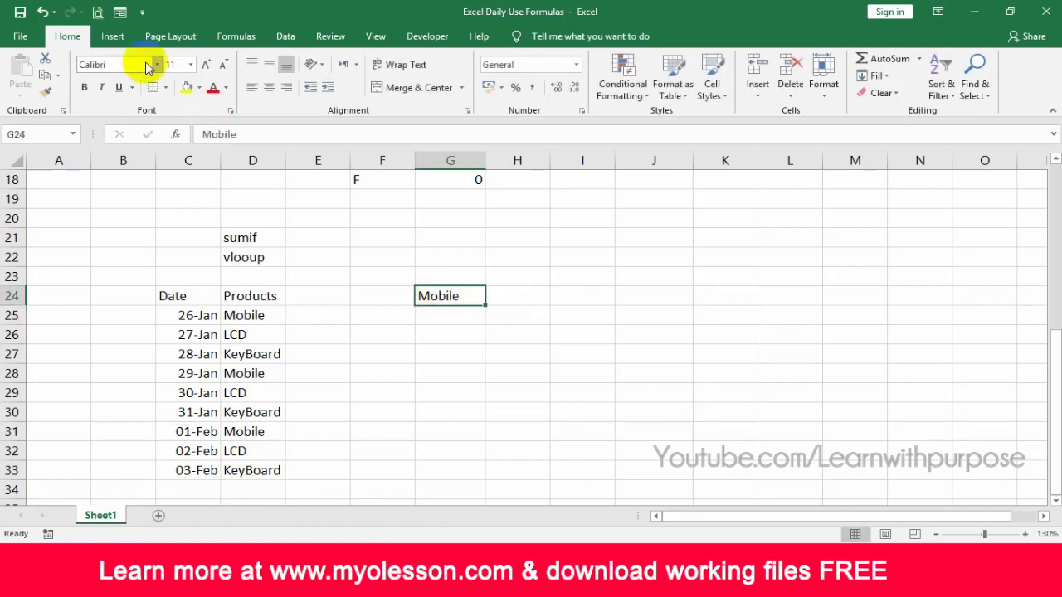
click(186, 91)
- Go through the repeated product entries in the Products column, especially those for Mobile
click(253, 313)
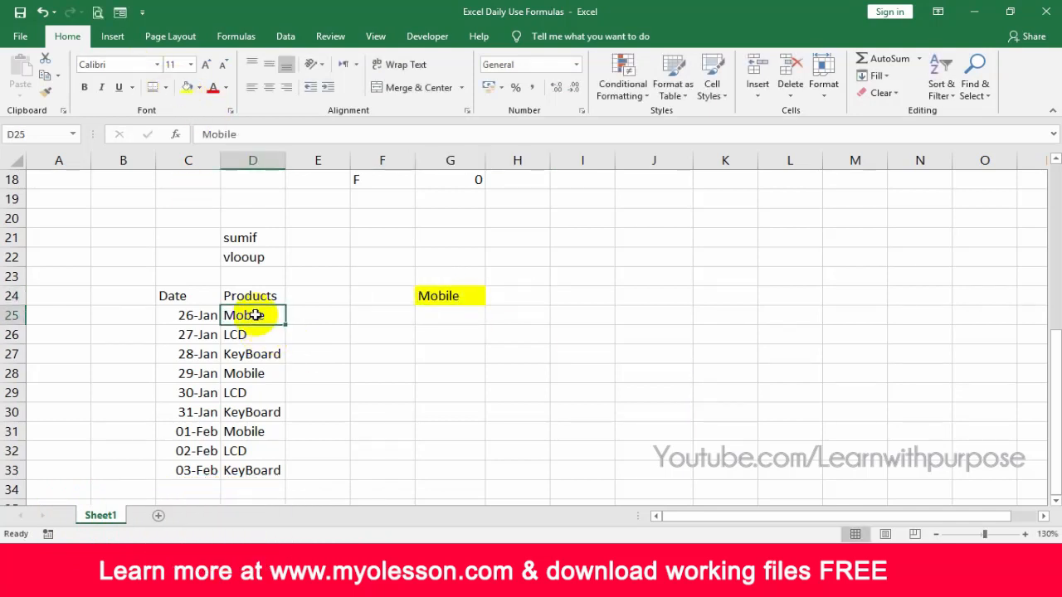
click(253, 377)
click(253, 394)
click(254, 432)
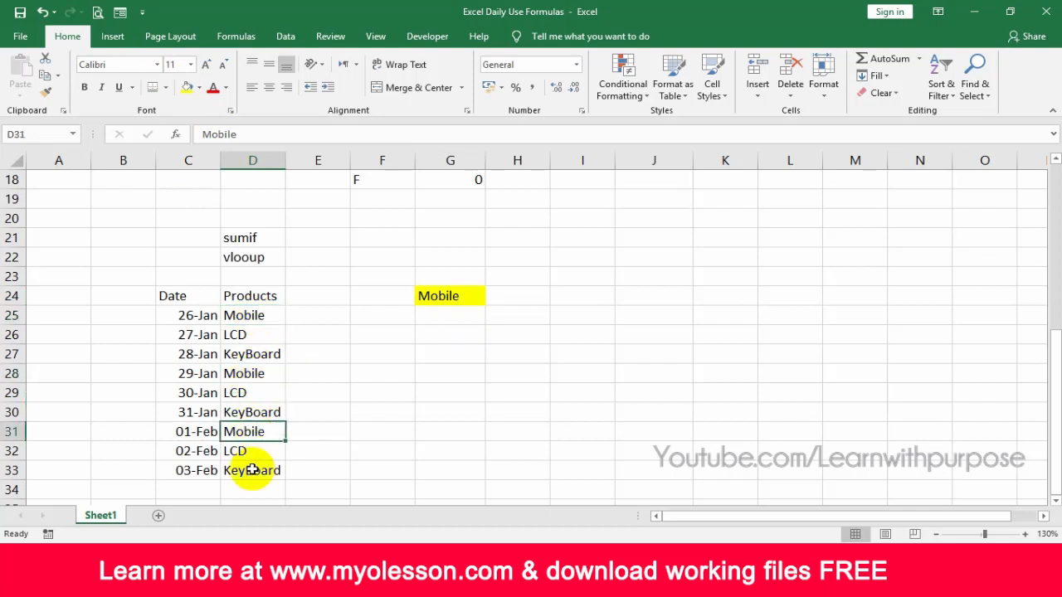
drag(283, 315, 330, 320)
key(Down)
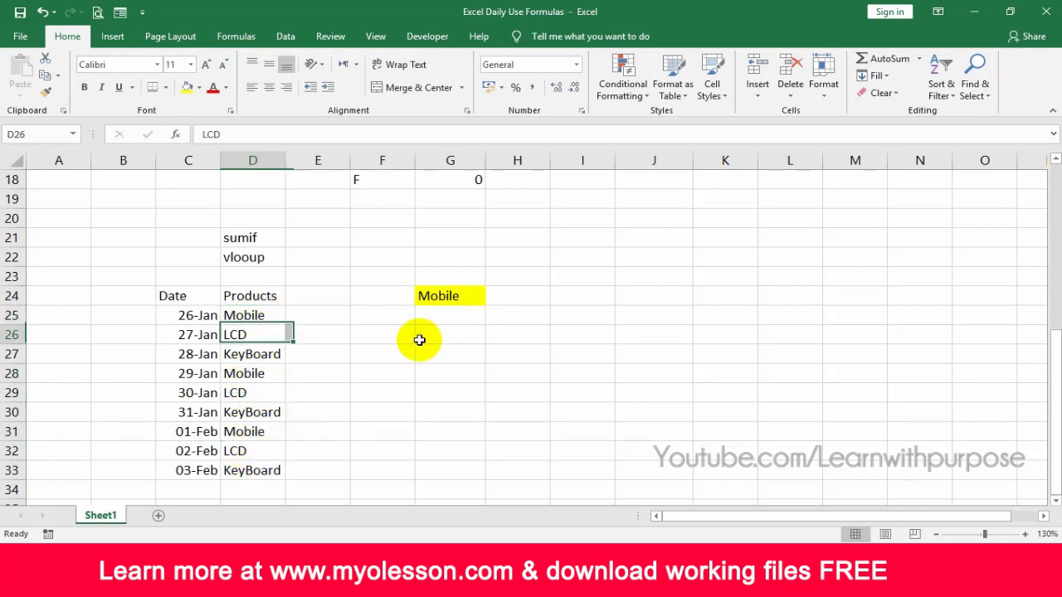
- Enter the heading Sales in E24 beside Products
key(Up)
key(Right)
key(Up)
text(Sales)
key(Return)
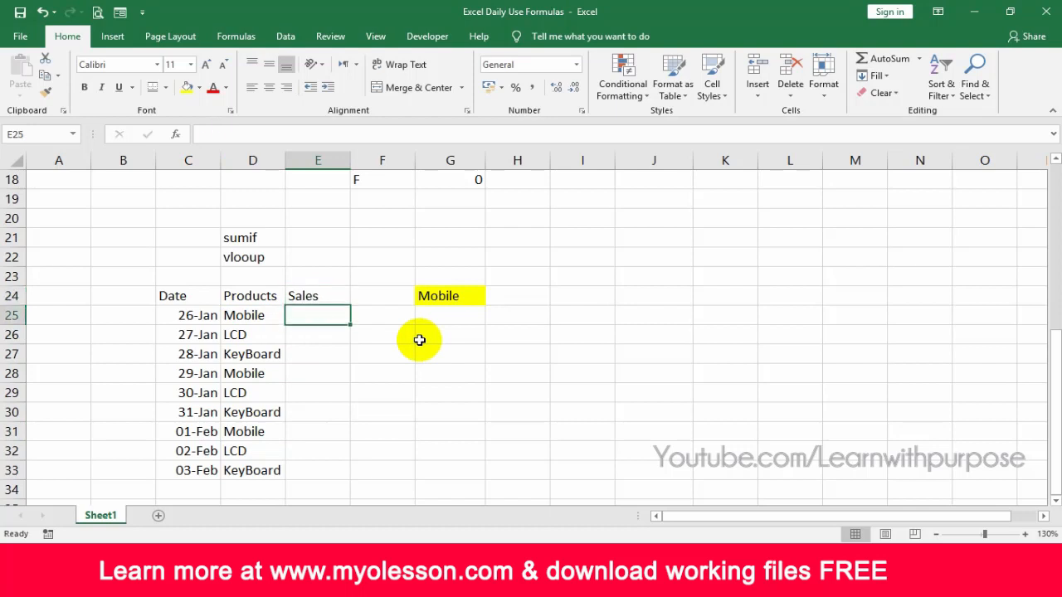
- Enter the sales values 12, 52, 30, 30 and 12 in E25:E29
text(12)
key(Return)
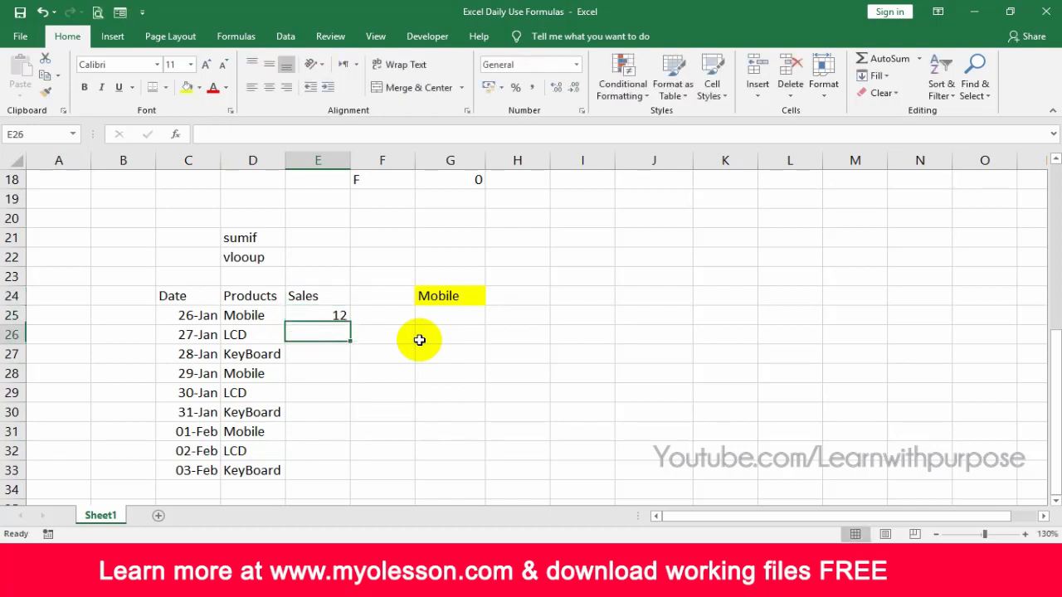
text(52)
key(Return)
text(30)
key(Return)
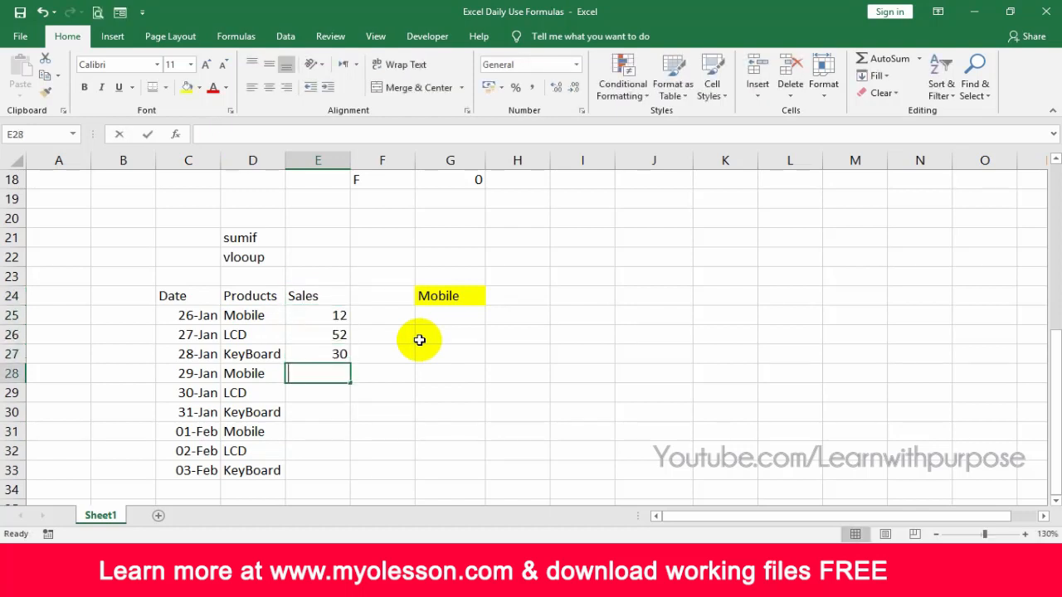
text(30)
key(Return)
text(12)
key(Return)
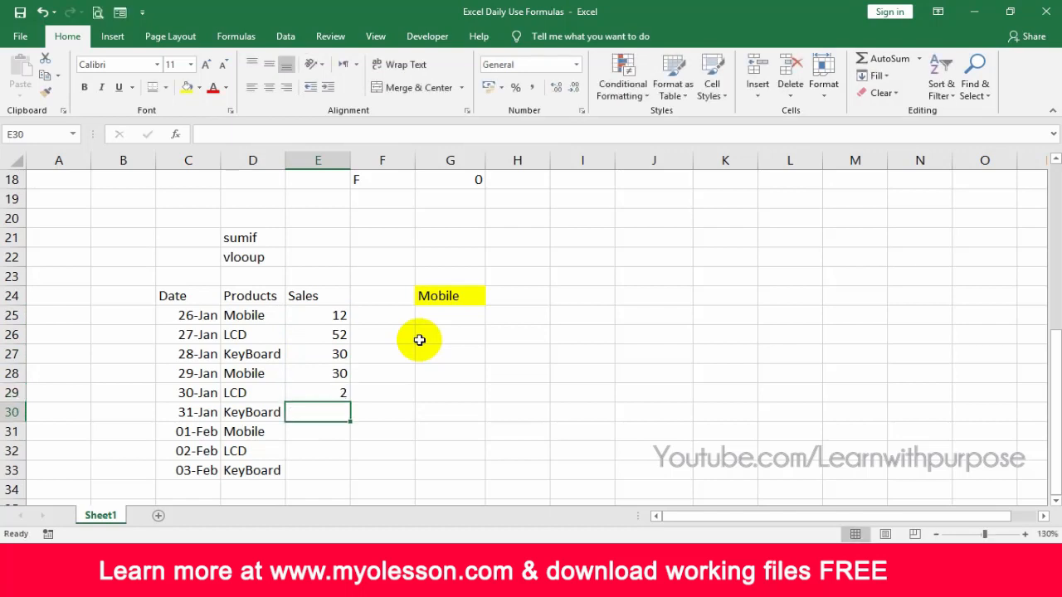
key(Up)
key(Return)
- Enter the sales values 56, 23, 10 and 10 in E30:E33
text(56)
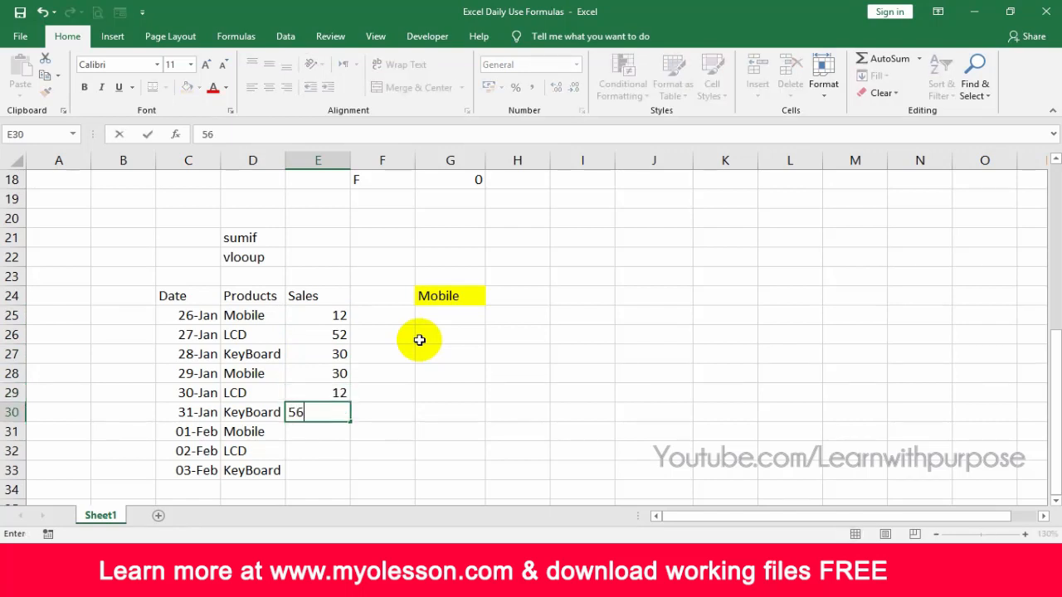
key(Return)
text(23)
key(Return)
text(10)
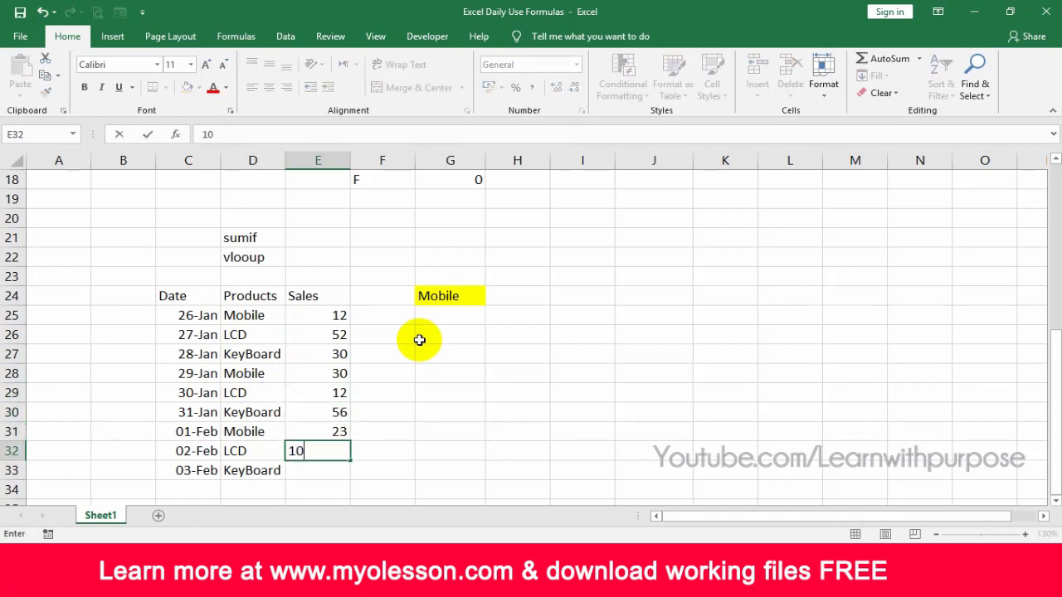
key(Return)
text(10)
key(Return)
key(Up)
key(Up)
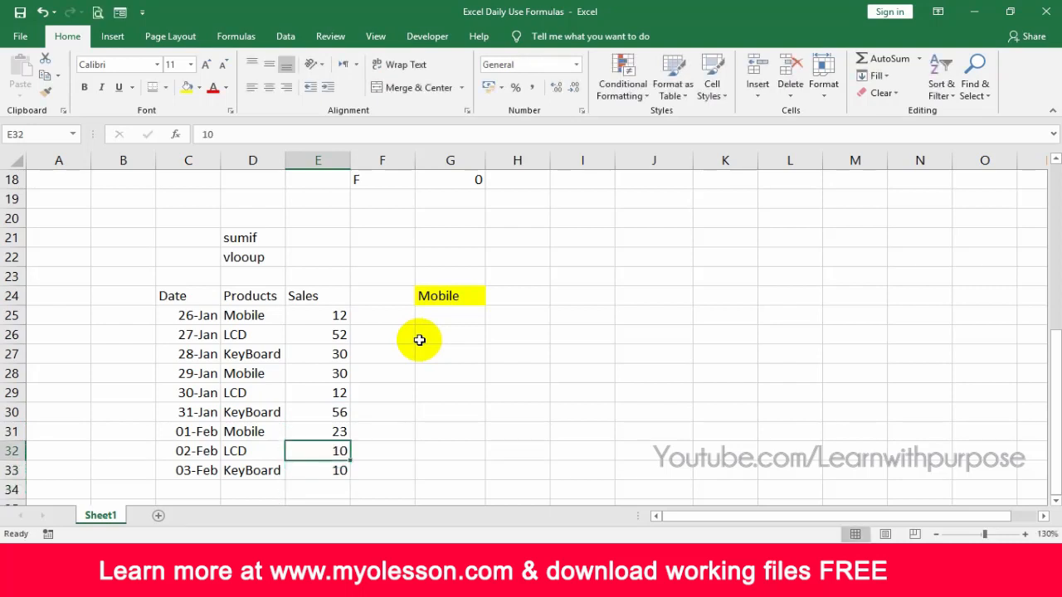
key(Right)
key(Right)
key(ctrl+Up)
key(Down)
key(Up)
key(Right)
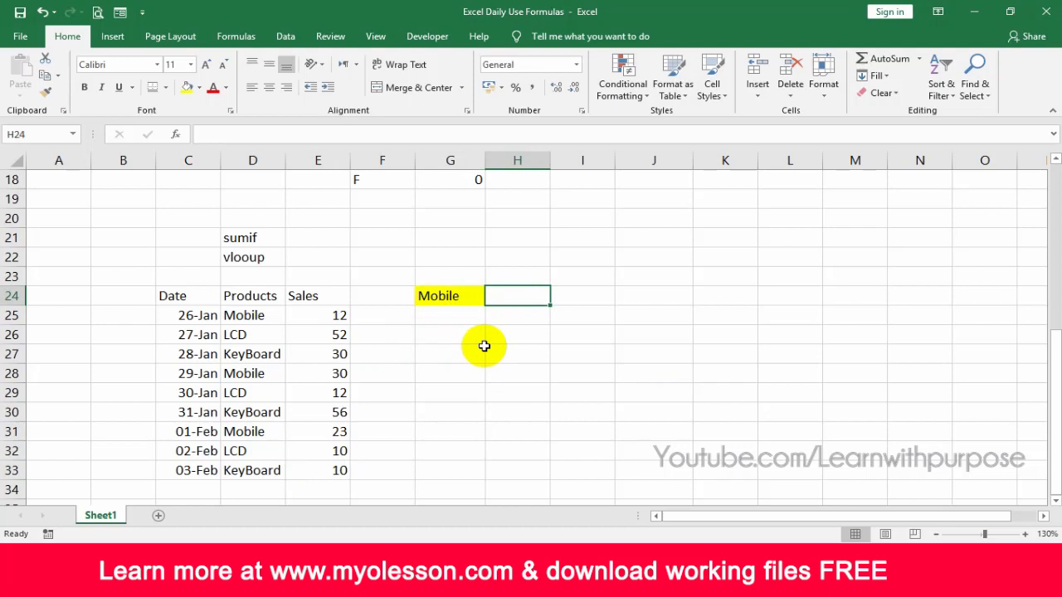
text(=sumif)
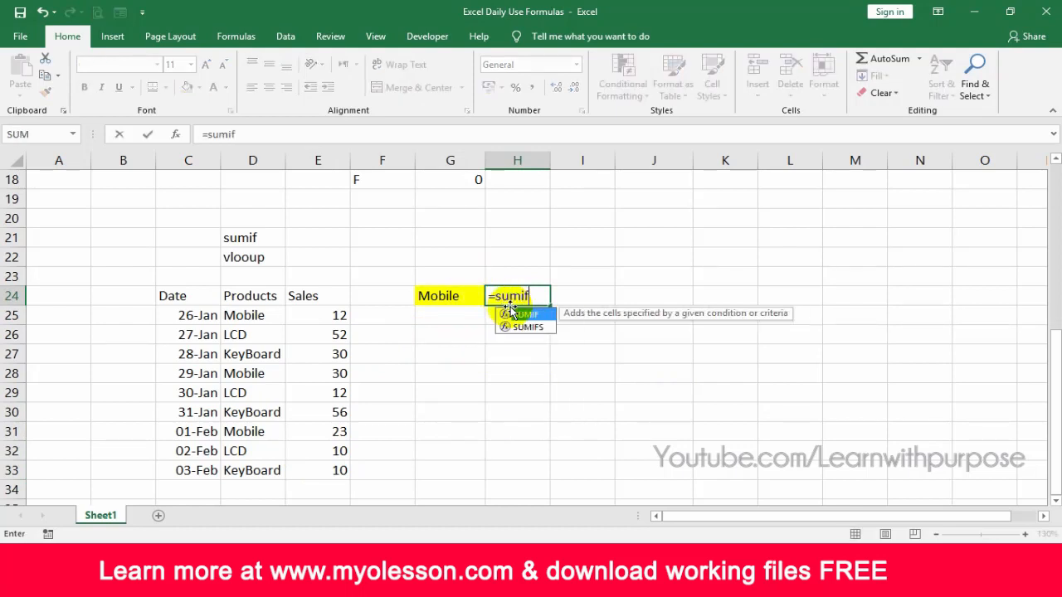
double_click(509, 311)
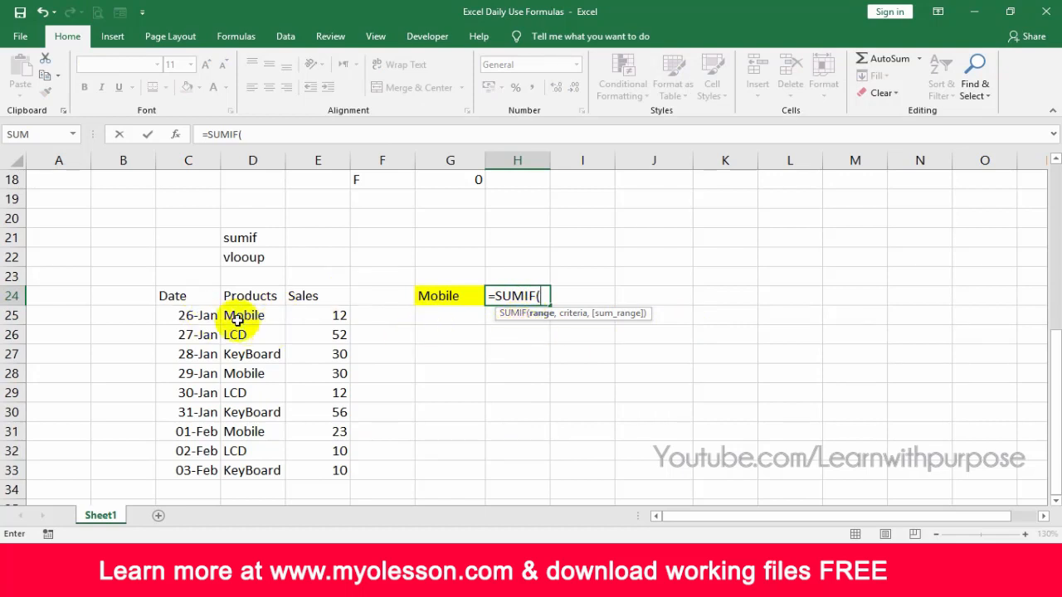
drag(243, 295, 318, 458)
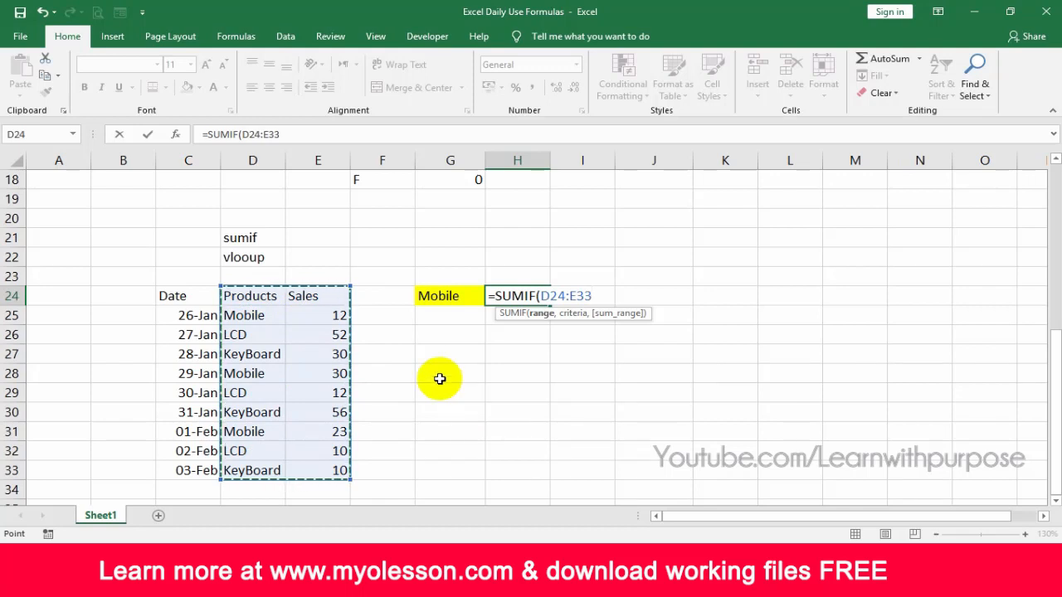
key(F4)
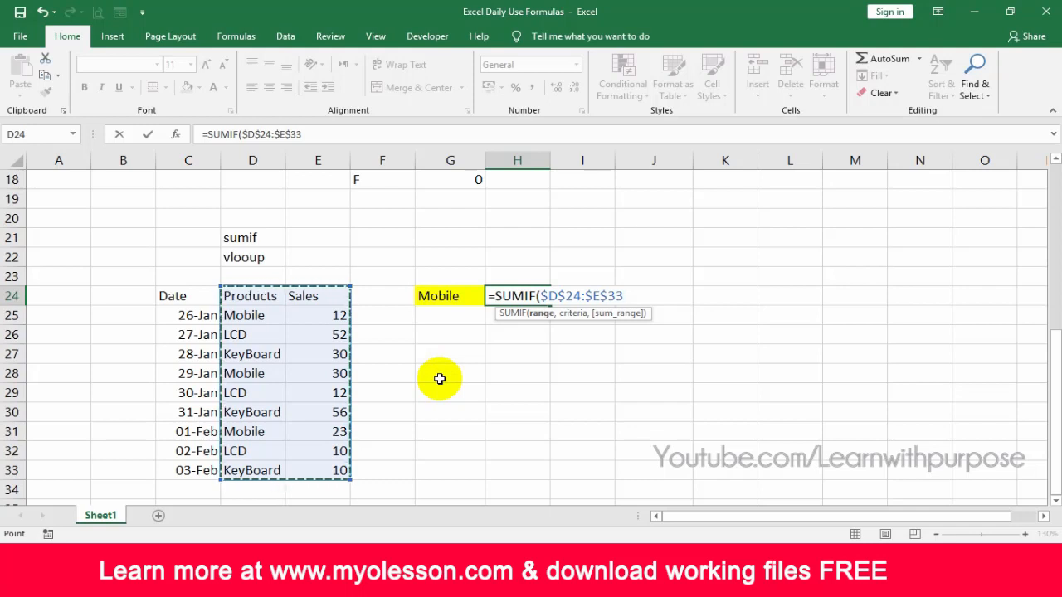
key(Escape)
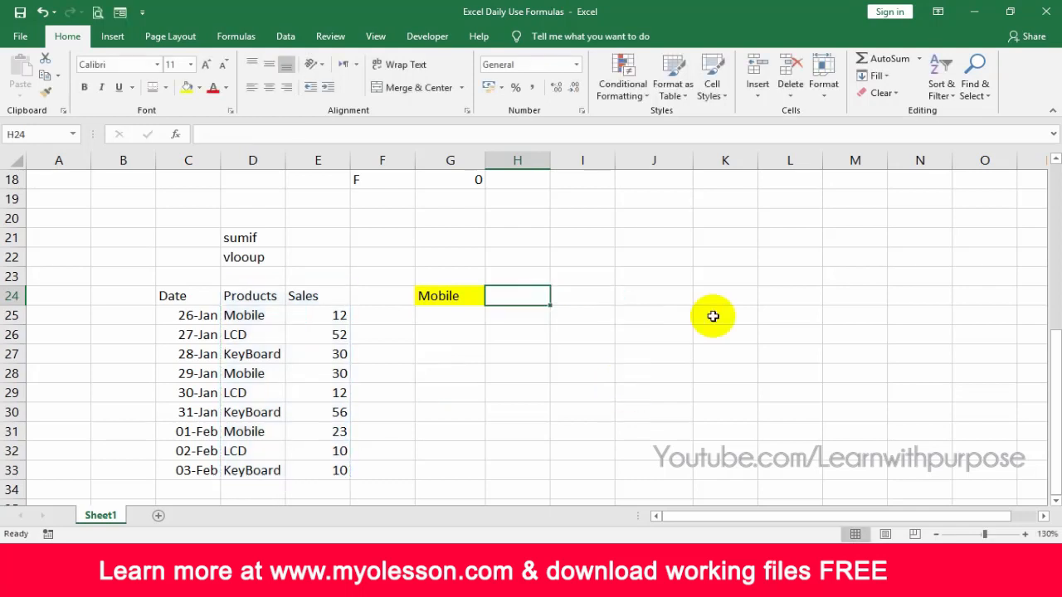
- Enter the value 12 in both K21 and K22
click(677, 279)
key(Up)
key(Up)
key(Right)
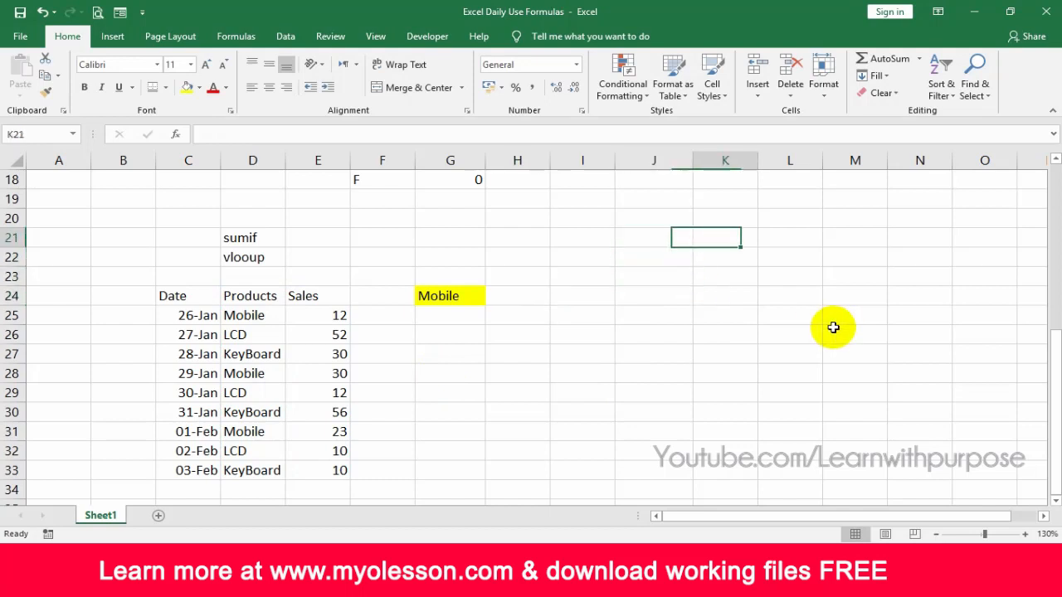
key(Left)
key(Right)
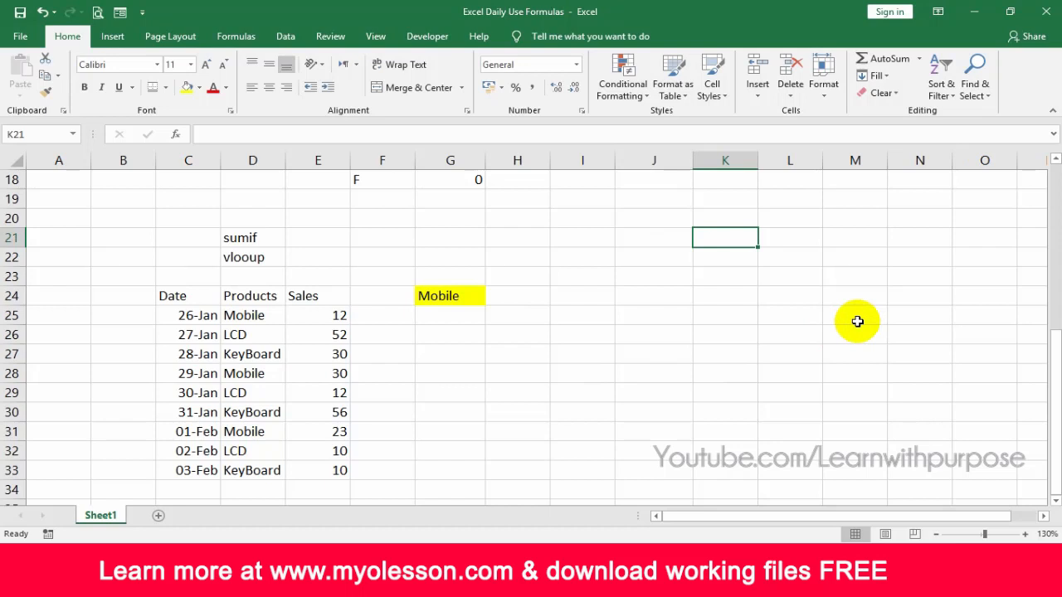
text(12)
key(Return)
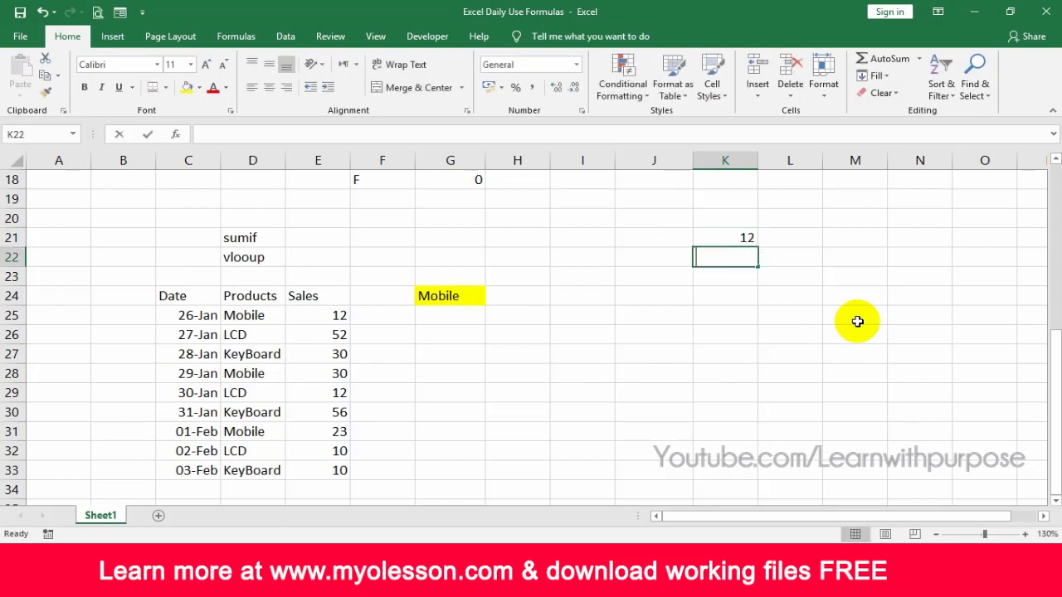
text(12)
key(Return)
- Add up K21:K22 in K23 with a SUM formula and review the range it references
text(=sum)
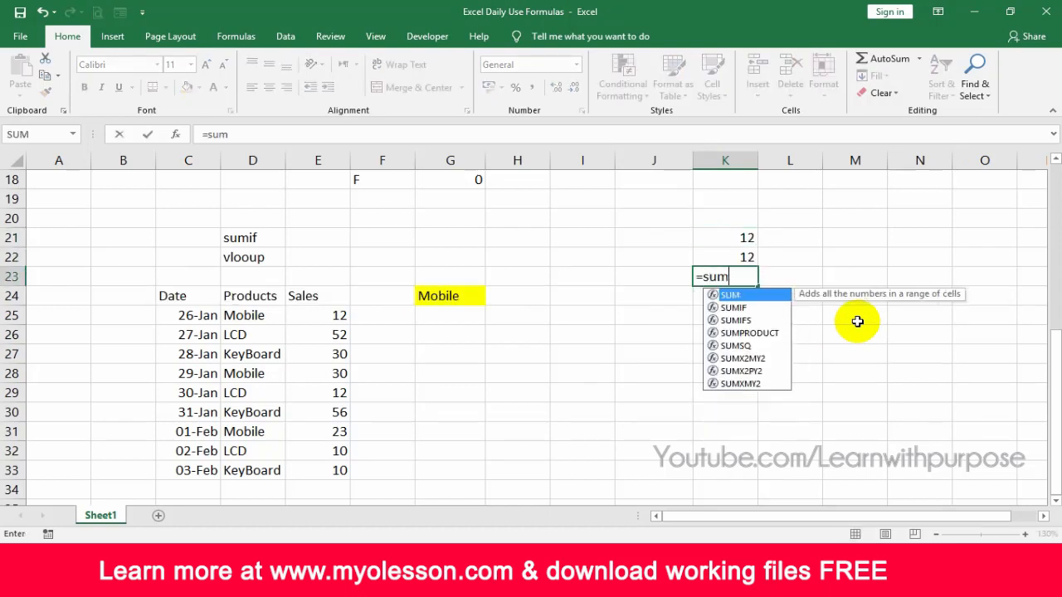
key(Tab)
key(Up)
key(shift+Up)
key(Return)
key(Up)
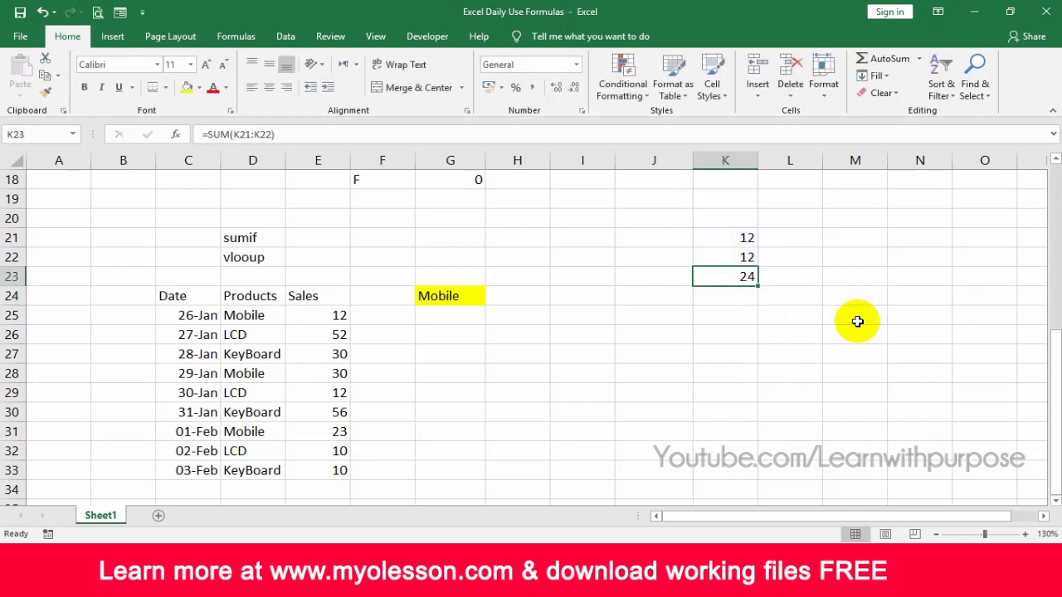
key(F2)
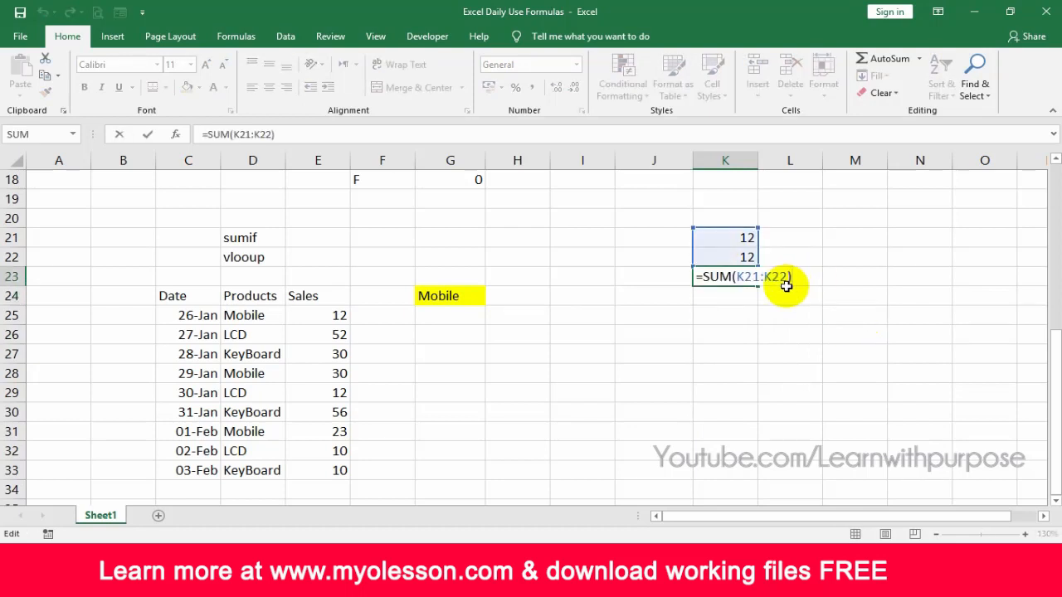
key(Escape)
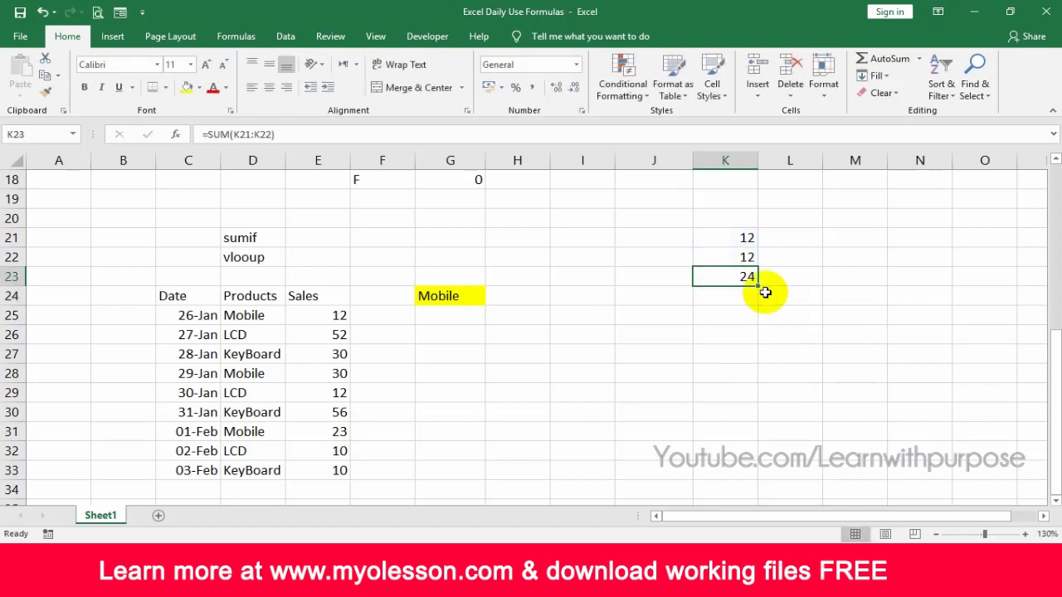
key(F2)
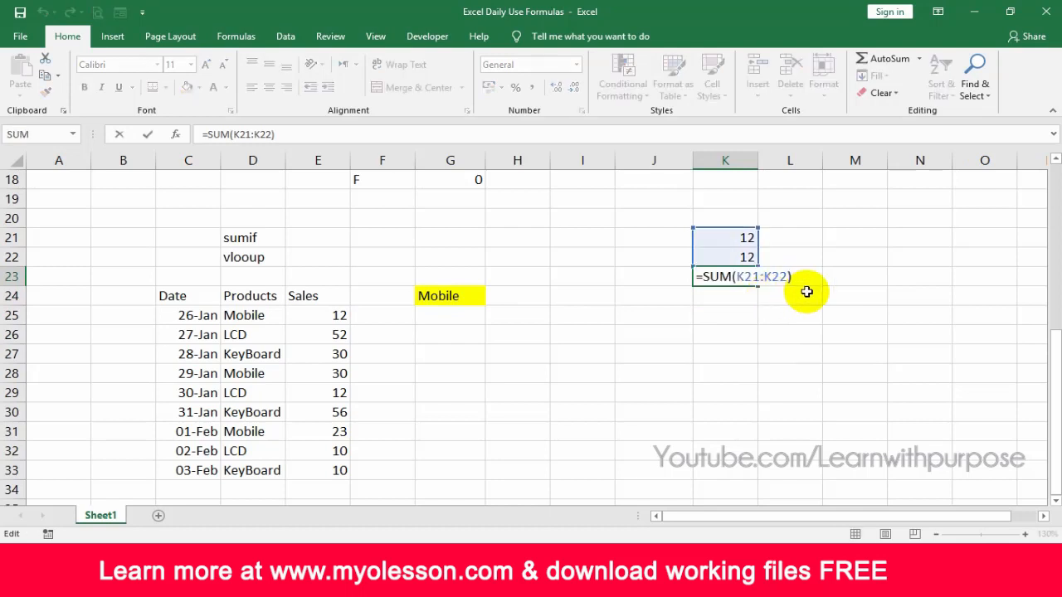
key(Return)
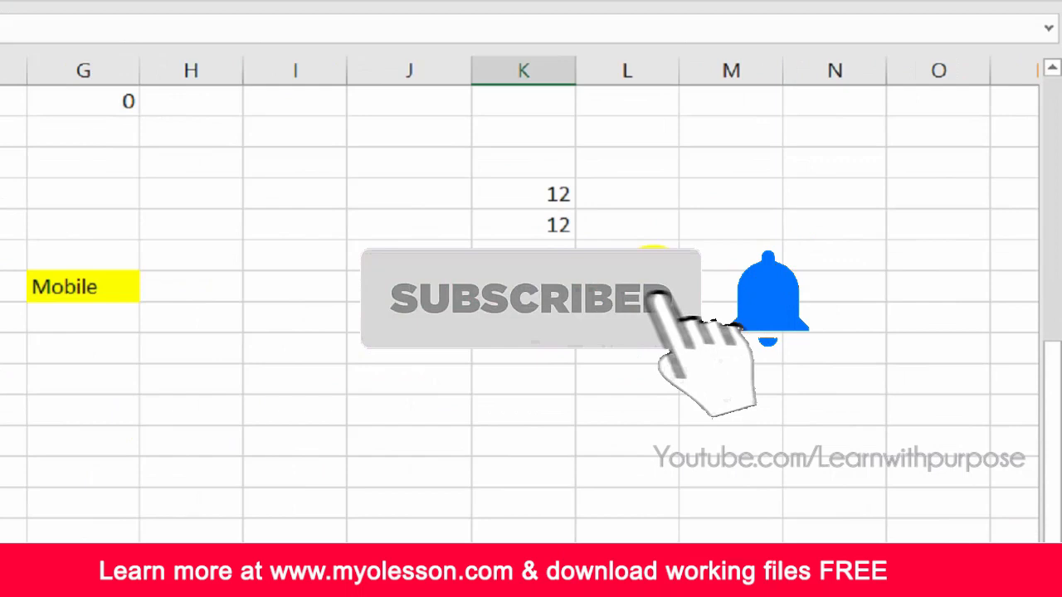
- Enter the formula =K23-K19 in K24 and check which cells it references
text(=)
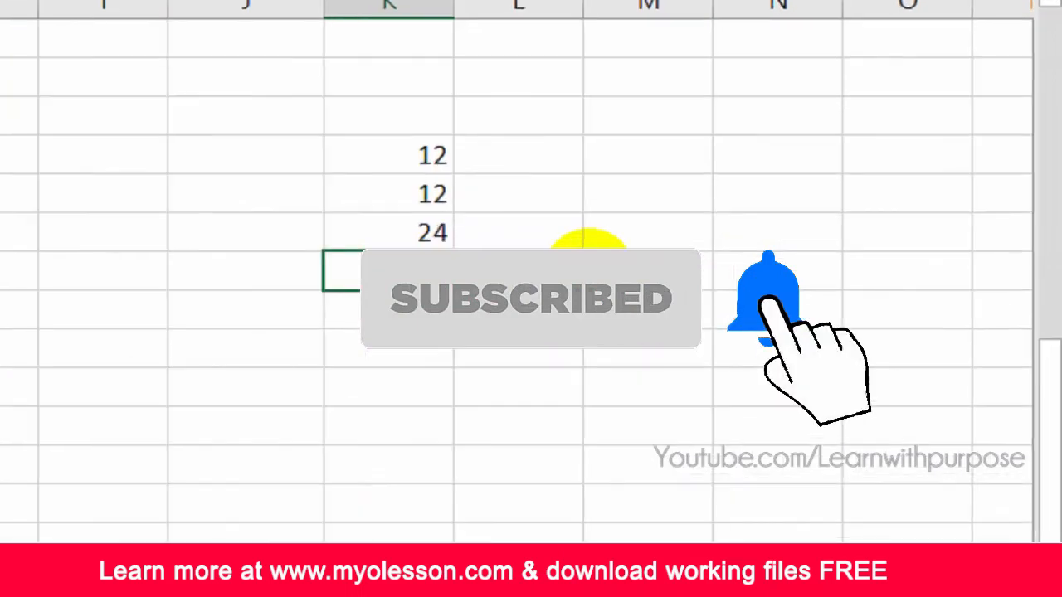
key(Up)
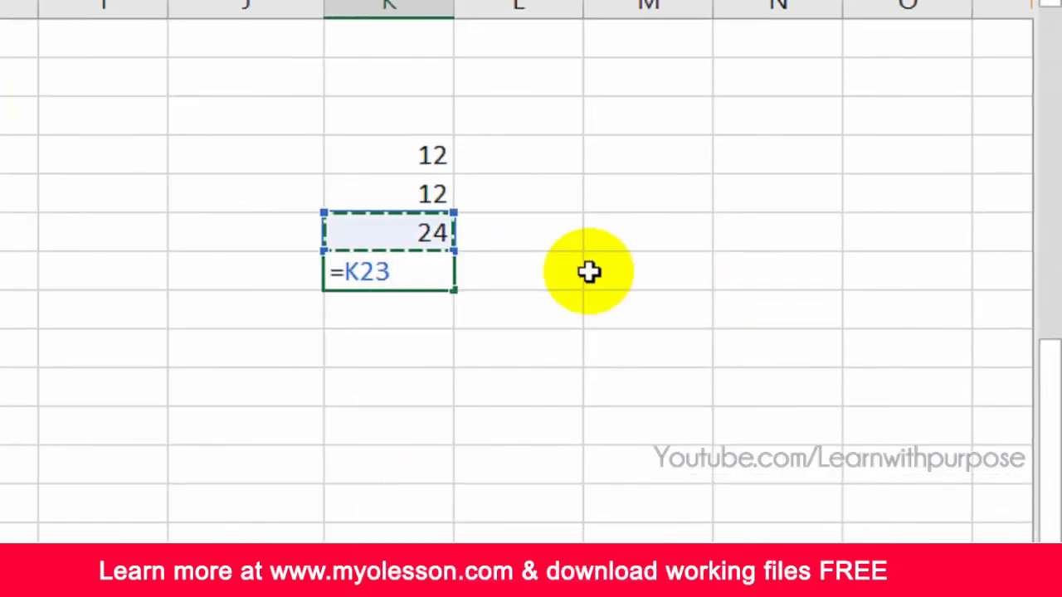
text(-)
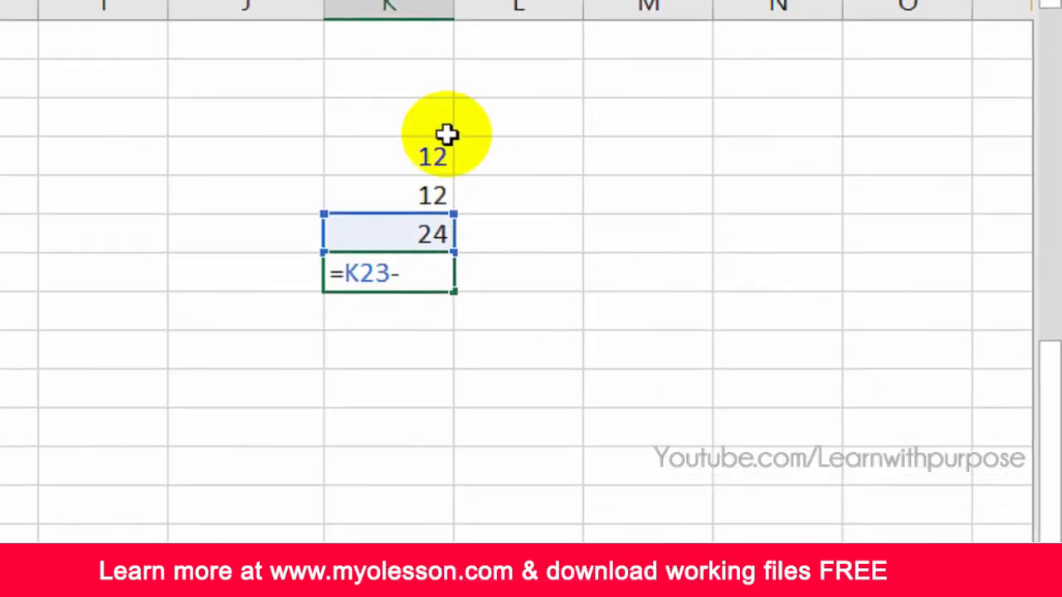
click(386, 79)
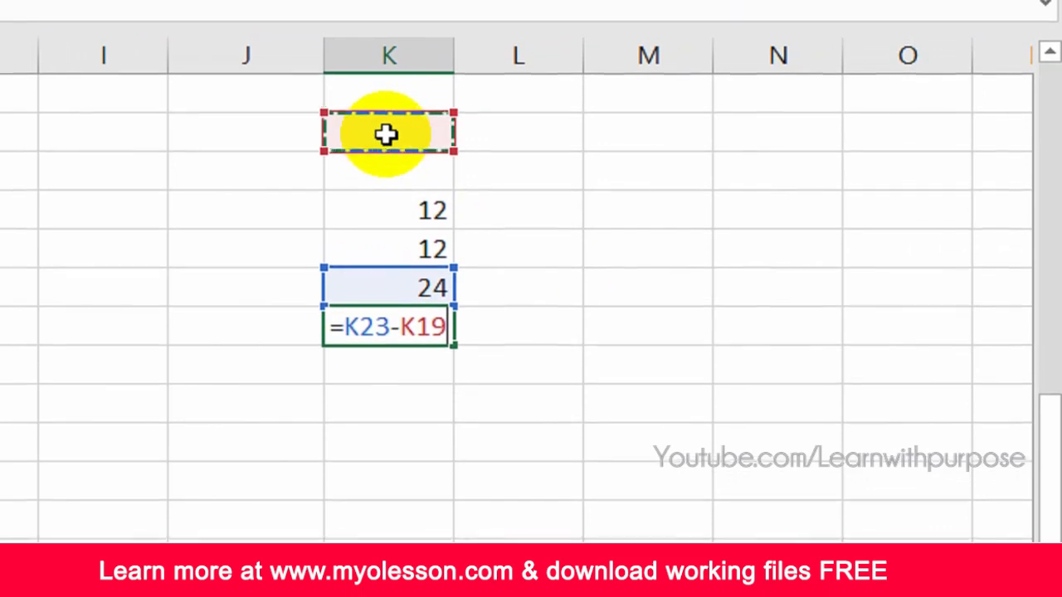
key(ctrl+Return)
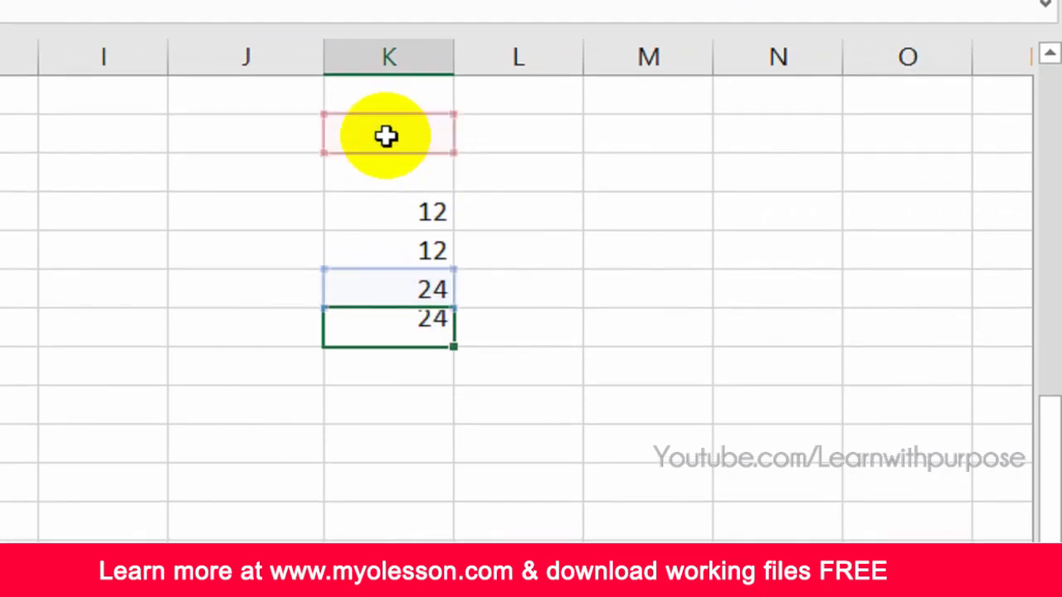
key(F2)
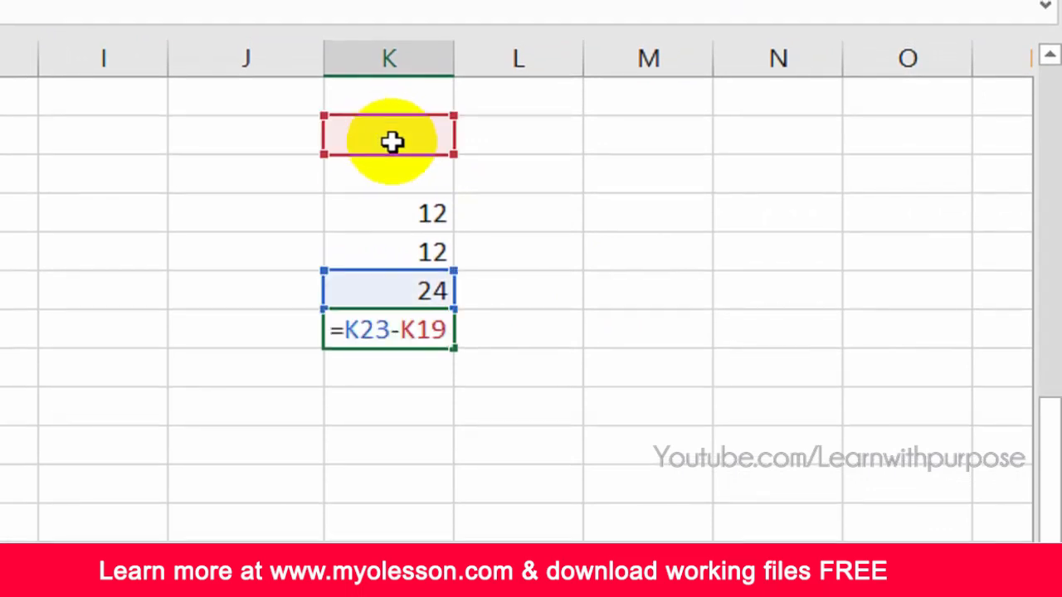
key(ctrl+Return)
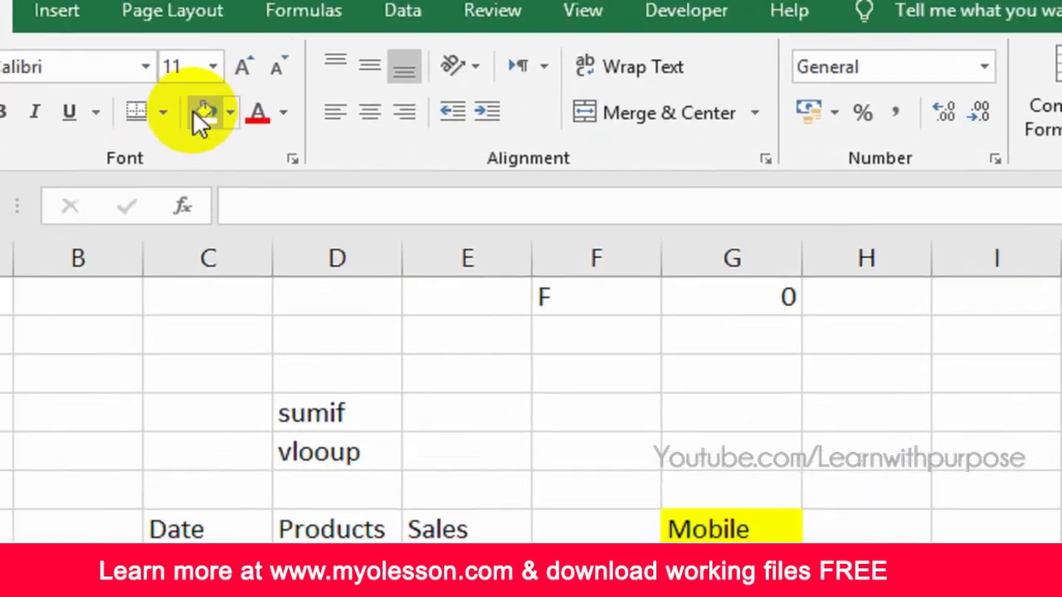
- Fill cell K19 with yellow and enter the value 1000 in it
click(194, 113)
text(10)
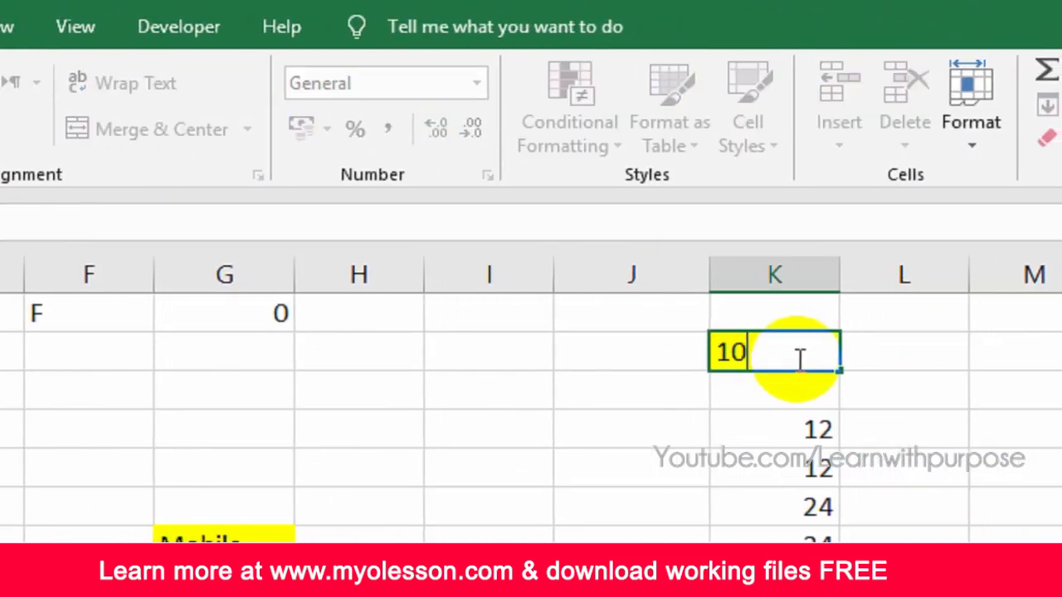
text(00)
key(Return)
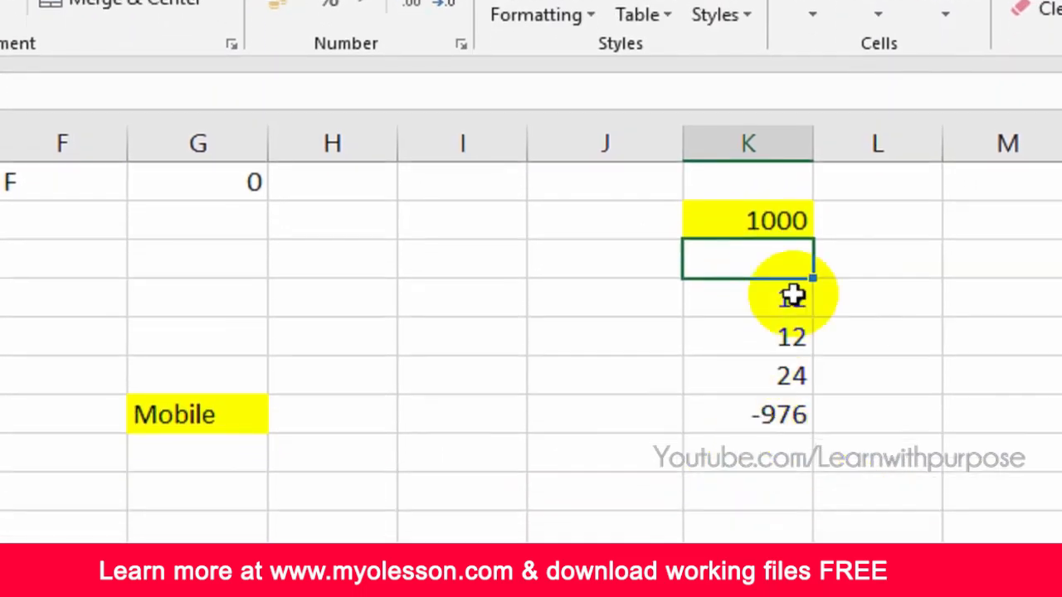
- Fill cell K23, which holds the SUM formula, with yellow
click(788, 414)
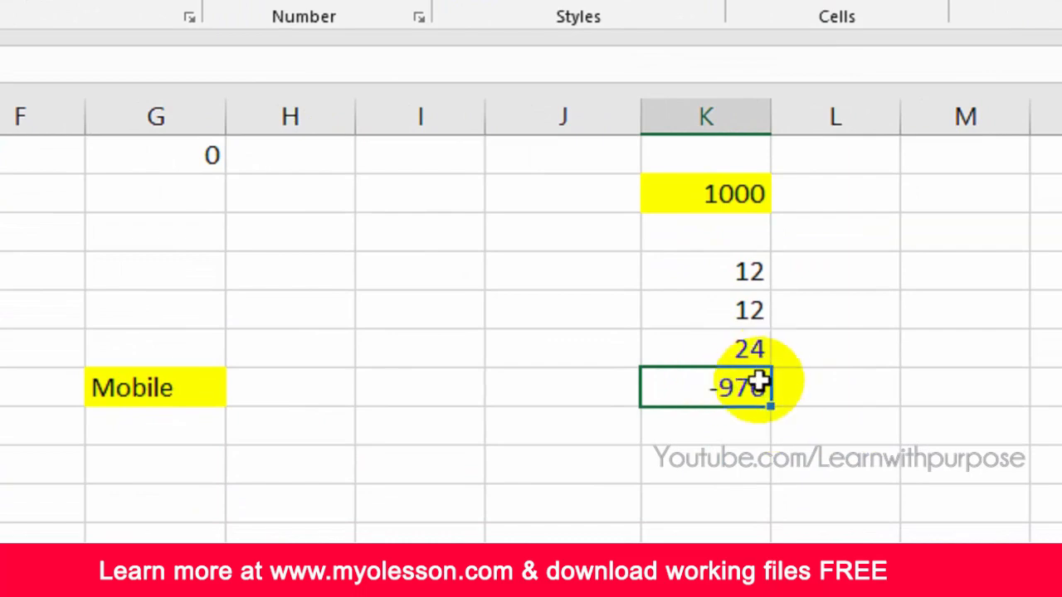
click(729, 349)
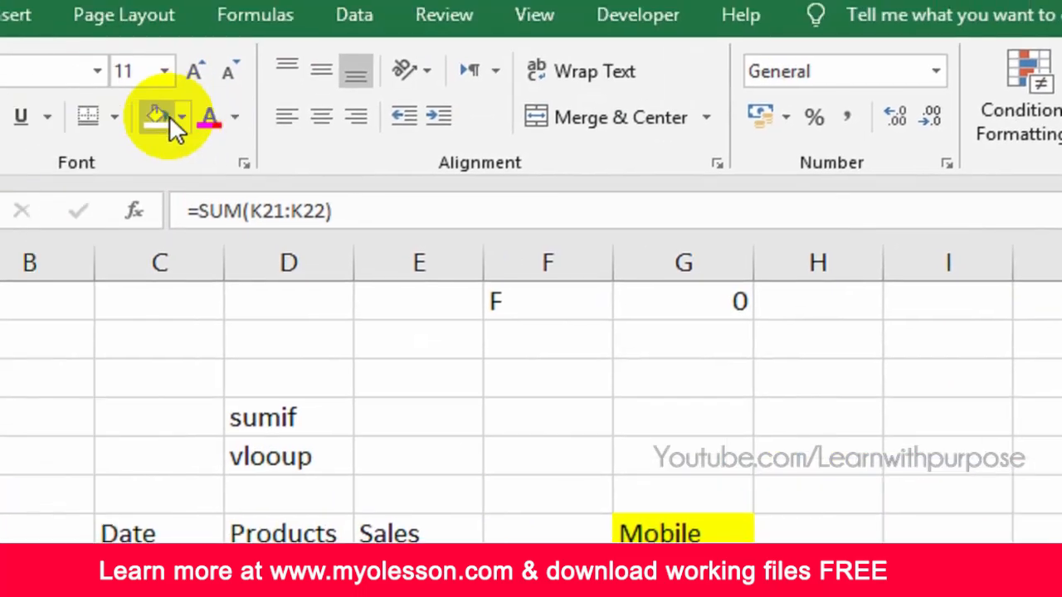
click(166, 119)
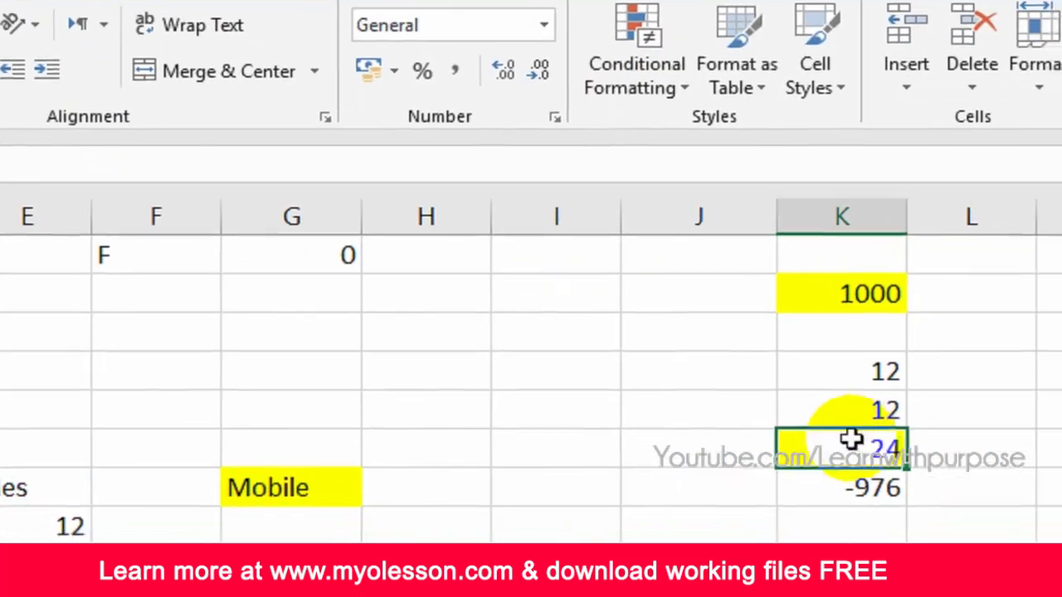
- Re-enter the SUM formula for K21:K22 in K23
text(=sum)
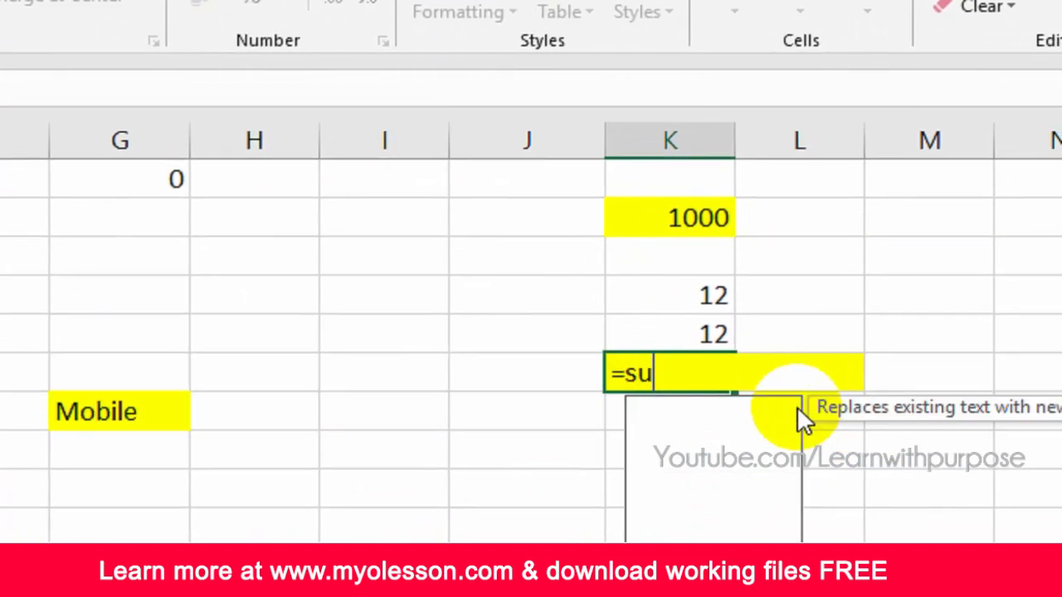
key(Tab)
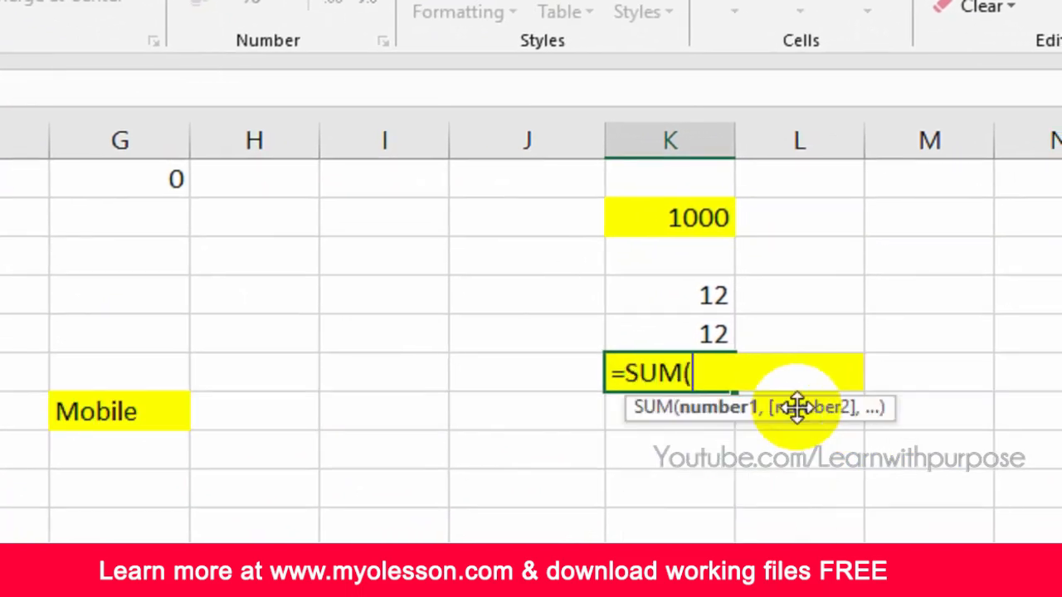
key(Up)
key(shift+Up)
key(Return)
- Examine which highlighted cells the subtraction formula in K24 refers to
key(F2)
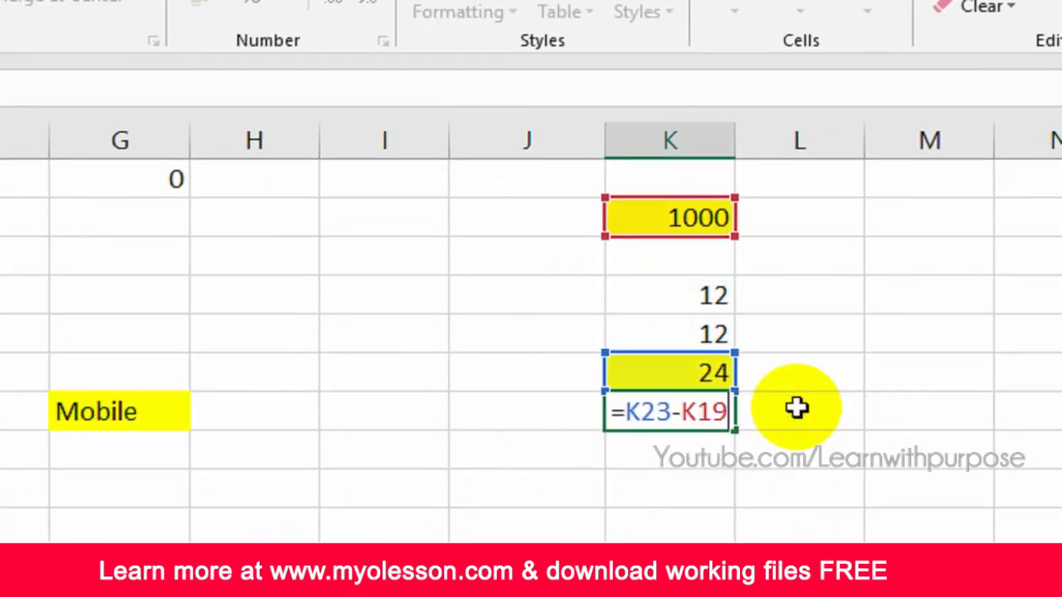
key(Return)
key(Up)
key(Up)
key(Down)
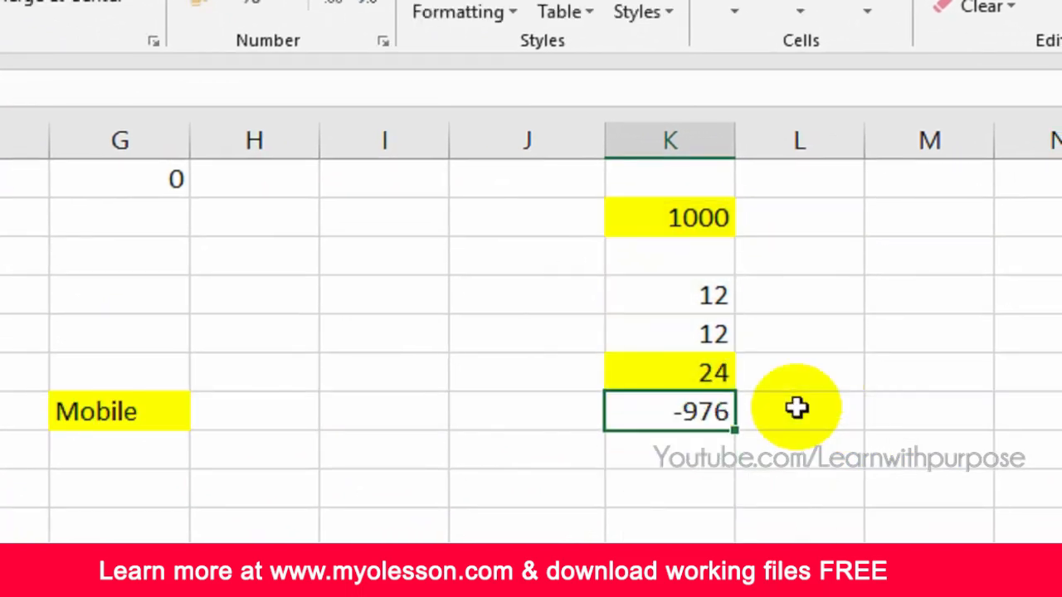
key(F2)
key(Return)
key(Up)
click(786, 335)
- Copy the subtraction formula from K24 into L24
click(695, 410)
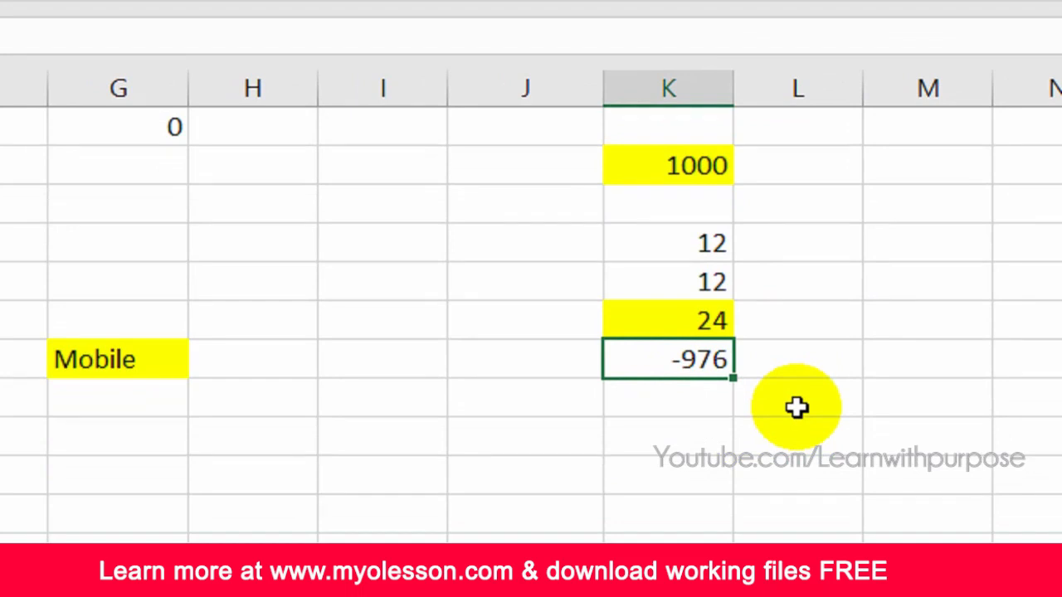
key(ctrl+c)
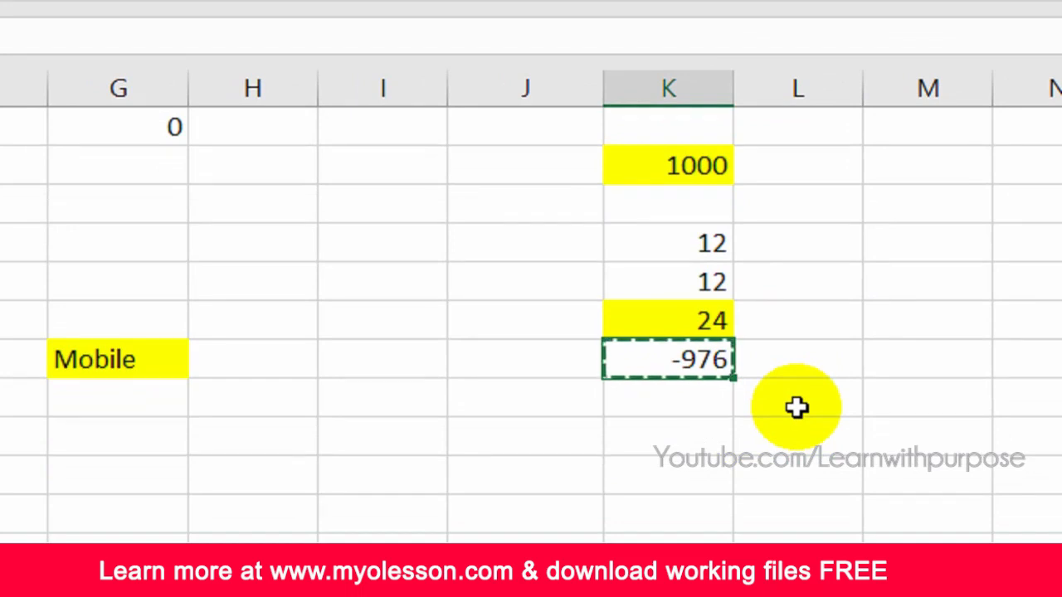
key(Right)
key(Return)
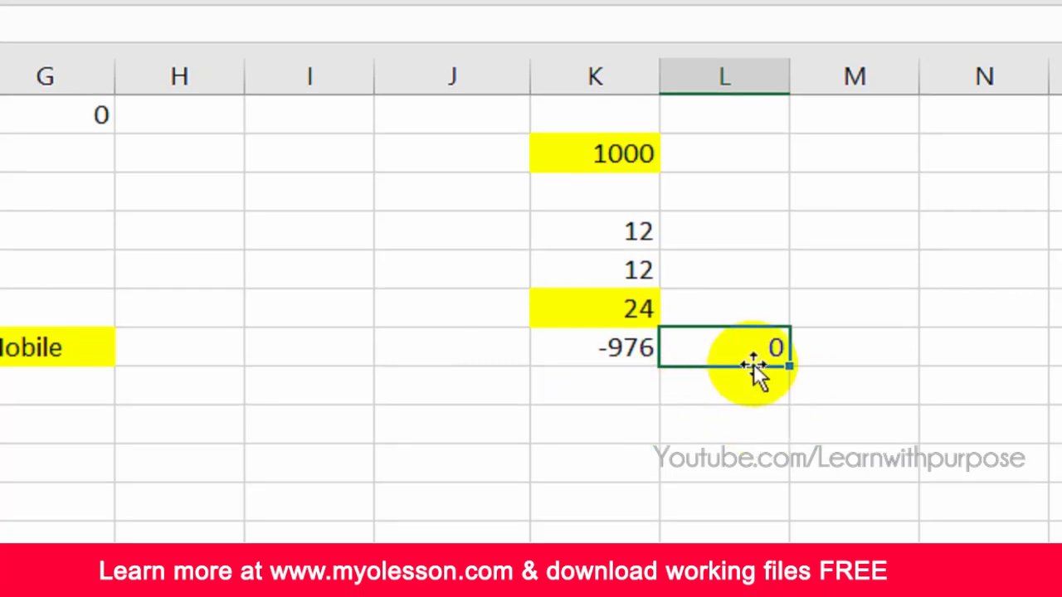
- Examine which cells the copied subtraction formula in L24 refers to
double_click(754, 364)
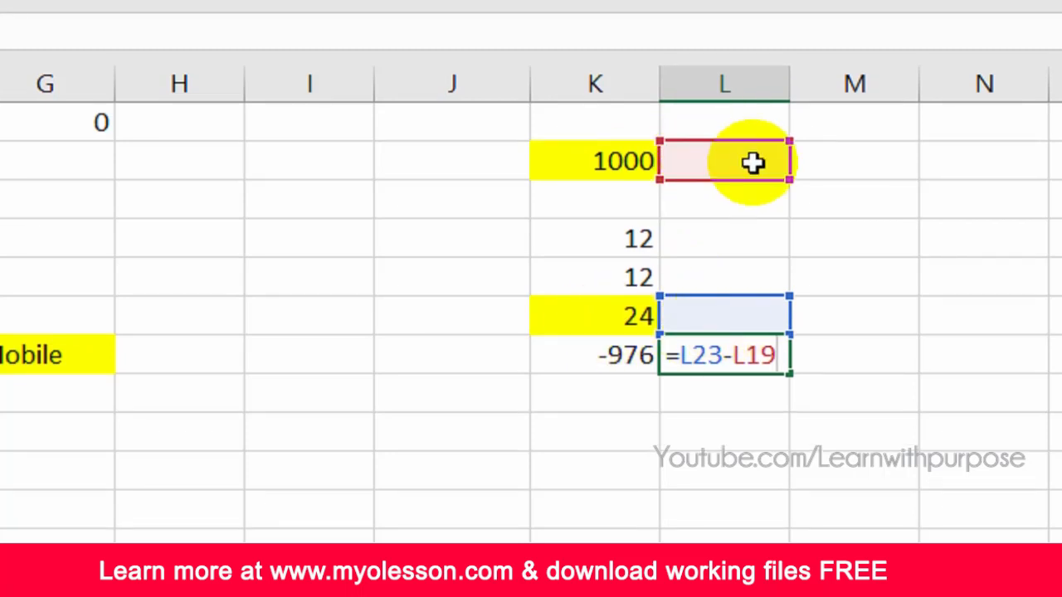
key(Return)
key(Up)
- Make both cell references in K24's subtraction formula absolute, giving =$K$23-$K$19
key(Left)
key(Up)
key(Down)
key(F2)
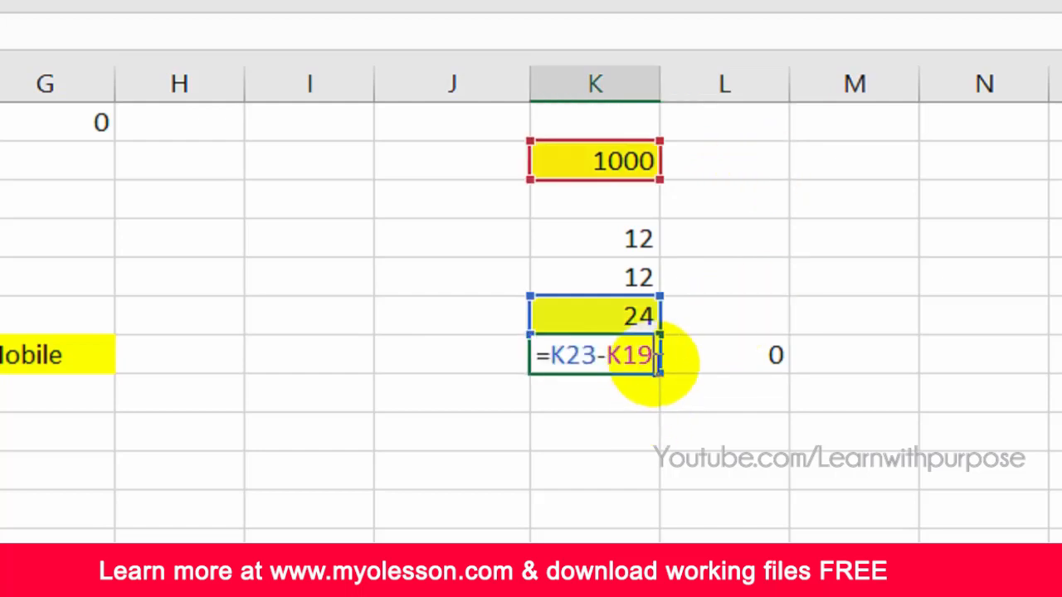
key(F4)
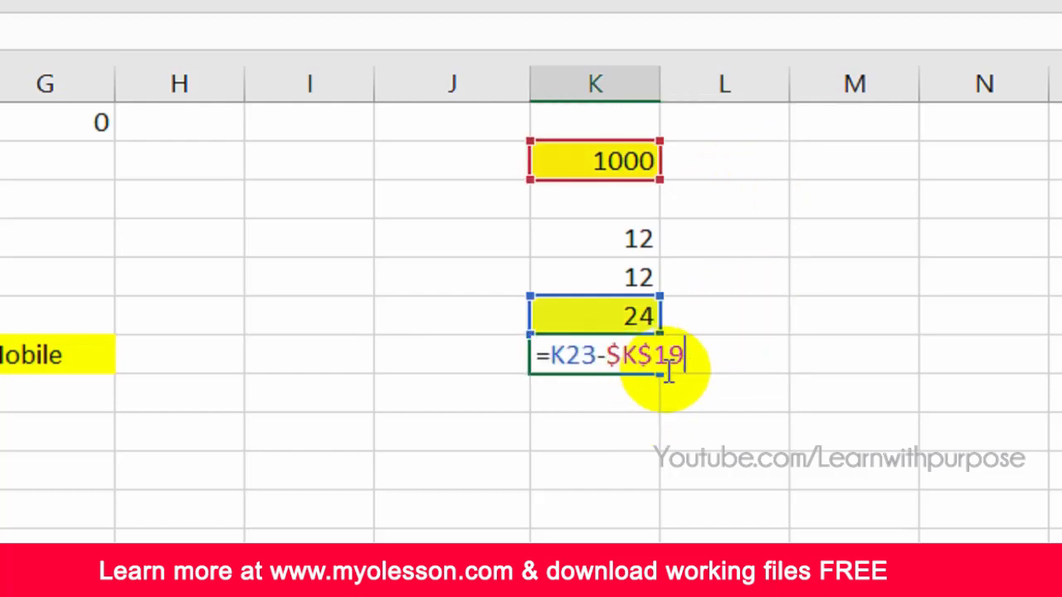
click(595, 357)
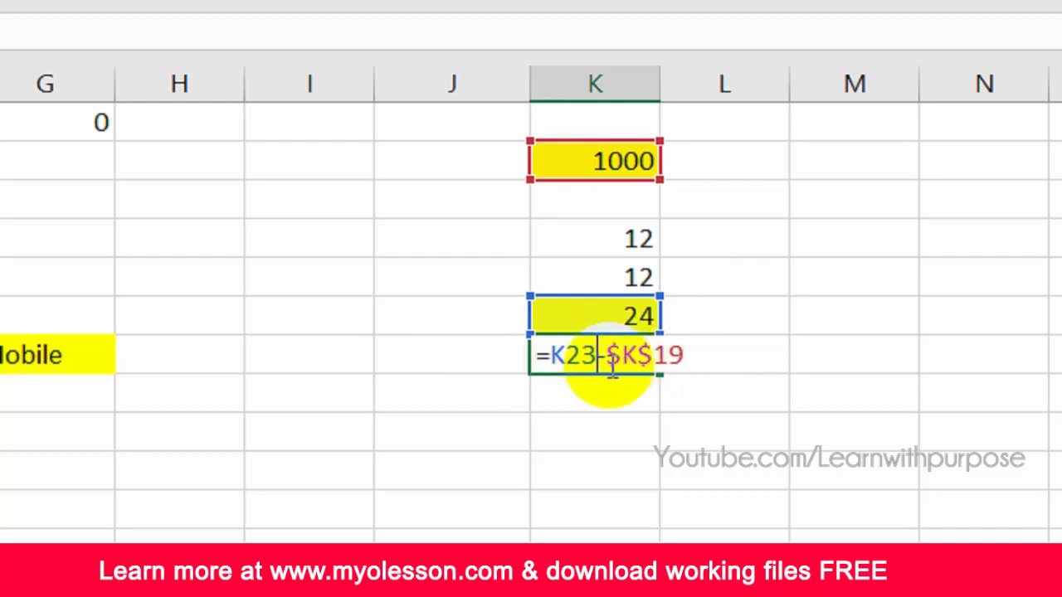
key(F4)
key(Return)
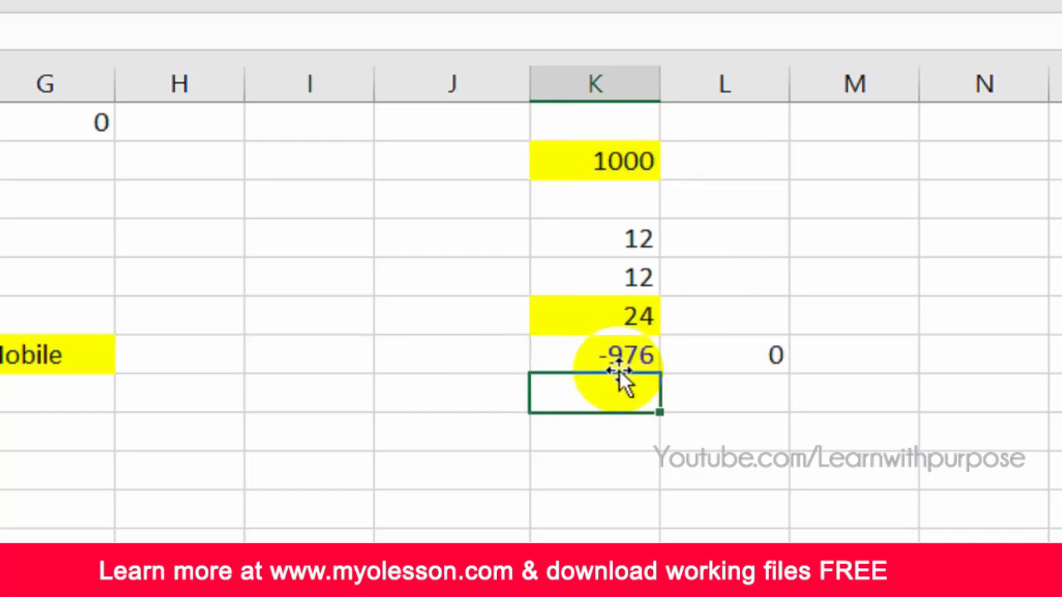
- Copy the absolute-reference formula from K24 over L24 and check which cells the copy refers to
click(619, 371)
key(ctrl+c)
key(Right)
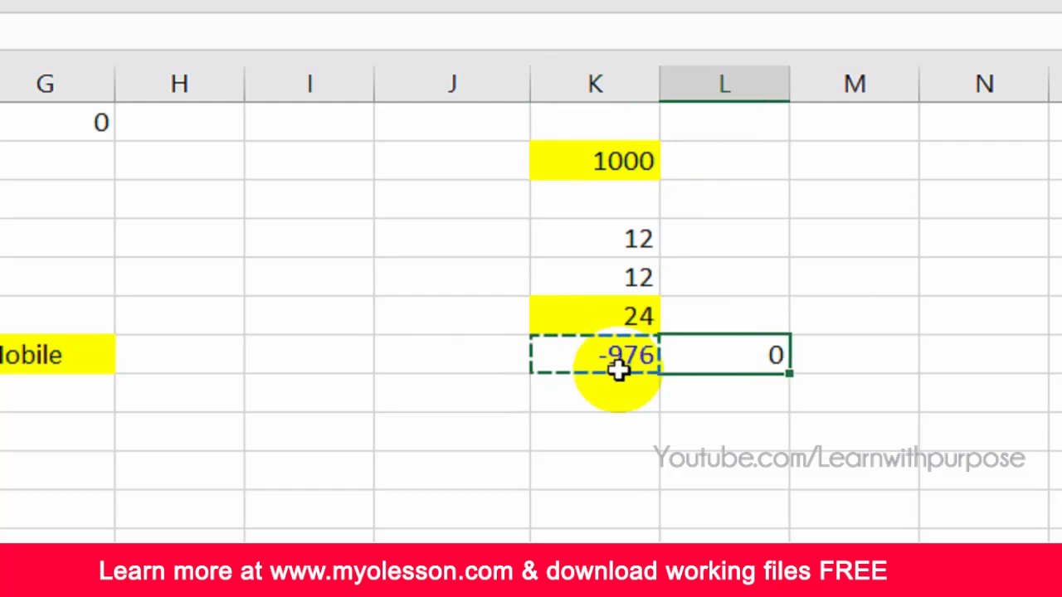
key(Return)
key(F2)
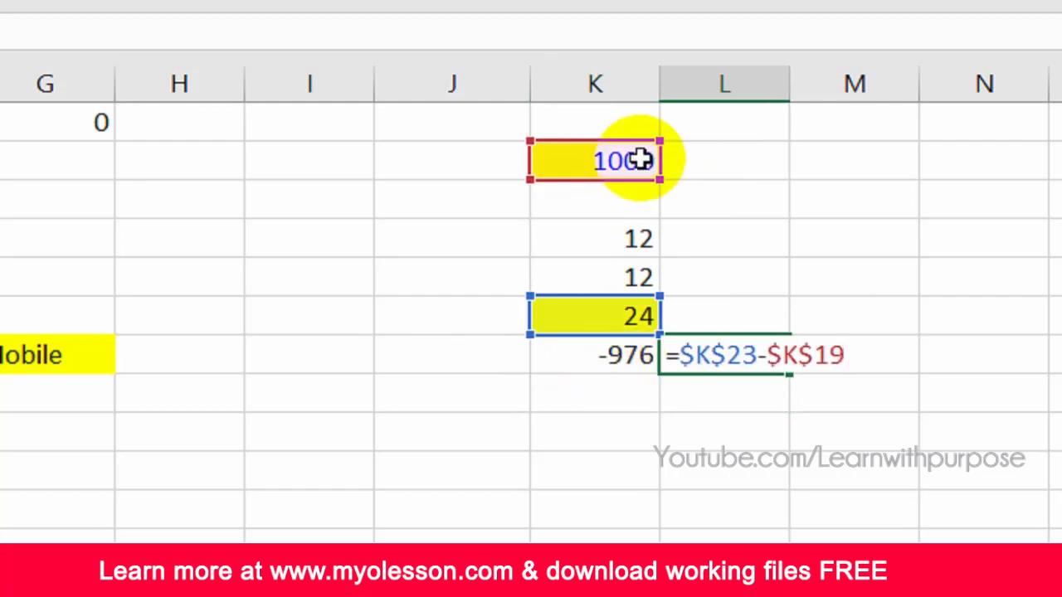
key(Return)
- Copy the formula from L24 into M30 and inspect the cells it refers to
key(Up)
key(ctrl+c)
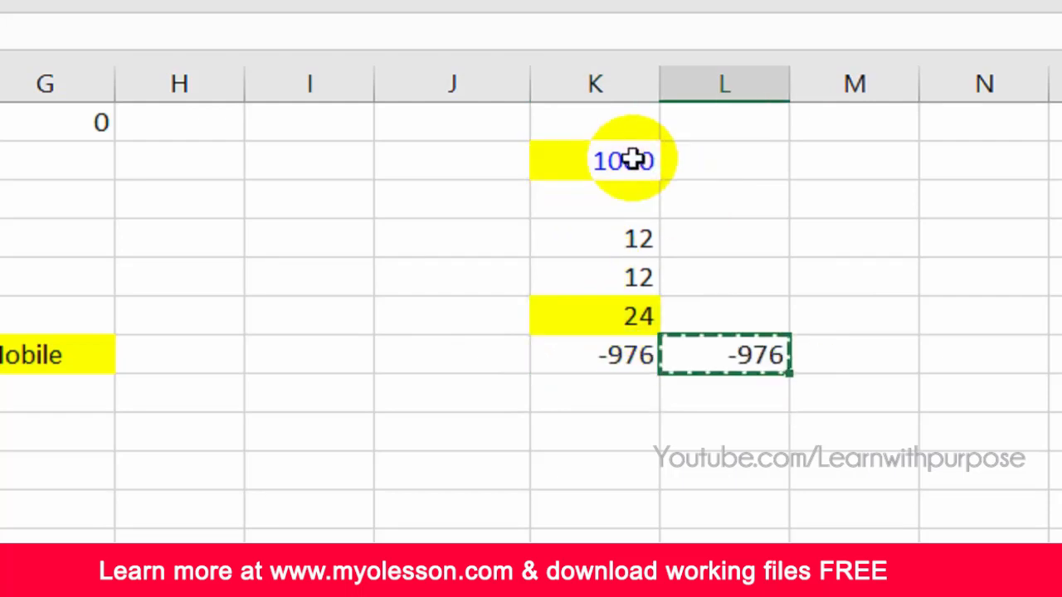
scroll(829, 457, down, 1)
click(786, 415)
key(Return)
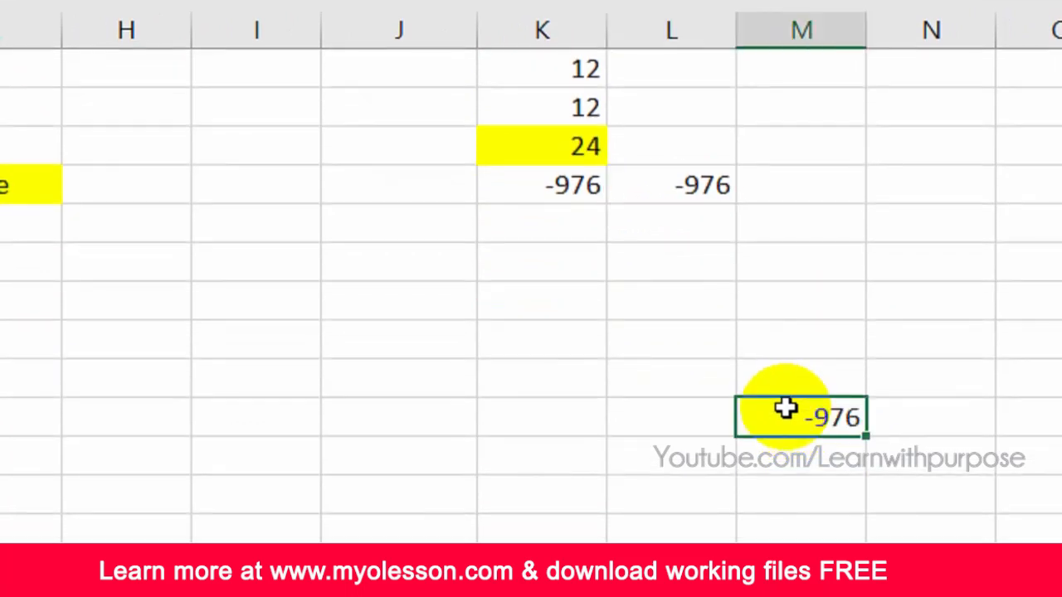
key(F2)
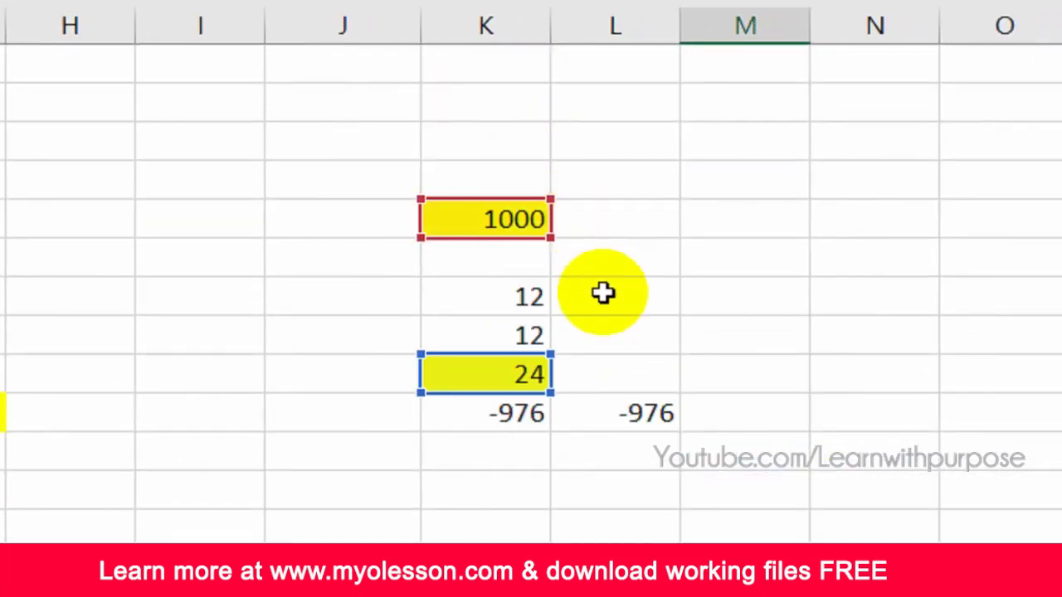
scroll(606, 293, down, 1)
key(ctrl+Return)
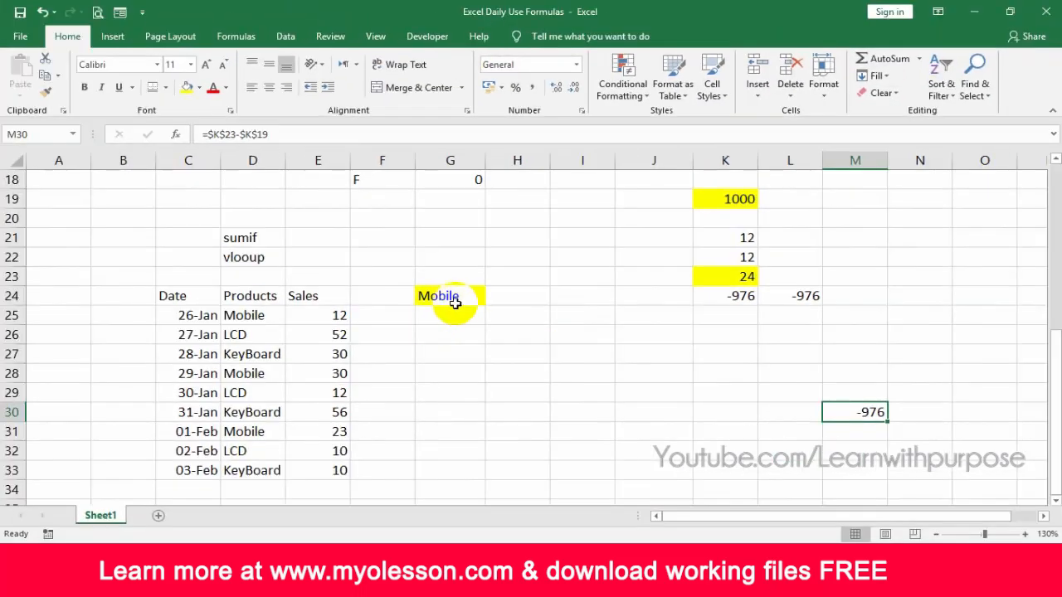
- Enter =SUMIF($D$24:$E$33,G24,E24:E33) in H24 to total the sales of the product named in G24
click(450, 298)
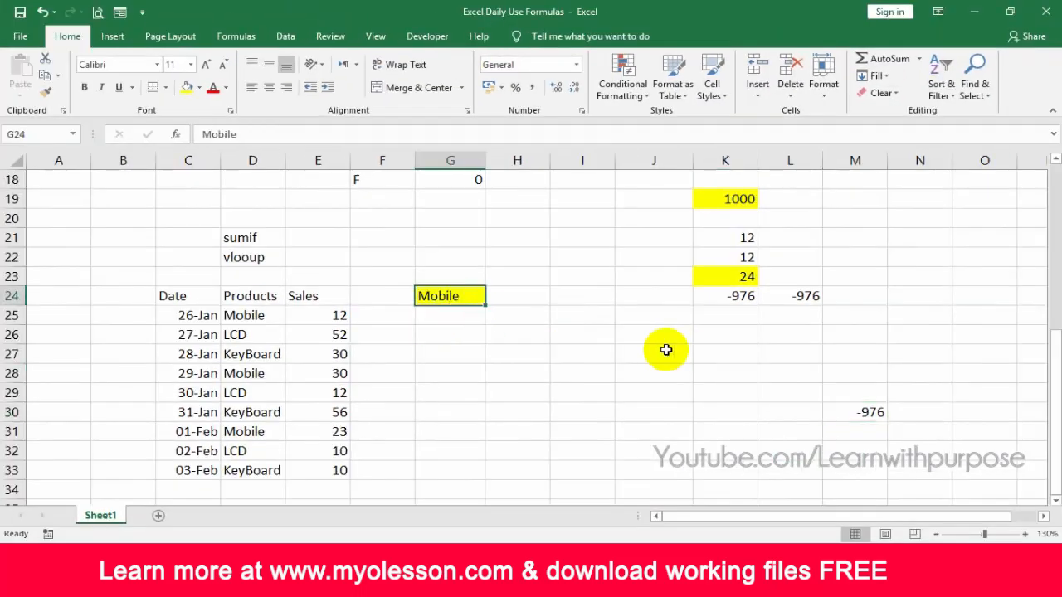
key(Right)
text(=SUMIF()
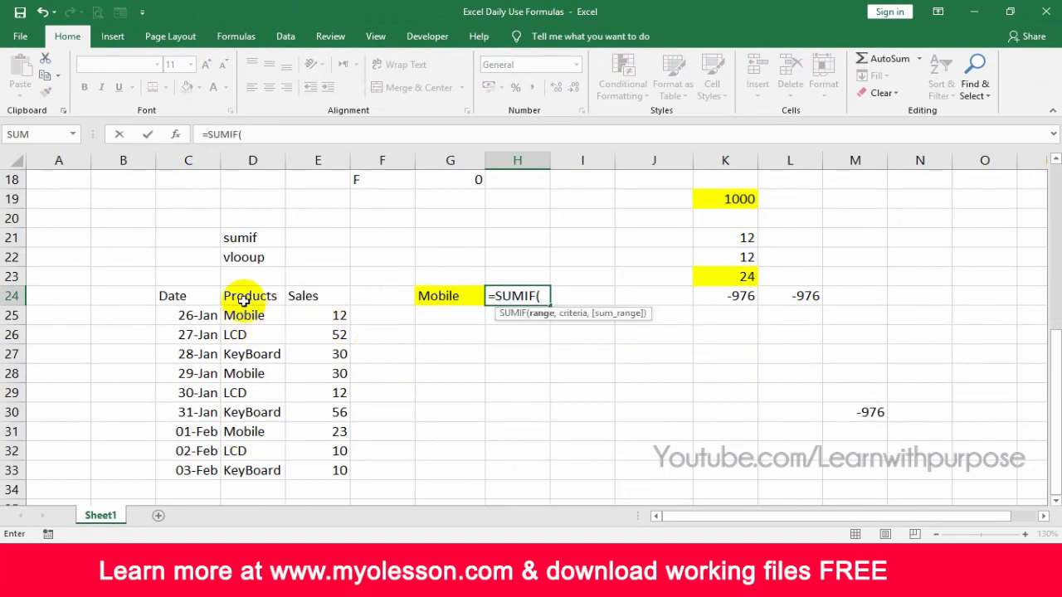
drag(242, 297, 339, 467)
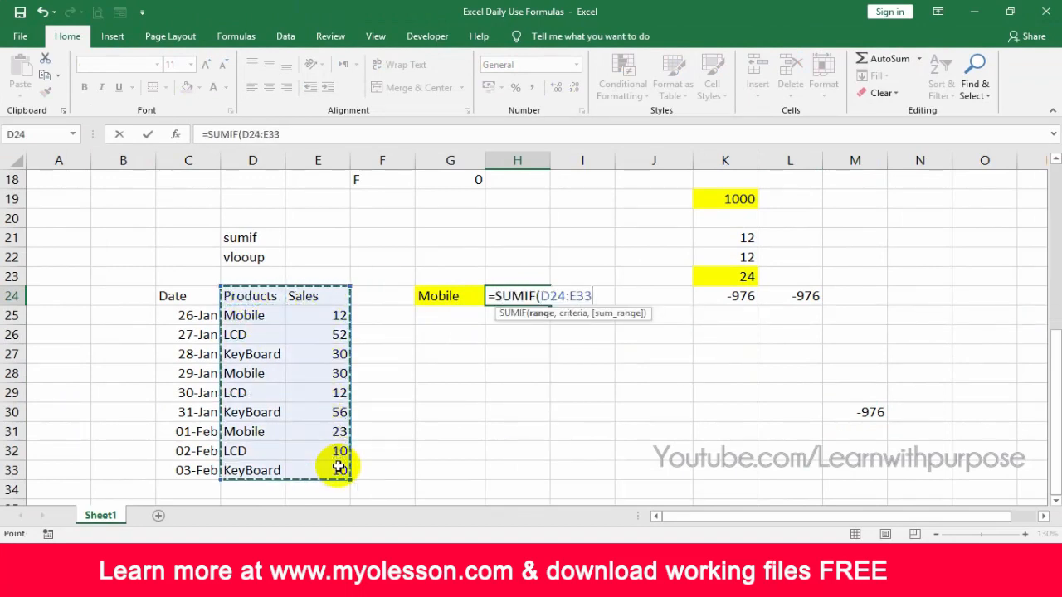
key(F4)
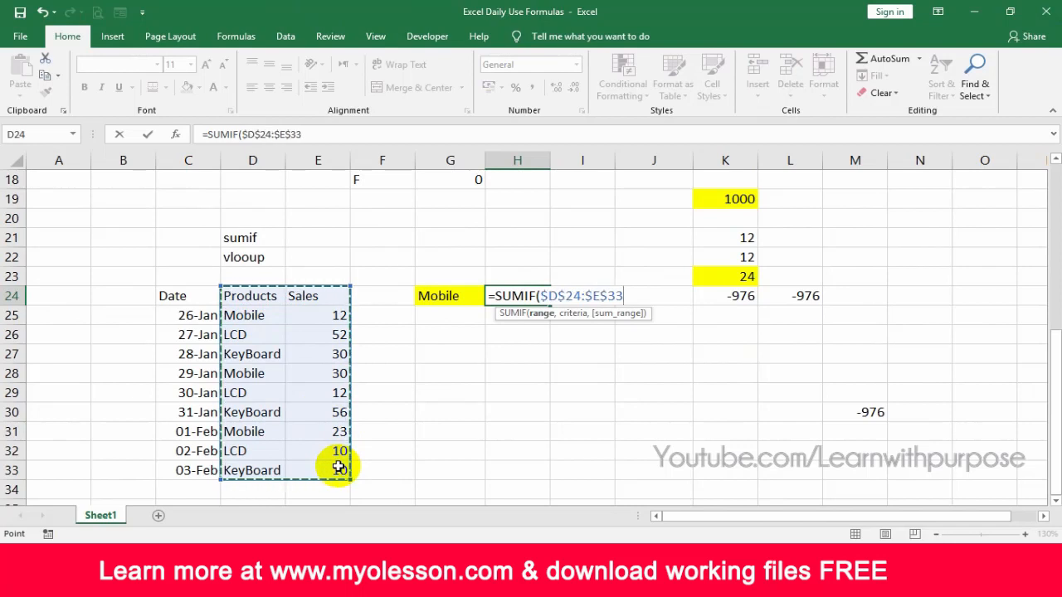
text(,)
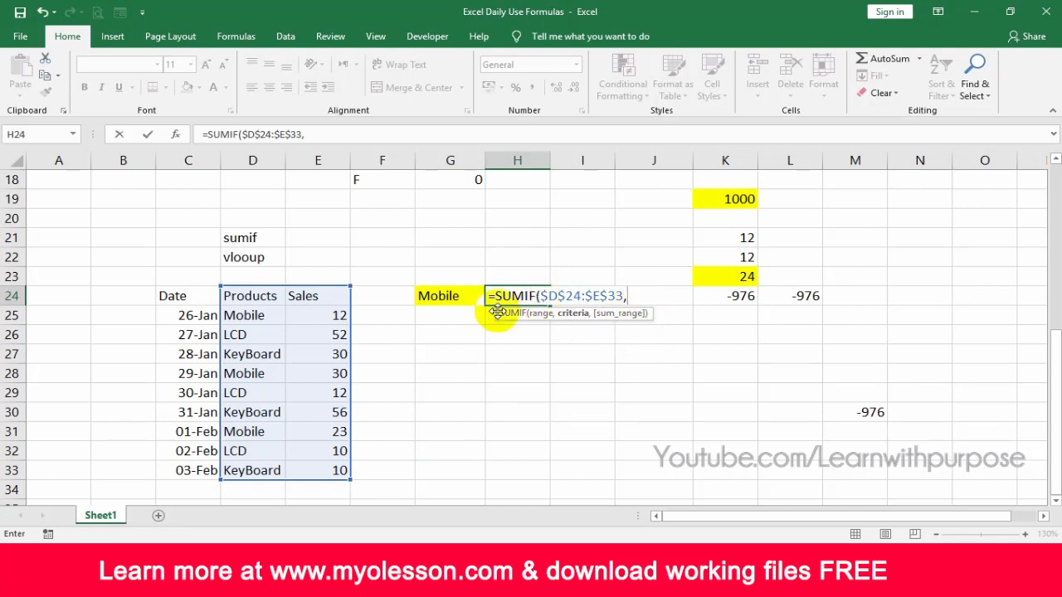
click(453, 297)
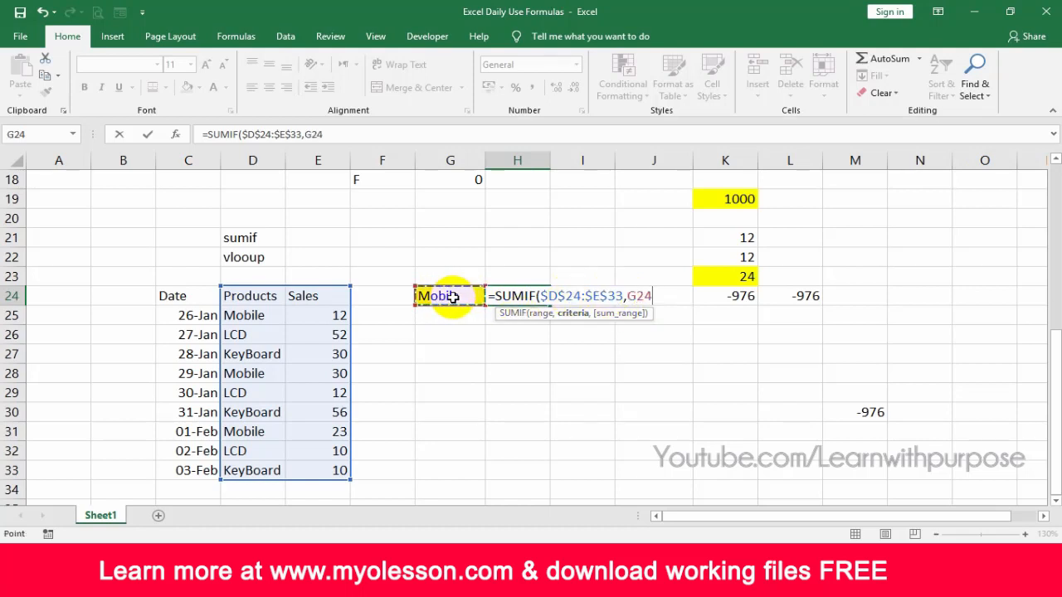
text(,)
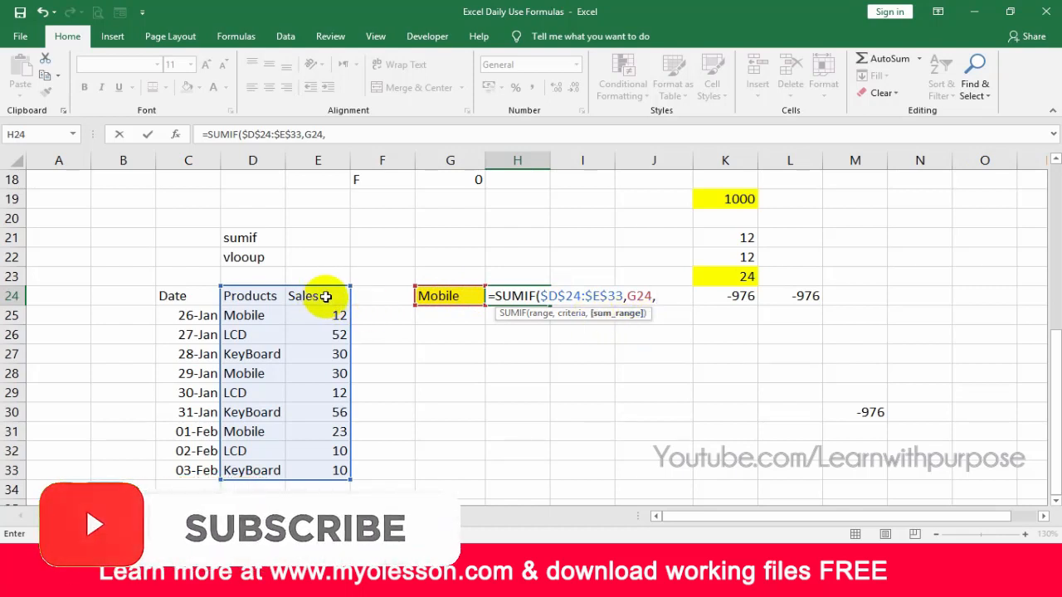
drag(326, 297, 334, 472)
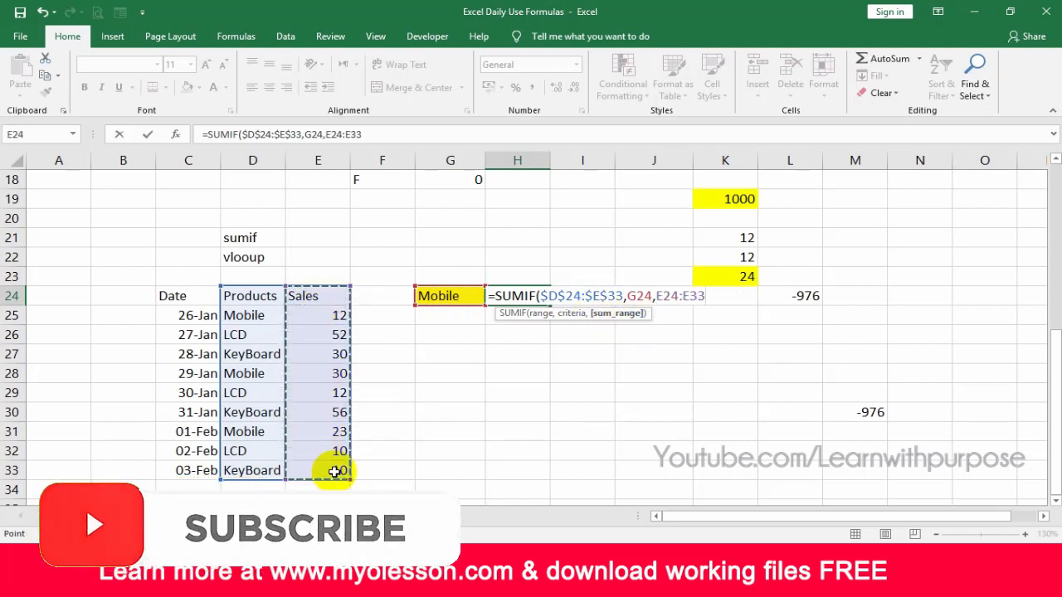
key(ctrl+Return)
- Check the SUMIF total by selecting the three Mobile sales in E25, E28 and E31 together
key(Left)
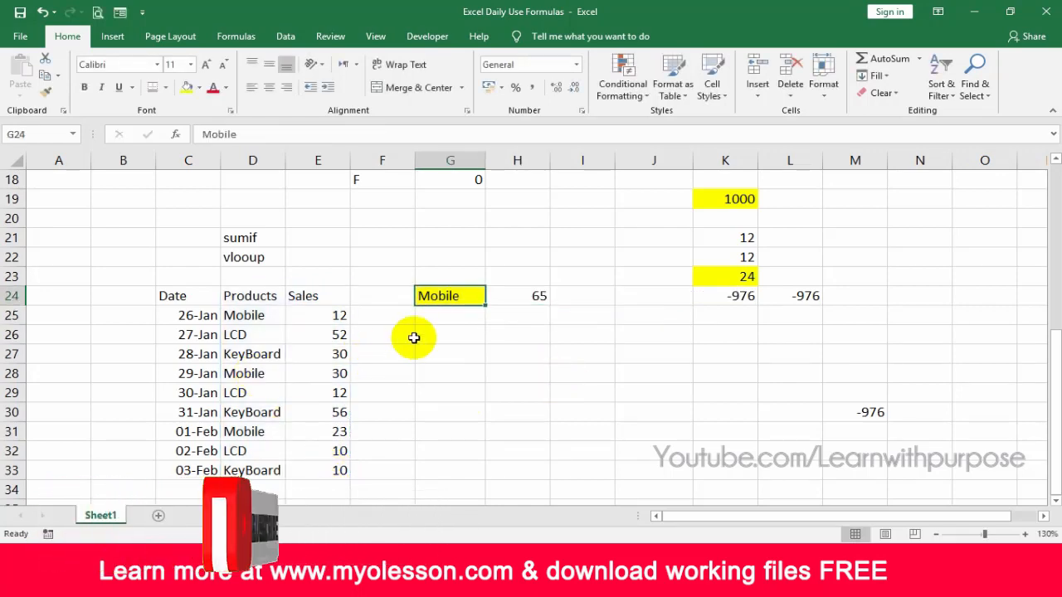
click(337, 314)
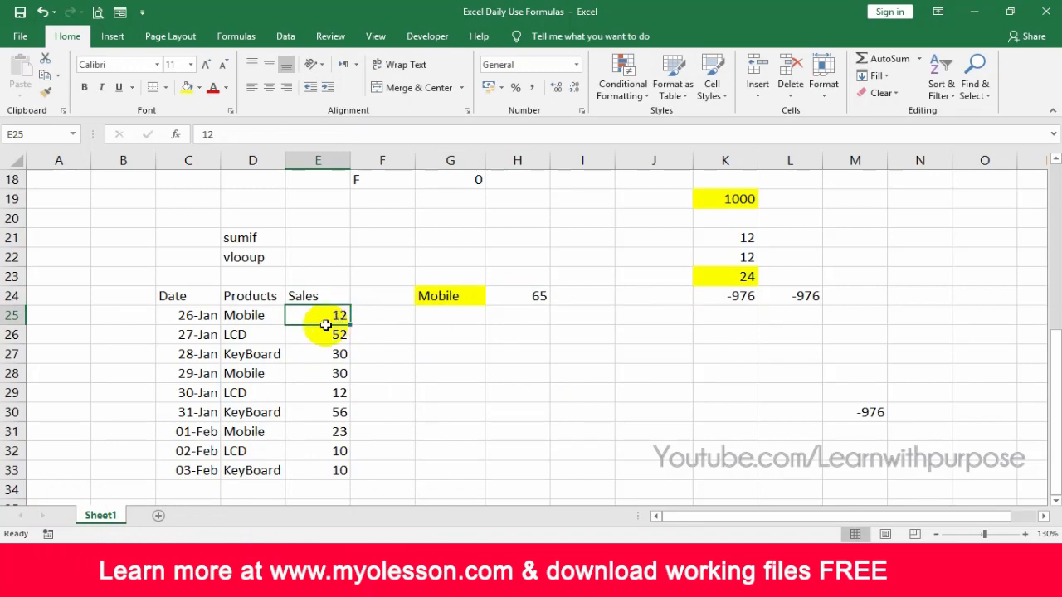
ctrl+click(319, 374)
ctrl+click(331, 429)
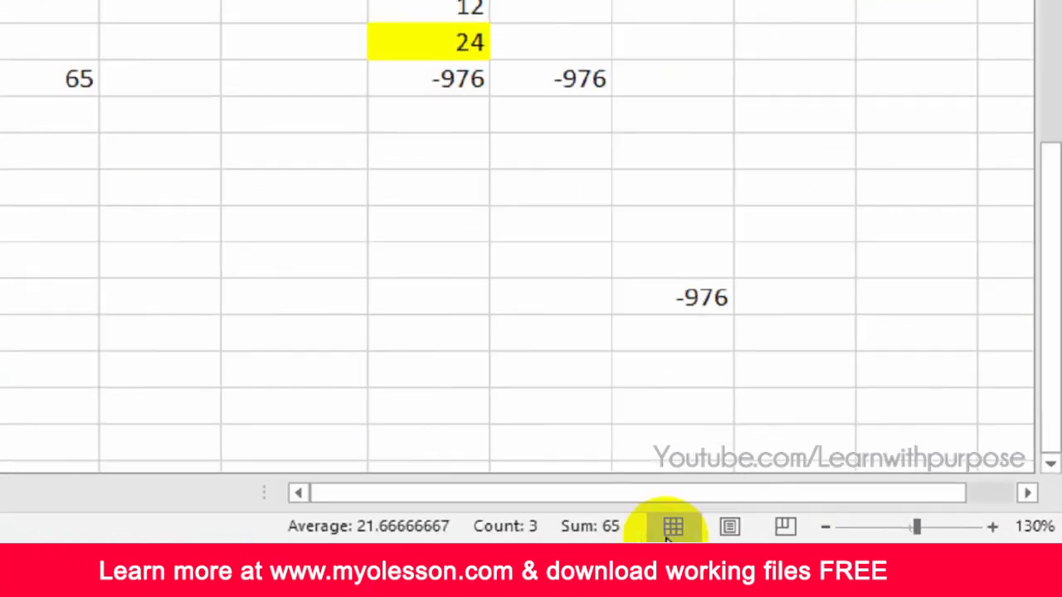
click(517, 298)
- Change the SUMIF criterion in G24 to LCD
click(133, 130)
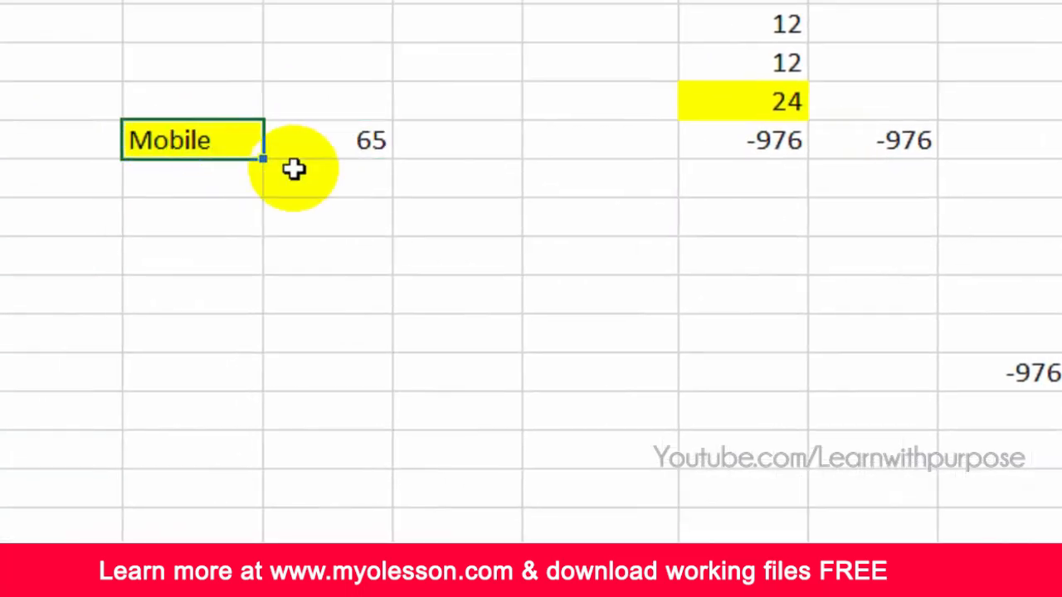
text(LCD)
key(Return)
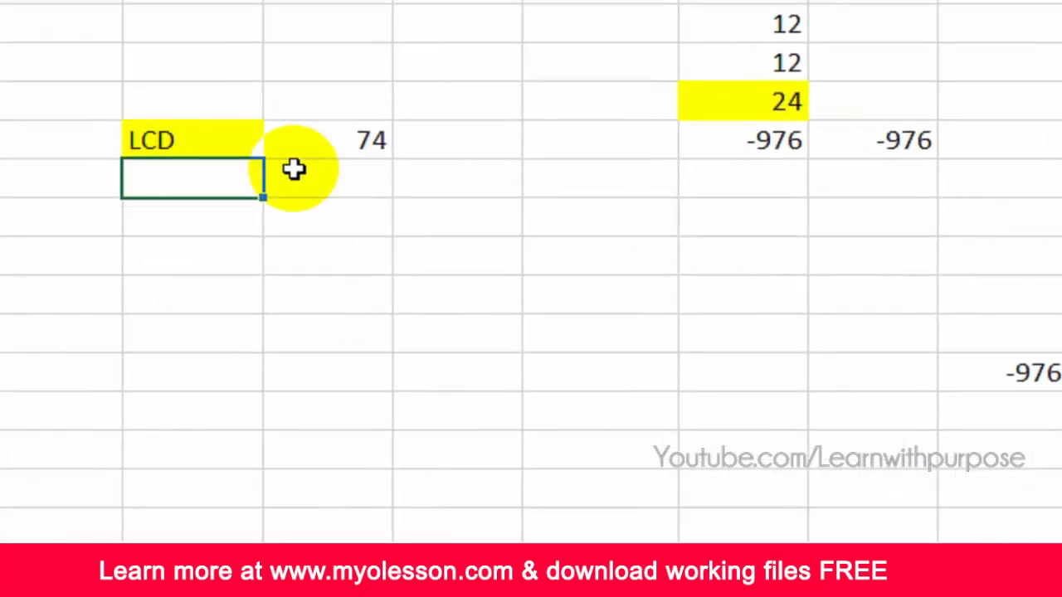
key(Up)
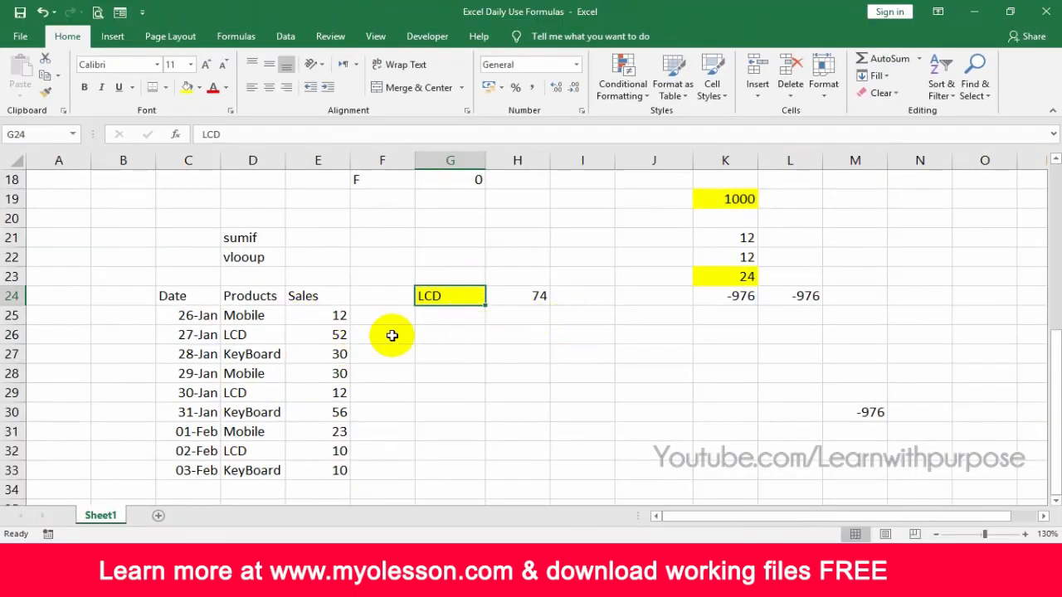
- Rename the products in D25 and D26 to Mobile1 and LCD1
click(253, 259)
click(336, 297)
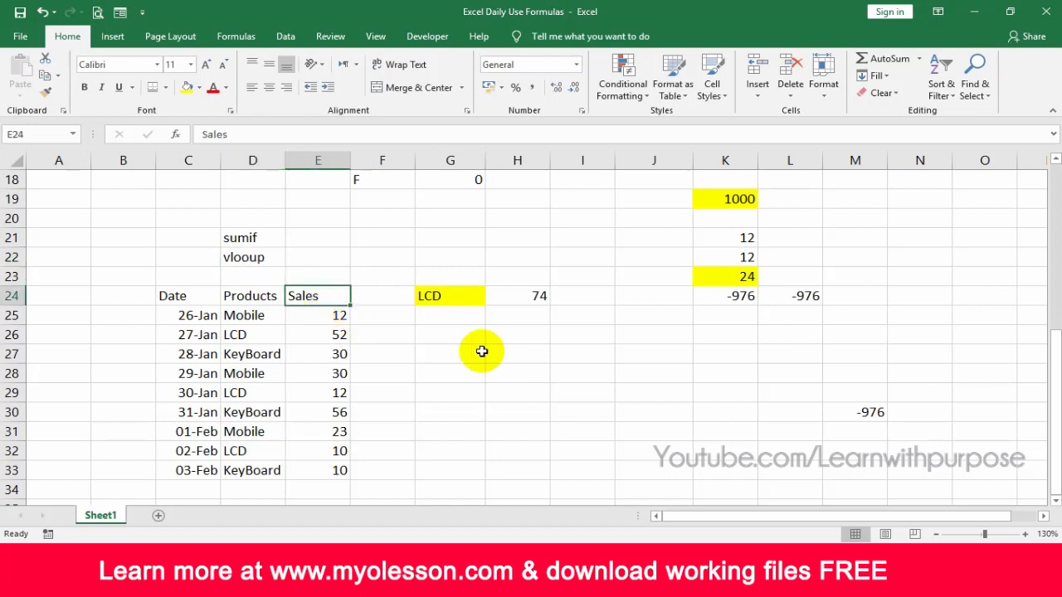
click(264, 315)
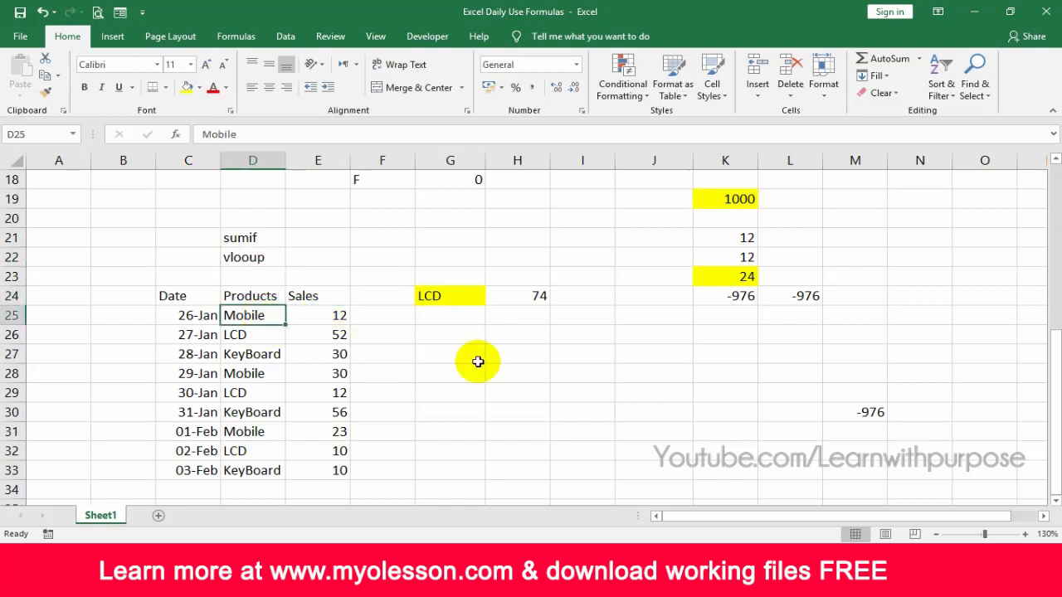
key(F2)
text(1)
key(Return)
key(F2)
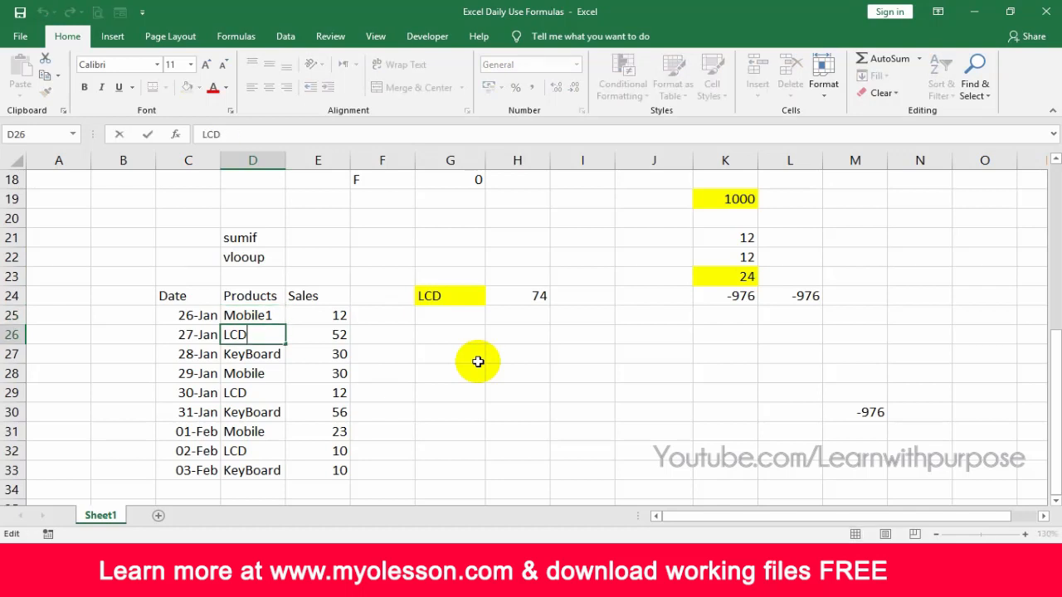
text(1)
key(Return)
- Rename the product in D27 to KeyBoard1 and autofit the width of column D
key(F2)
text(1)
key(Return)
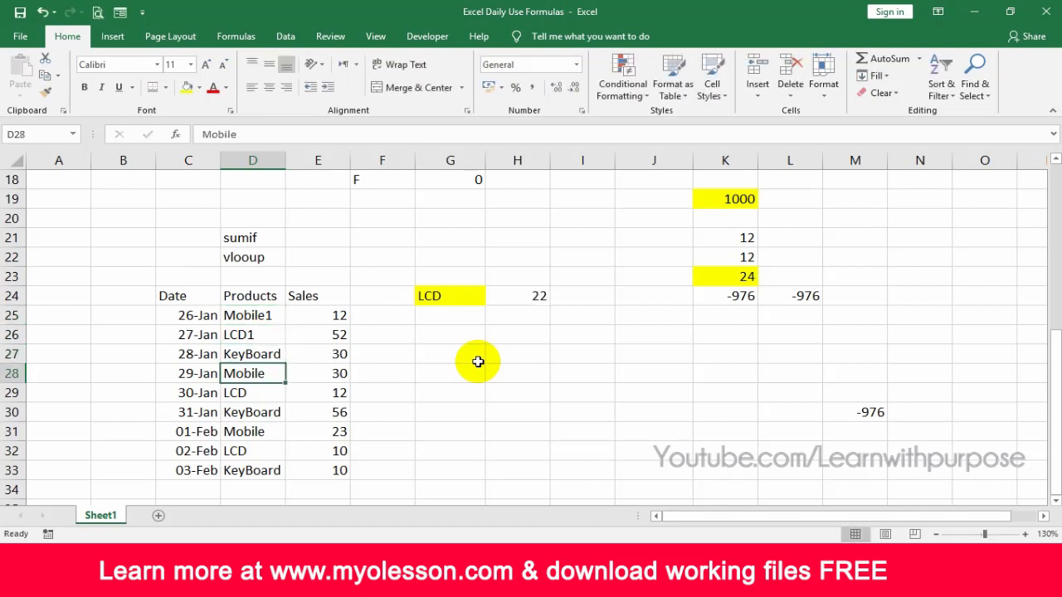
key(ctrl+z)
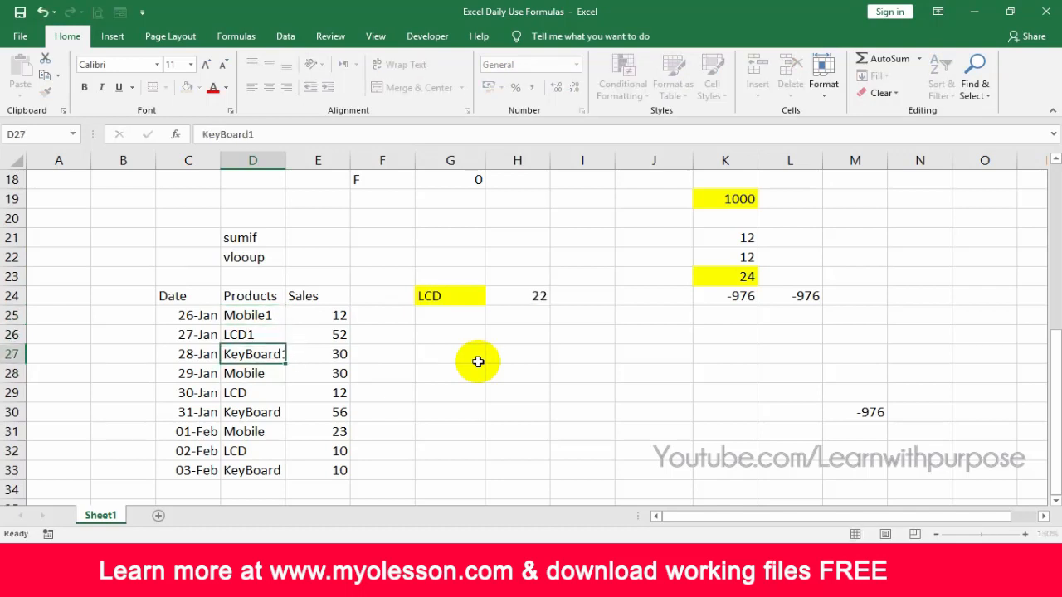
key(Return)
double_click(285, 160)
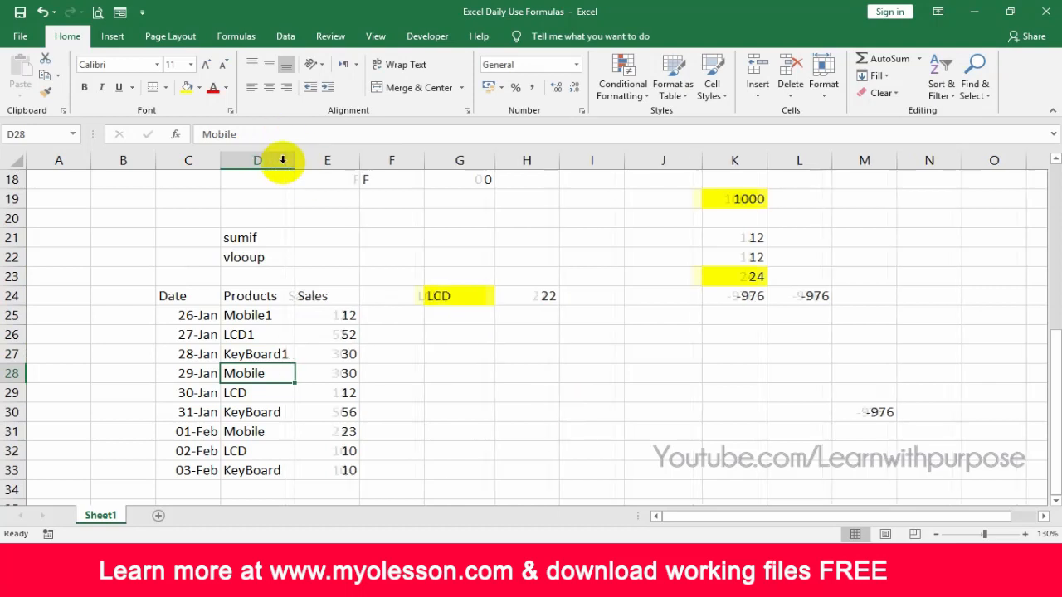
- Clear the dates, products and sales in the table rows below 28-Jan (C28:E33)
key(shift+Down)
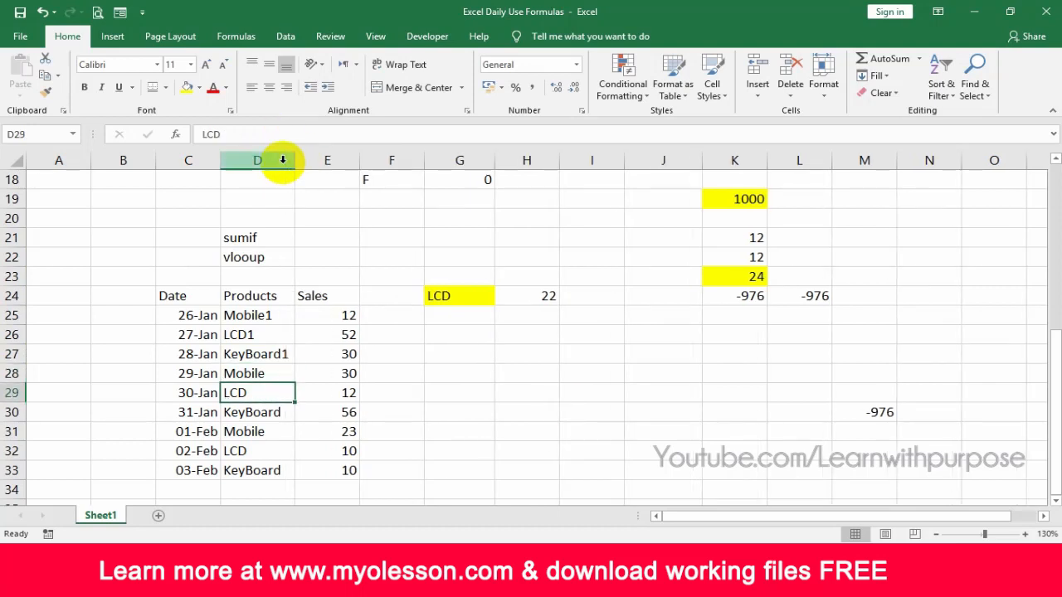
key(ctrl+shift+Down)
key(Delete)
key(Left)
key(shift+Right)
key(shift+Right)
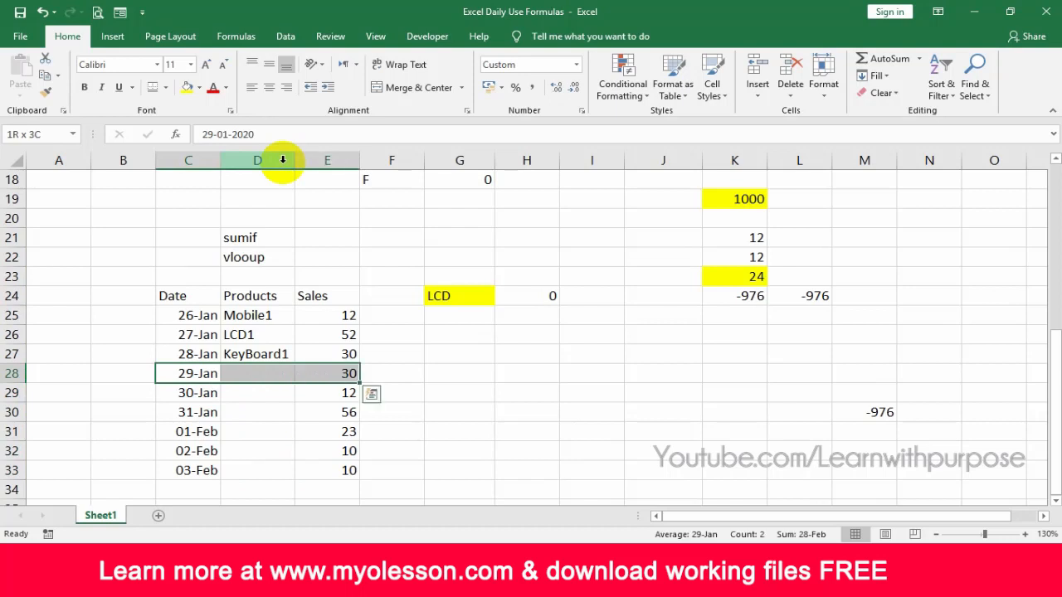
key(ctrl+shift+Down)
key(Delete)
- Copy the three product names in D25:D27 into the cells directly below, starting at D28
key(Up)
key(Up)
key(Up)
key(Right)
key(shift+Down)
key(shift+Down)
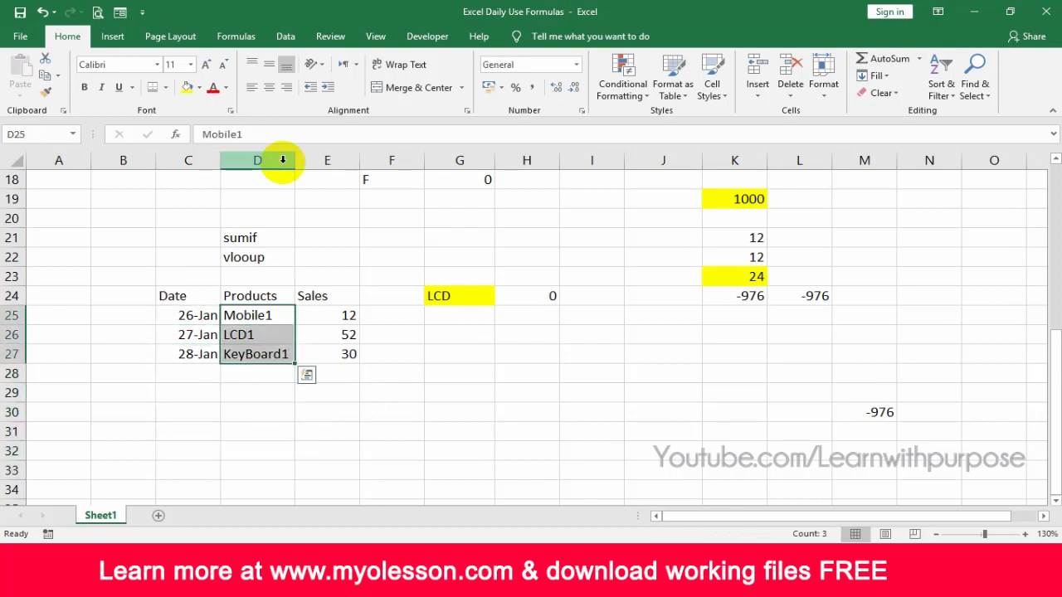
key(ctrl+c)
key(Down)
key(Down)
key(Down)
key(Return)
- Rename the copied products in D28, D29 and D30 to Mobile2, LCD2 and KeyBoard2
key(Down)
key(Up)
key(F2)
key(BackSpace)
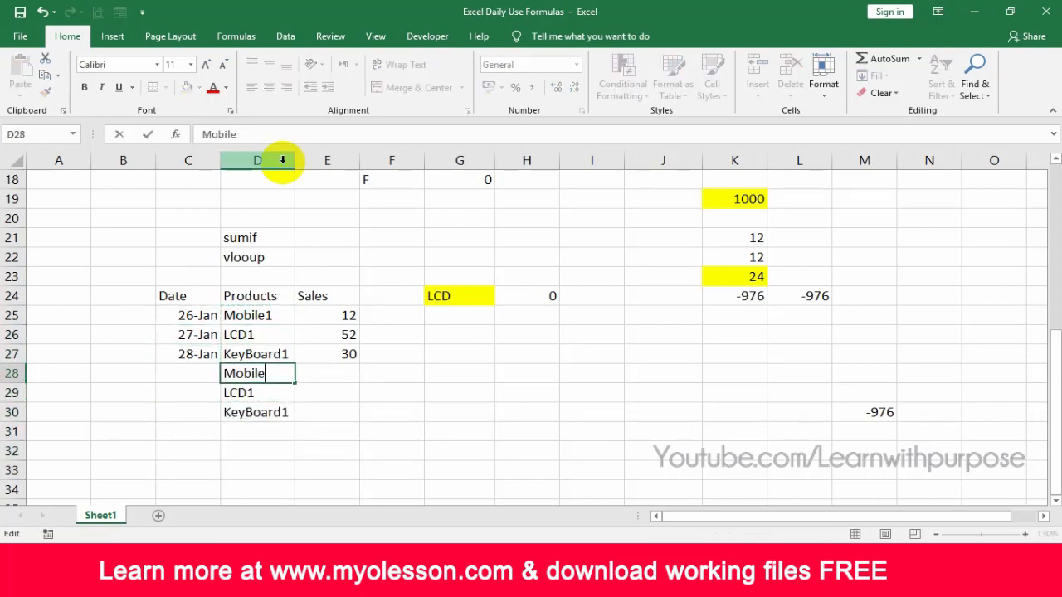
text(2)
key(Return)
key(F2)
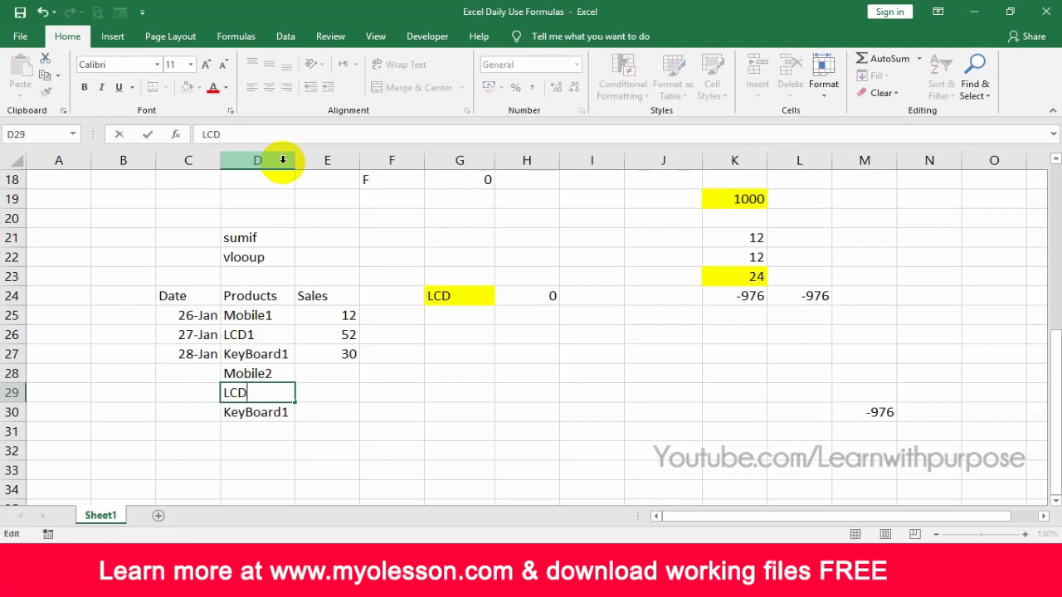
key(Down)
key(F2)
key(BackSpace)
key(ctrl+Return)
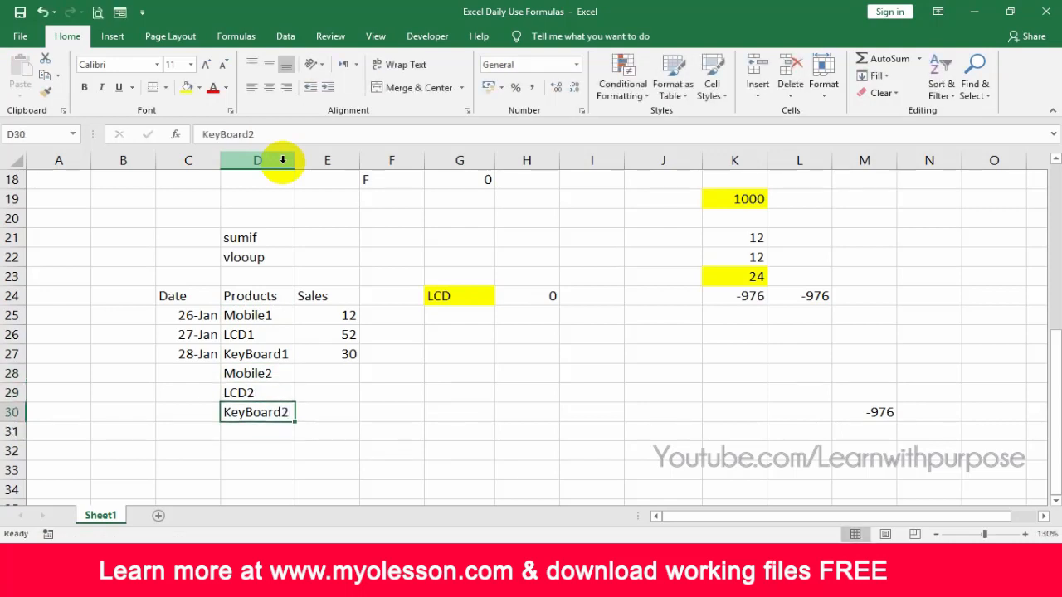
- Change the Sales header in E24 to Mo#
key(Up)
key(Up)
key(Up)
key(Up)
key(Up)
key(Up)
key(Right)
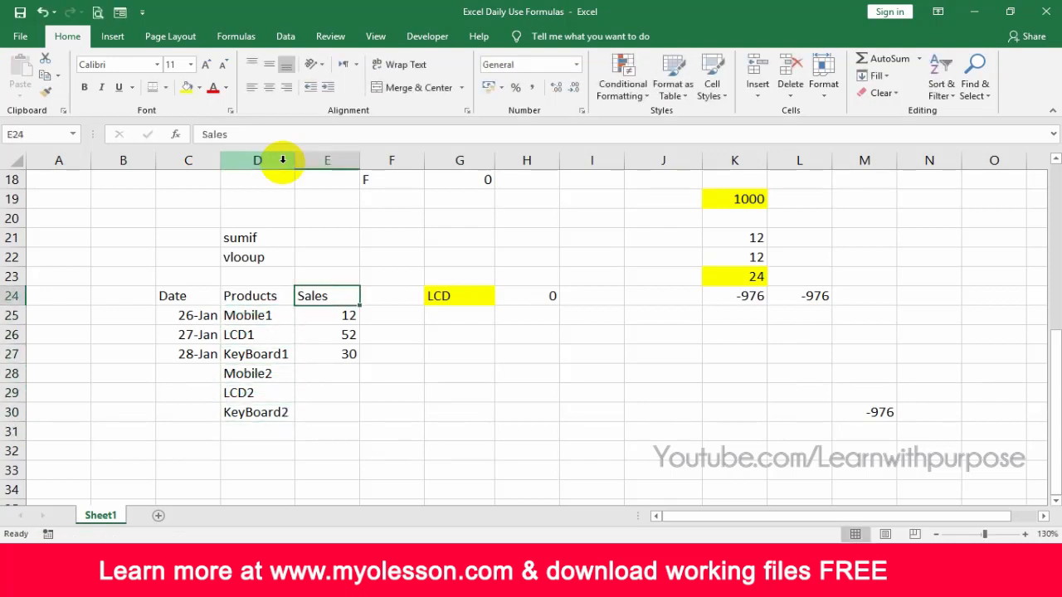
text(Mo)
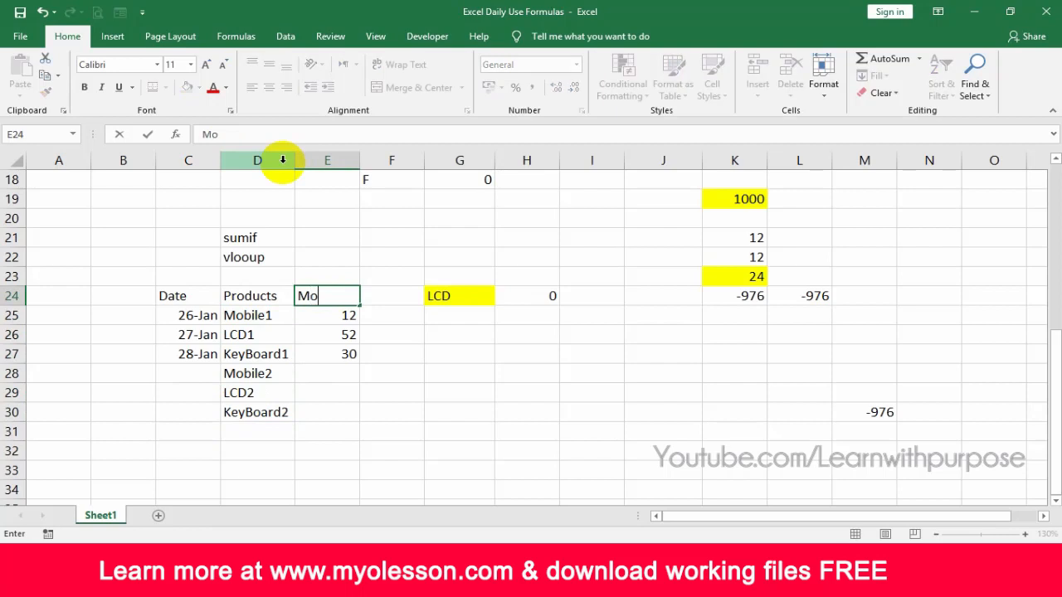
text(#)
key(Return)
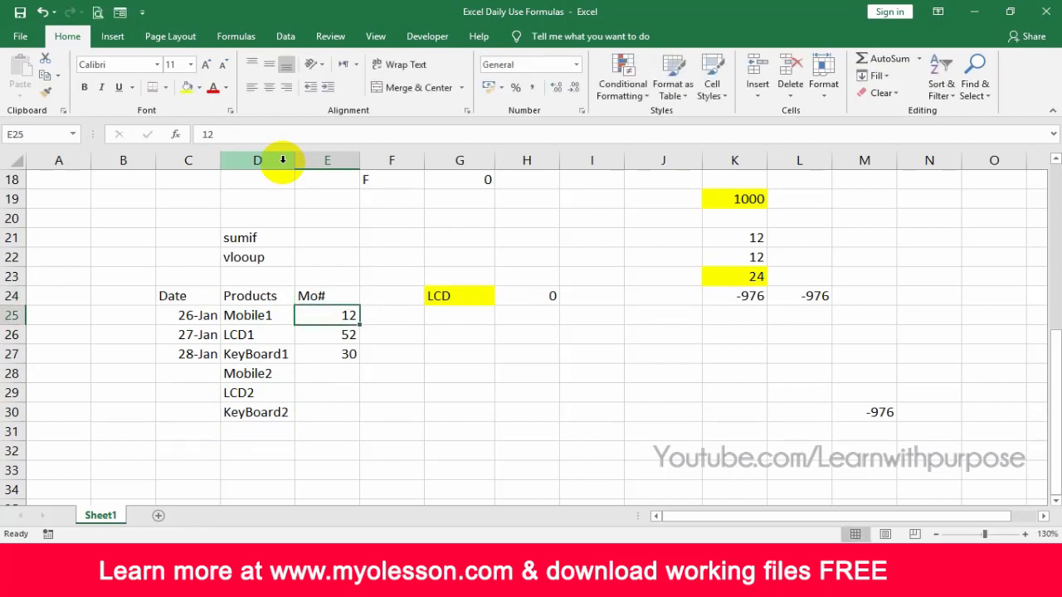
- Enter 1, 2 and 3 in E28:E30 beside Mobile2, LCD2 and KeyBoard2
key(Down)
key(Up)
key(Down)
key(Down)
key(Down)
text(1)
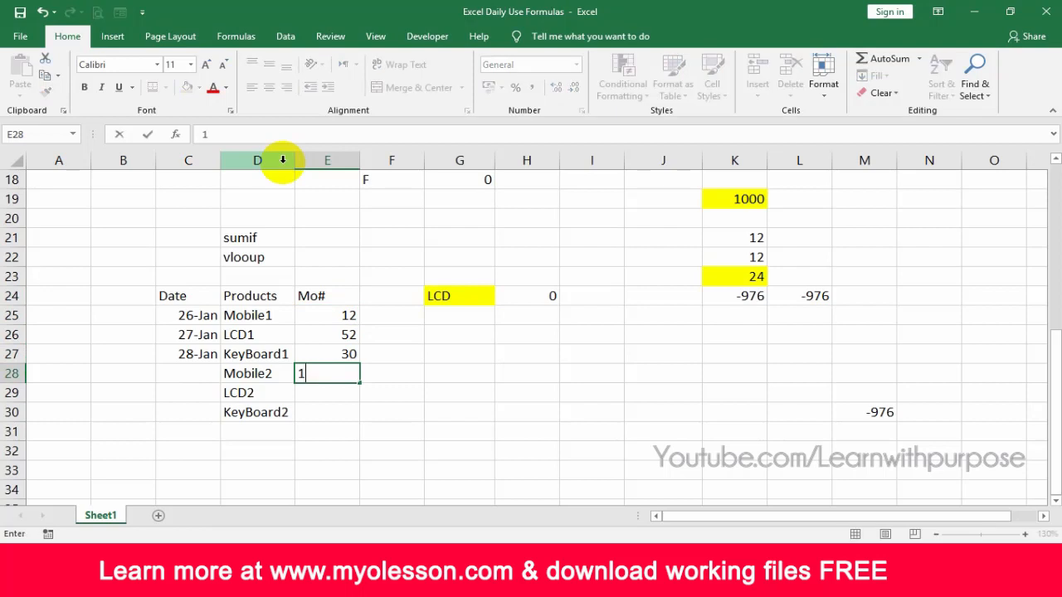
key(Return)
text(2)
key(Return)
text(3)
key(Return)
key(Up)
key(Up)
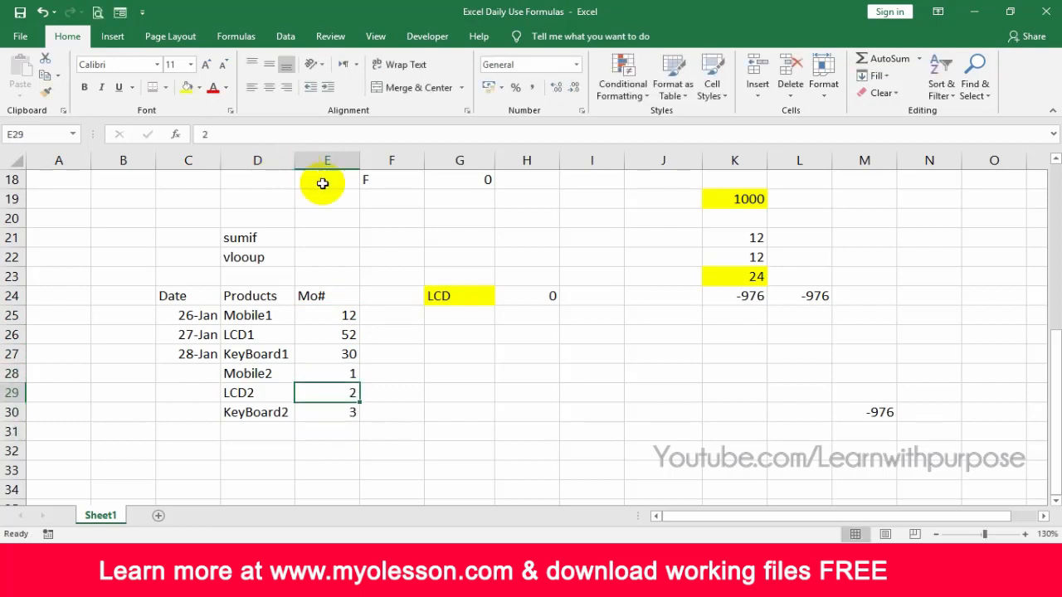
- Rename the header in E24 to Price
click(483, 298)
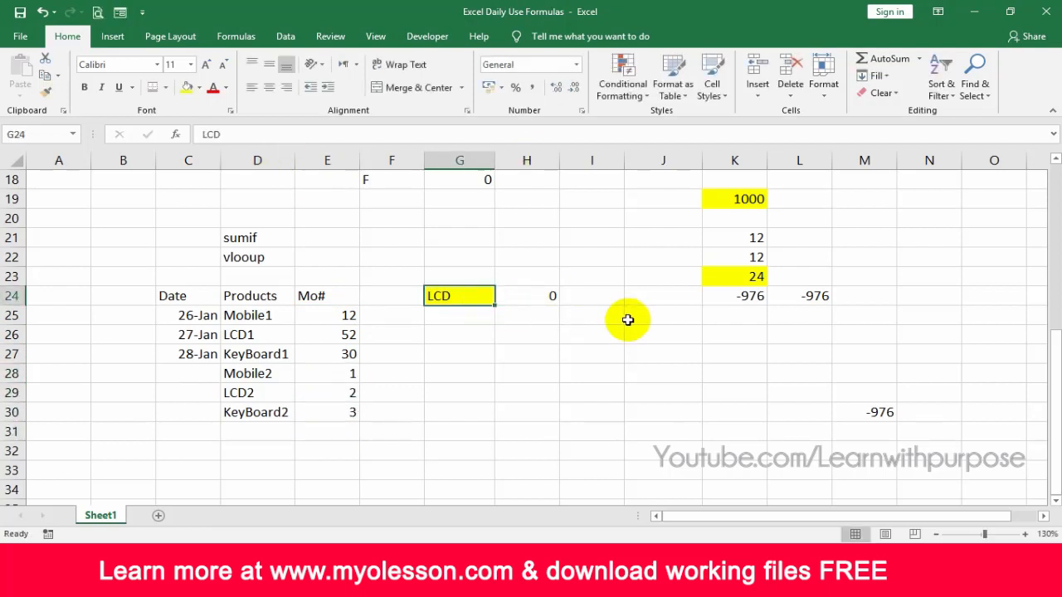
click(275, 317)
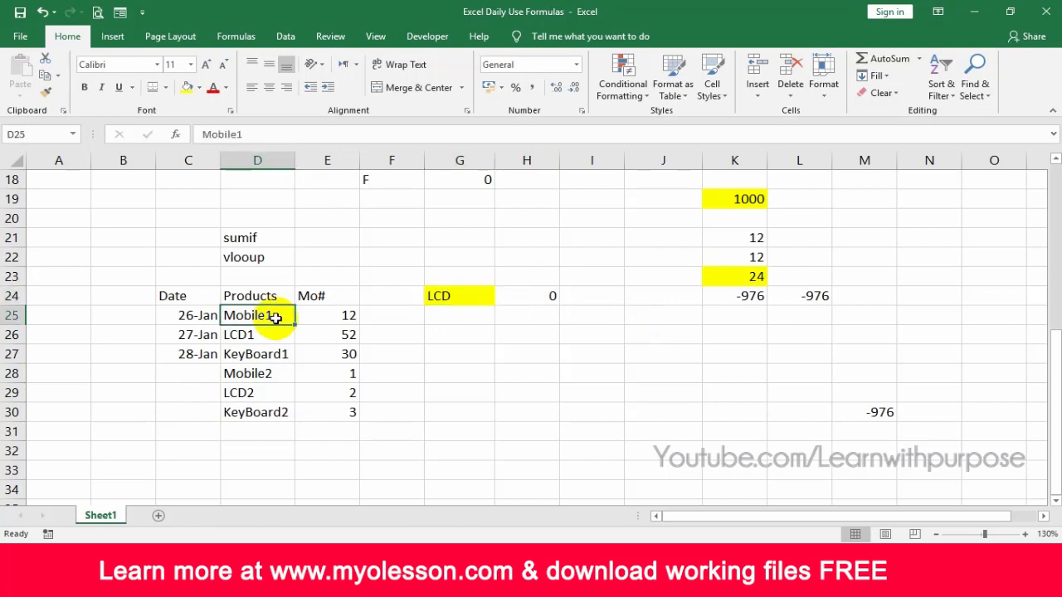
click(335, 316)
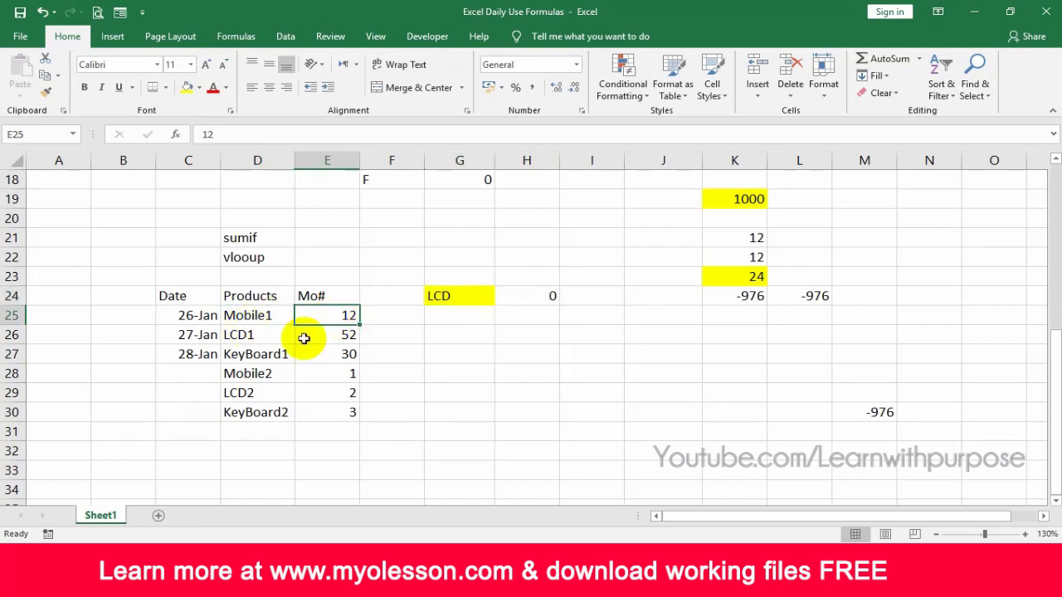
click(326, 297)
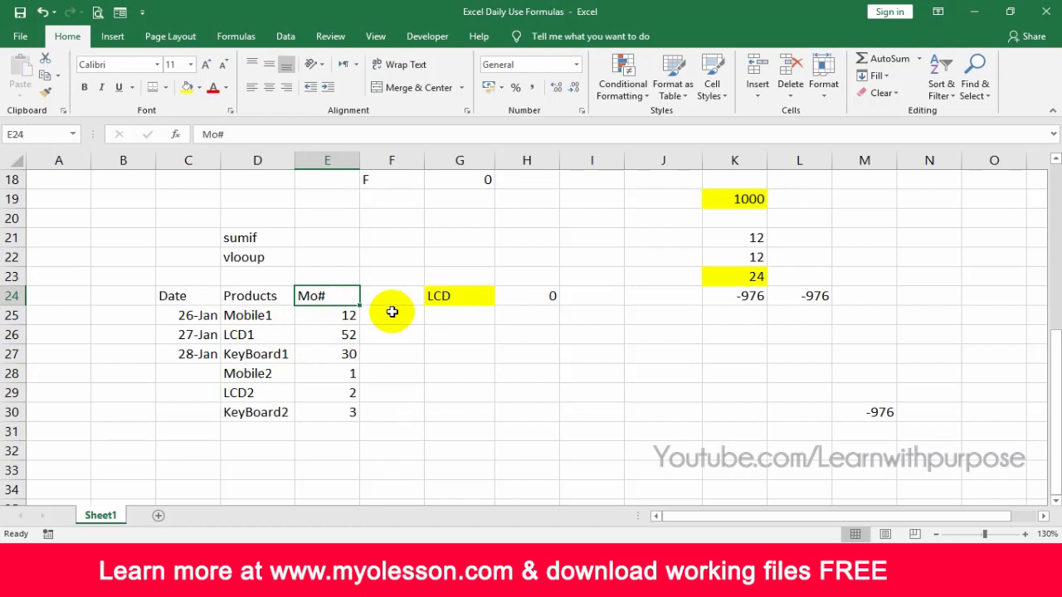
text(Price)
key(Return)
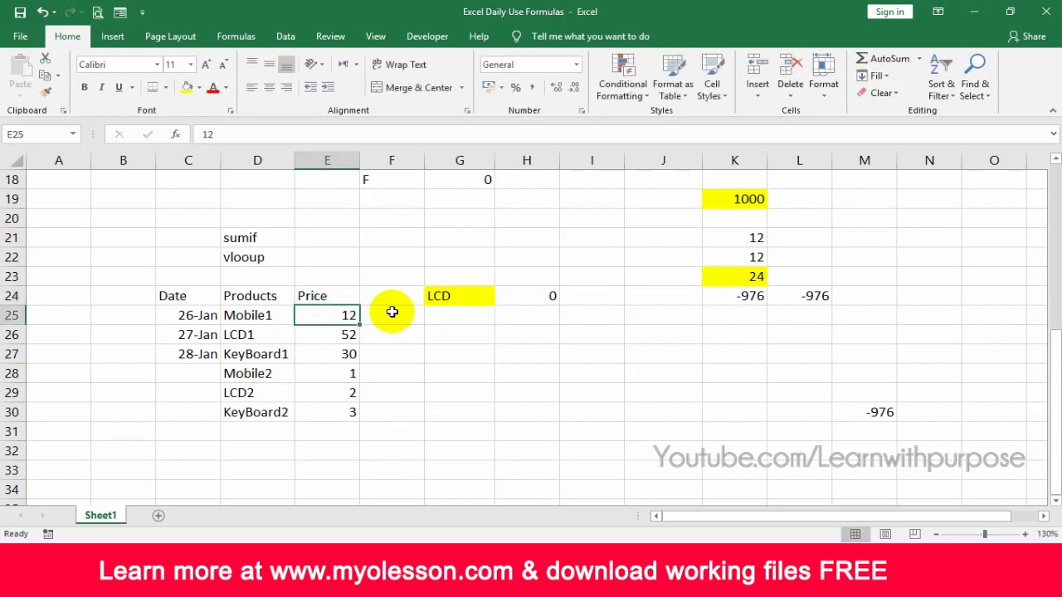
- Set the prices of Mobile2, LCD2 and KeyBoard2 in E28:E30 to 12, 25 and 36
key(Down)
key(Down)
key(Down)
text(12)
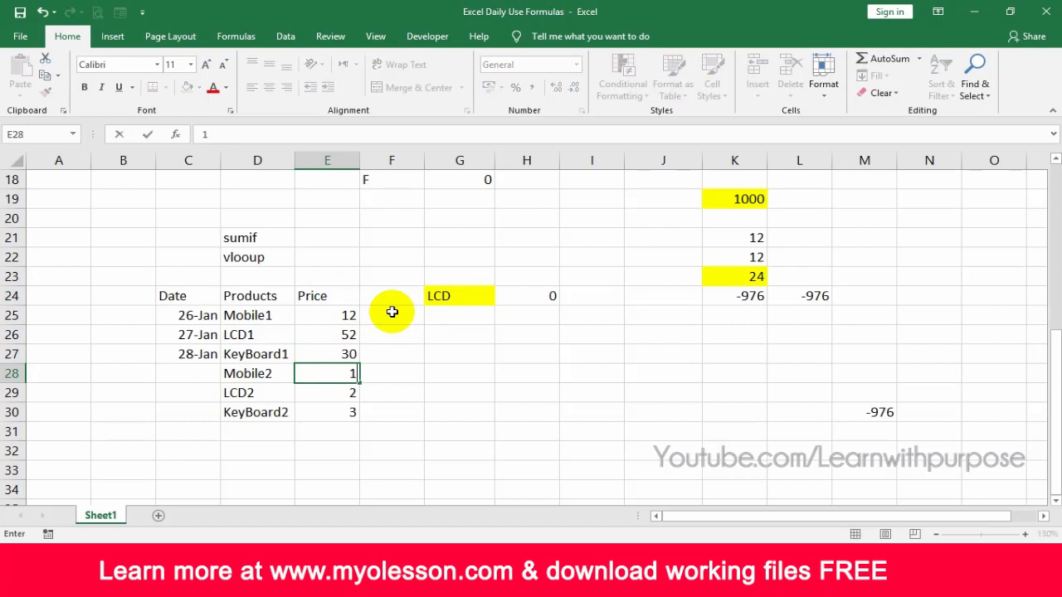
key(Return)
text(25)
key(Return)
text(3)
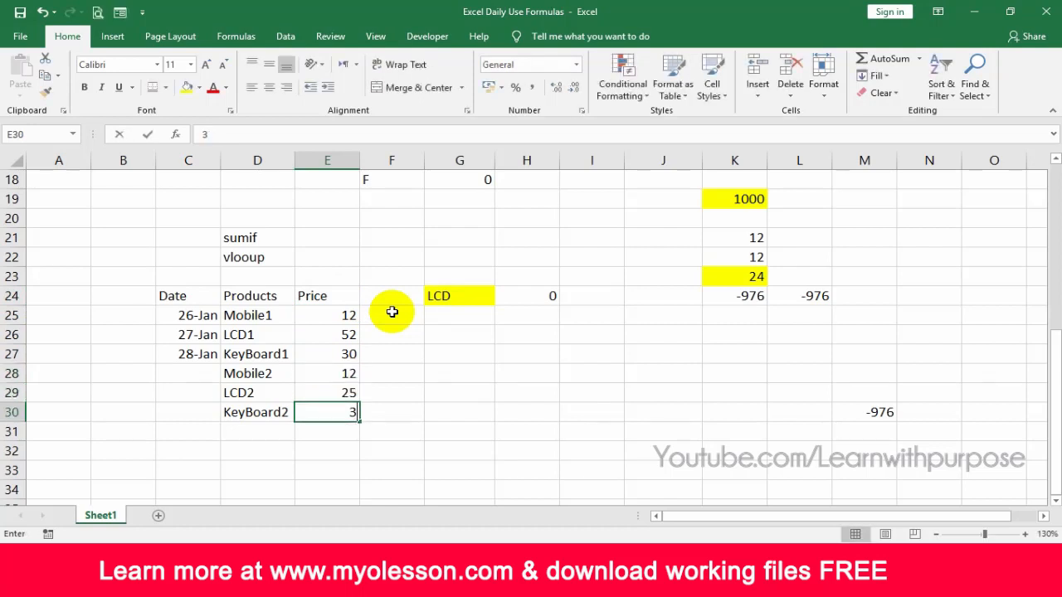
text(6)
key(Return)
key(Up)
key(Up)
key(Up)
key(Up)
key(Up)
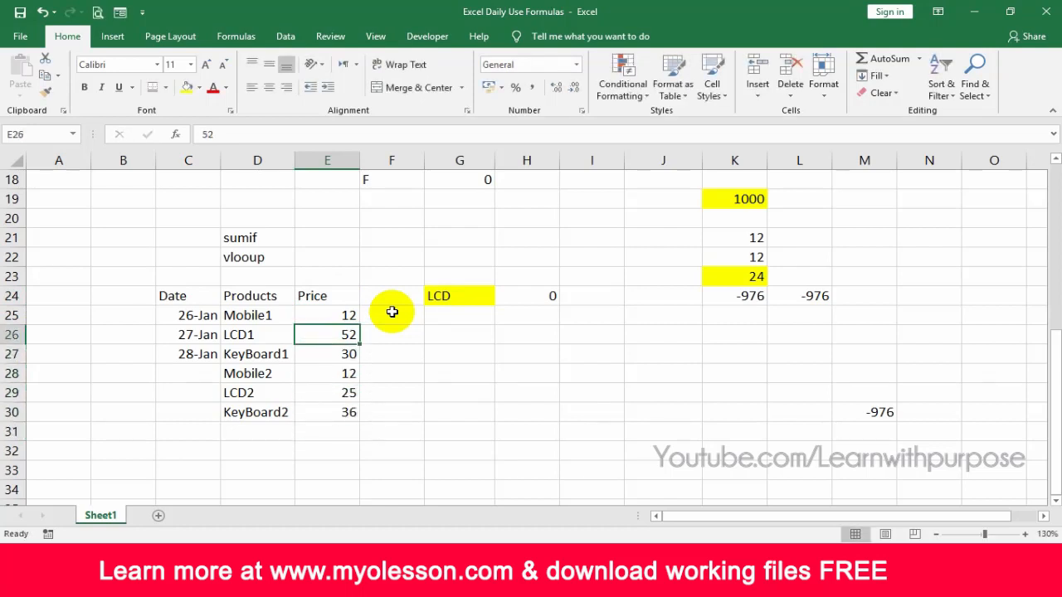
click(464, 295)
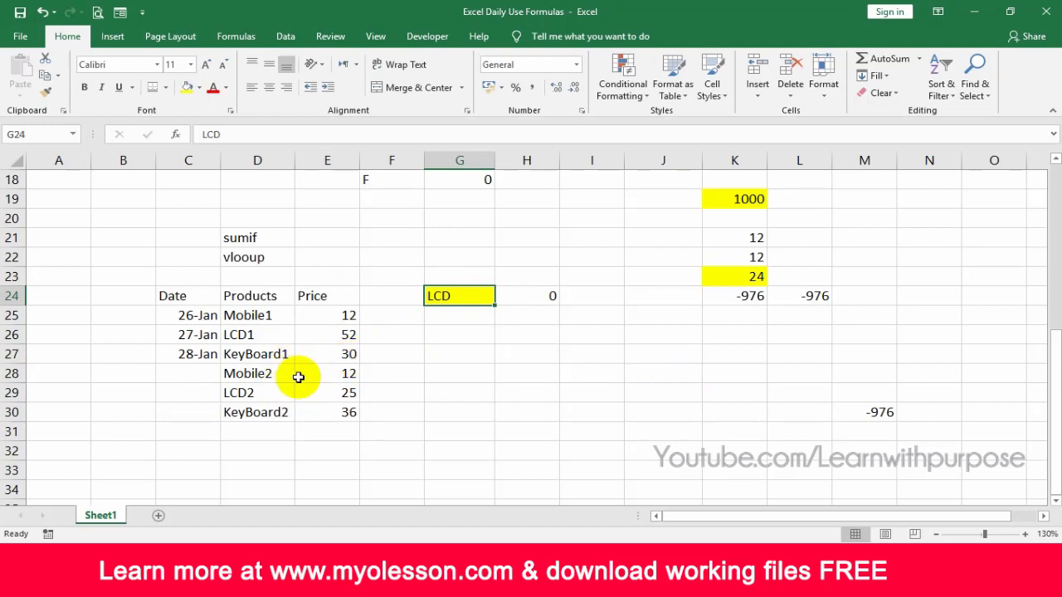
click(531, 297)
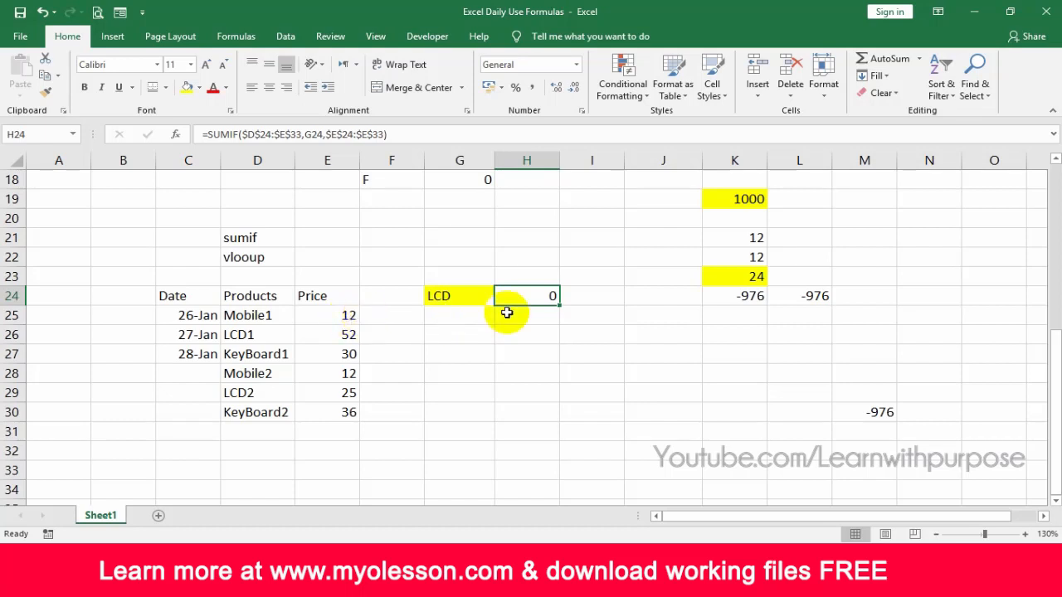
key(Left)
key(Right)
text(=vlo)
key(Tab)
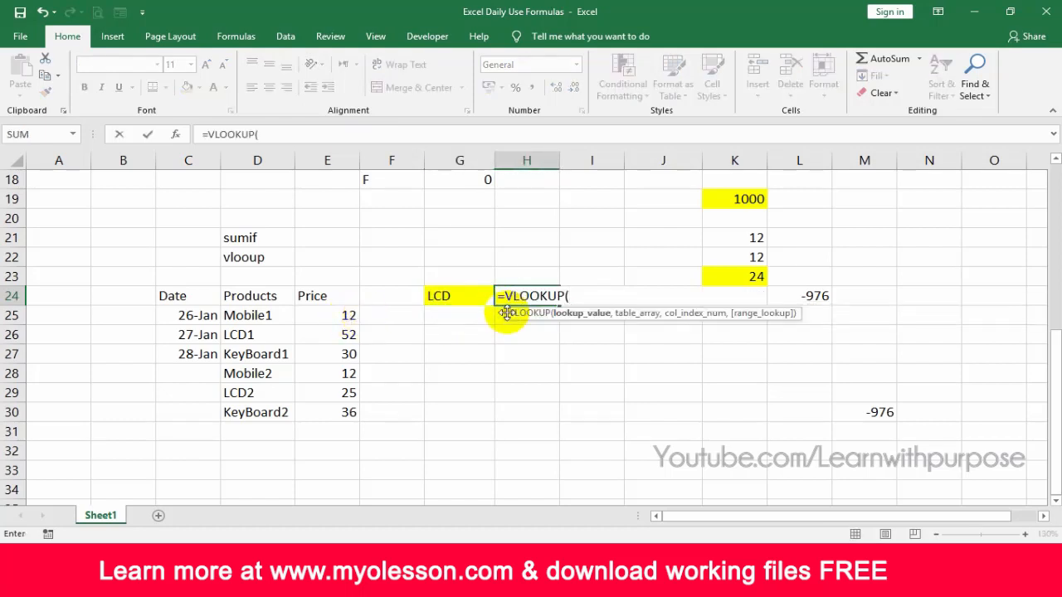
key(Escape)
- Move the LCD cell and its SUMIF formula from G24:H24 up one row to G23:H23
key(Left)
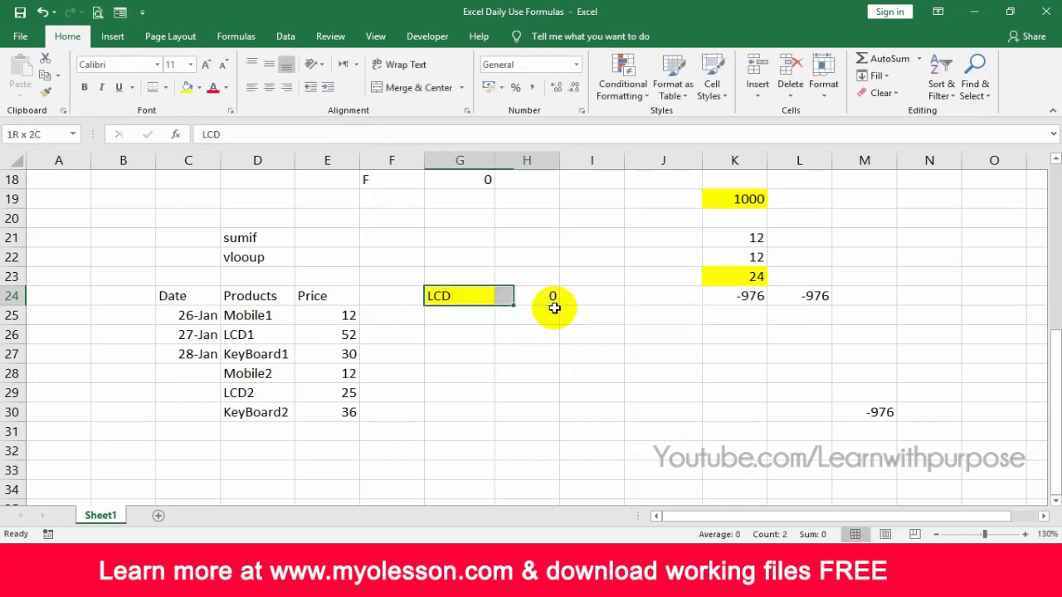
key(shift+Right)
key(shift+Left)
key(shift+Right)
key(ctrl+x)
key(Up)
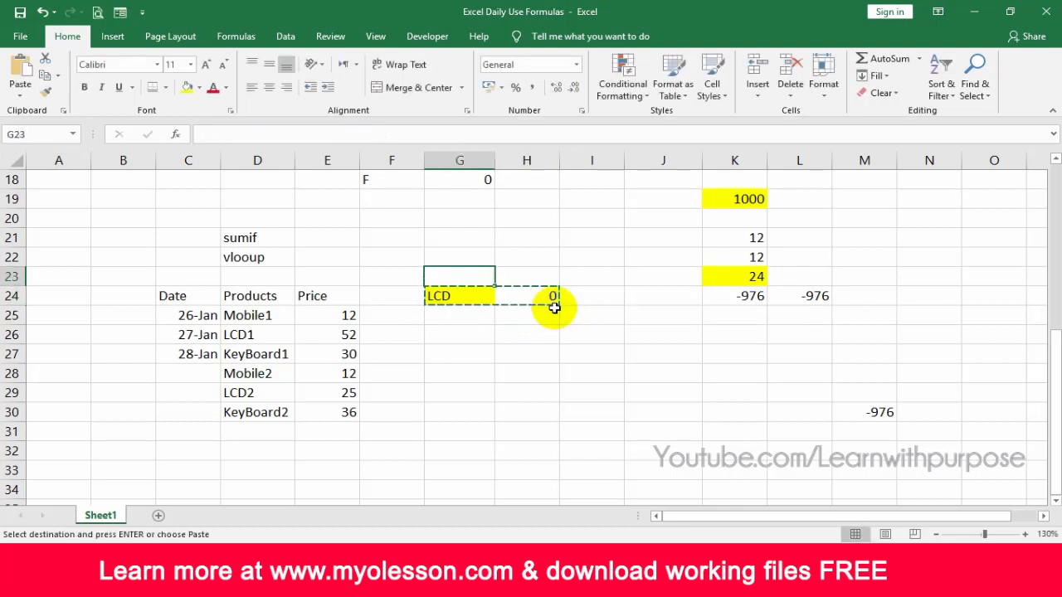
key(ctrl+v)
- Copy the LCD cell and its formula from G23:H23 into G24:H24
key(ctrl+c)
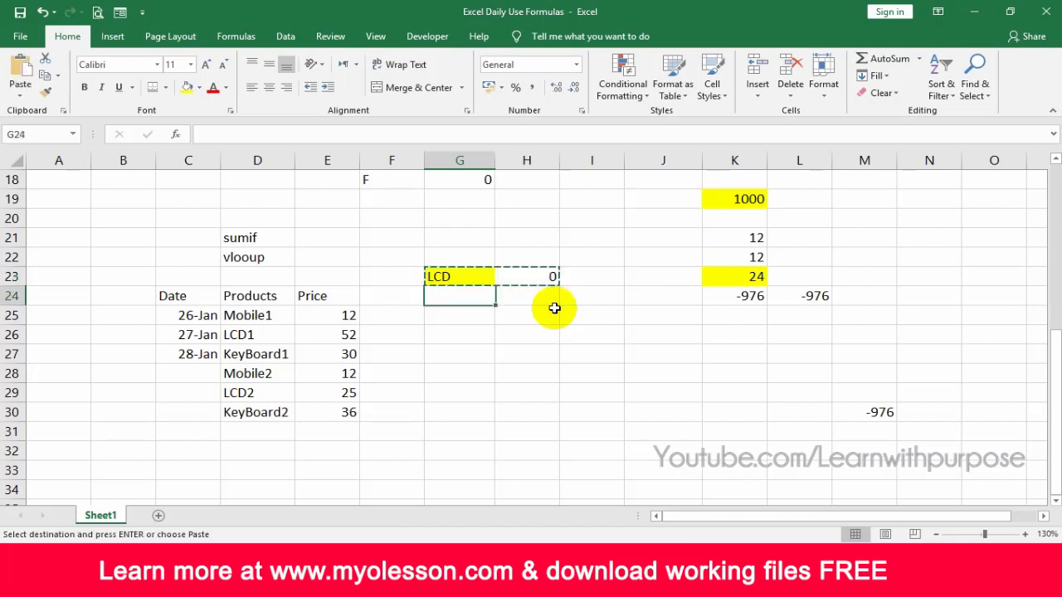
key(Down)
key(ctrl+v)
key(shift+Left)
- Label the two formula rows with Sumif in I23 and Vlookup in I24
key(Right)
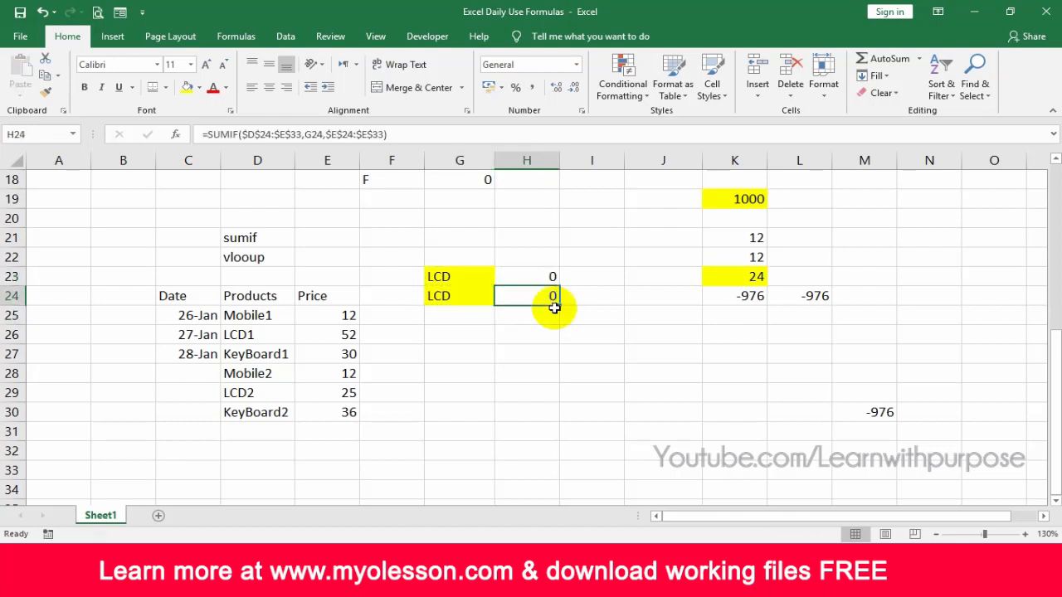
key(Up)
key(Right)
text(S)
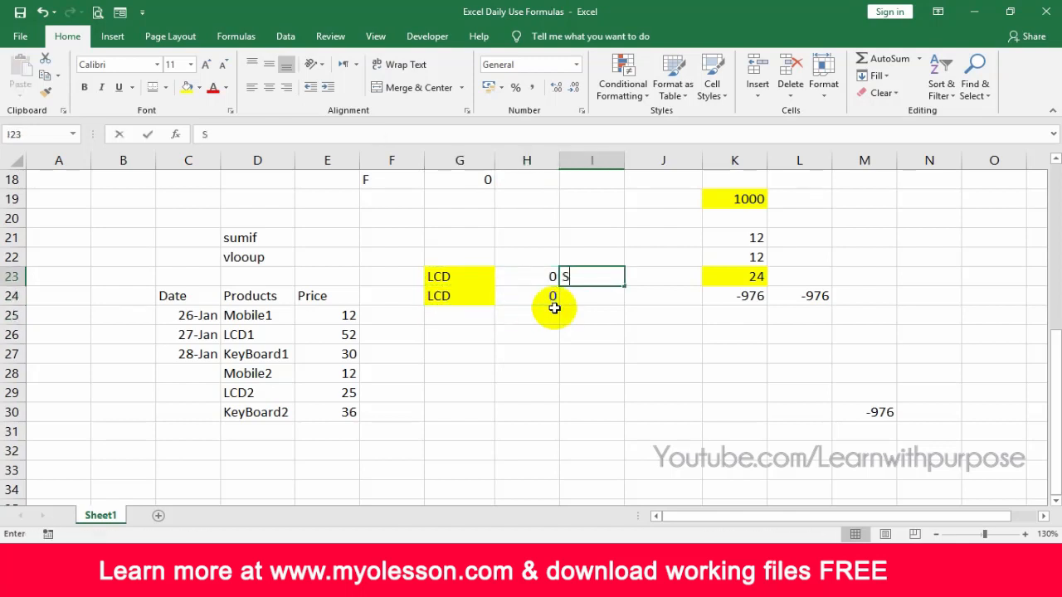
text(umif)
key(Return)
text(V)
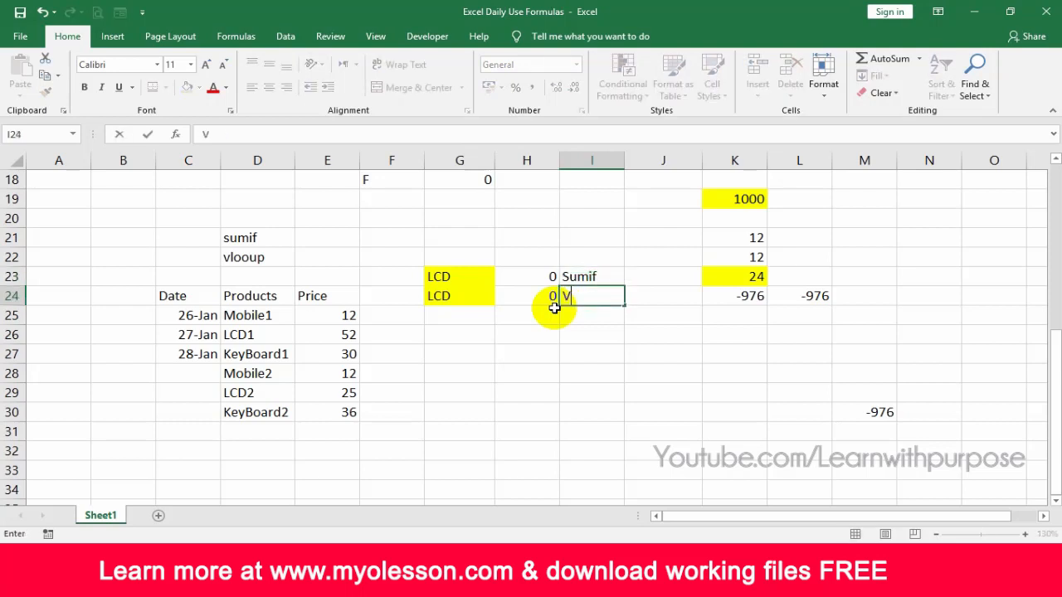
text(lookuo)
key(F2)
- Replace the formula in H24 with =VLOOKUP(G24,$D$24:$E$30,2,0) to look up the product's price with an exact match
key(Left)
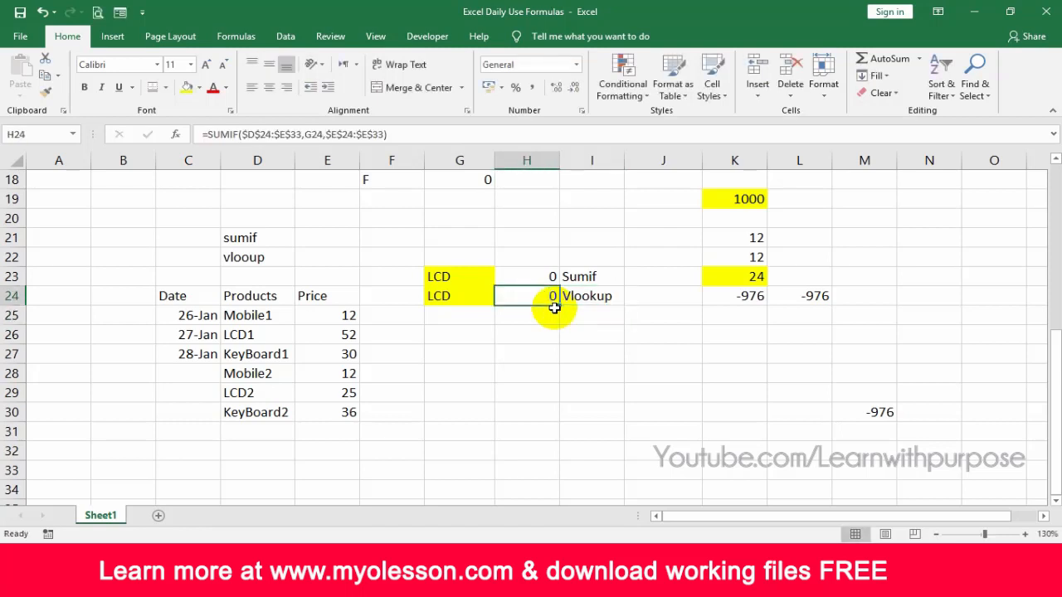
text(=vl)
key(Tab)
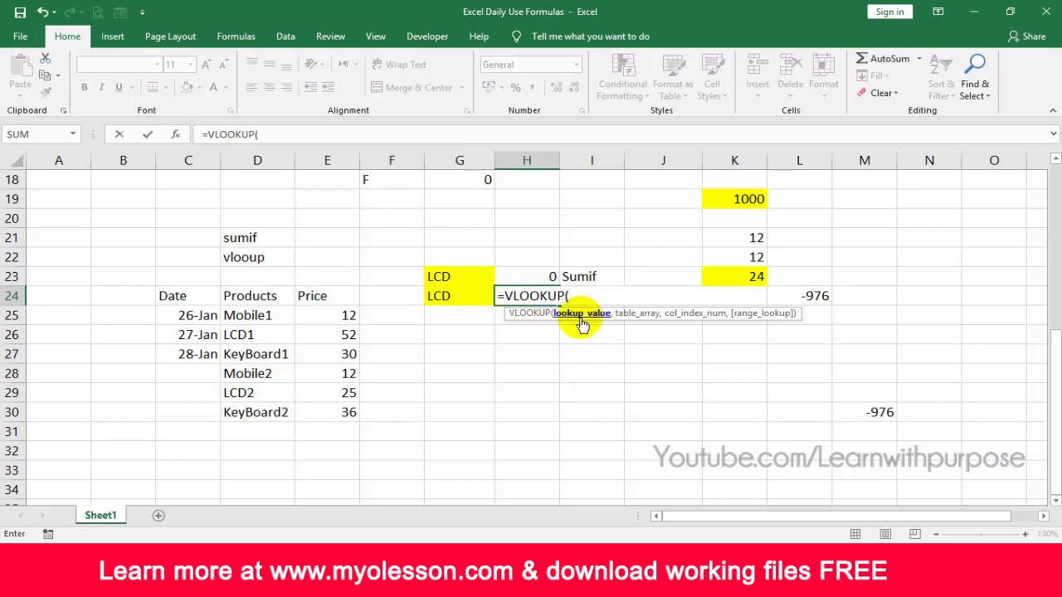
click(440, 296)
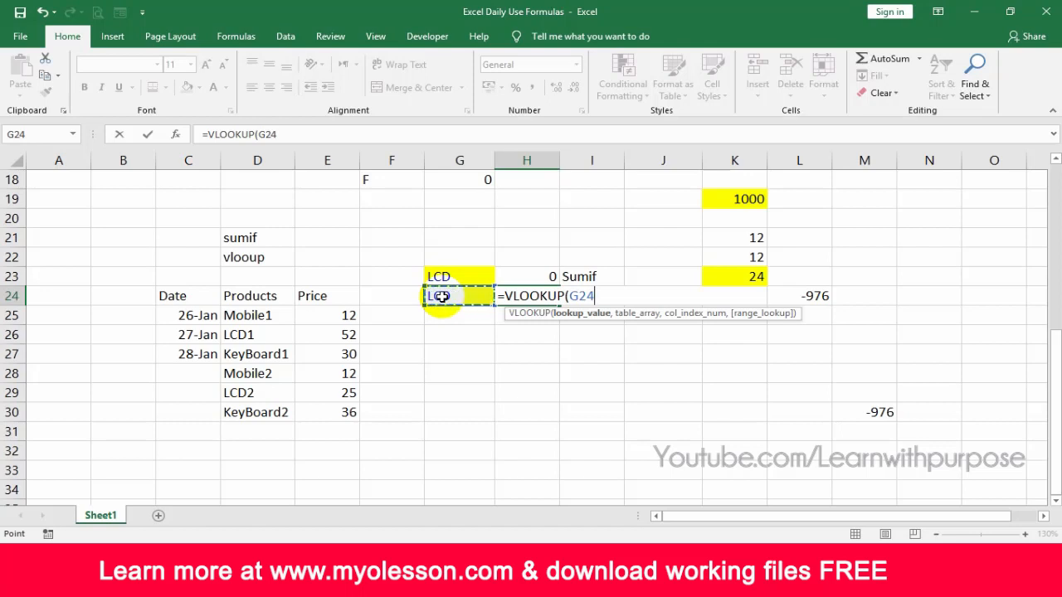
text(,)
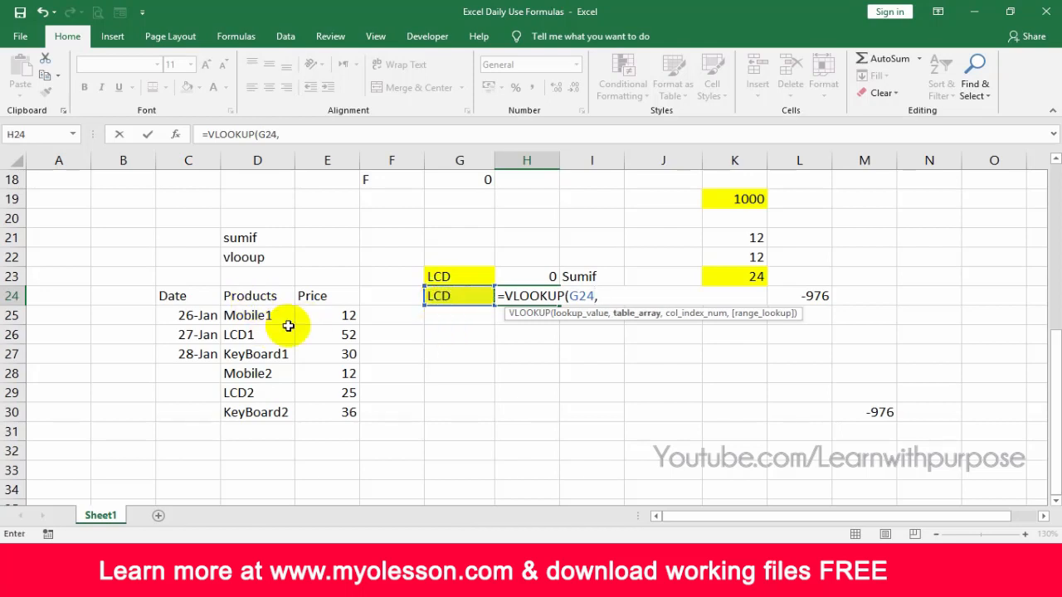
drag(254, 296, 333, 408)
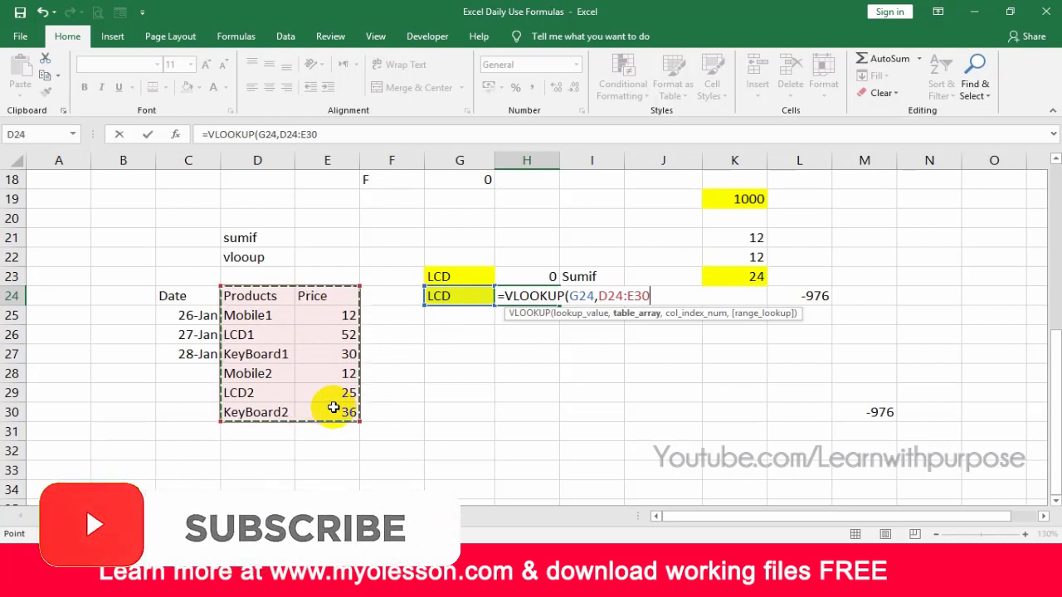
key(F4)
text(,2)
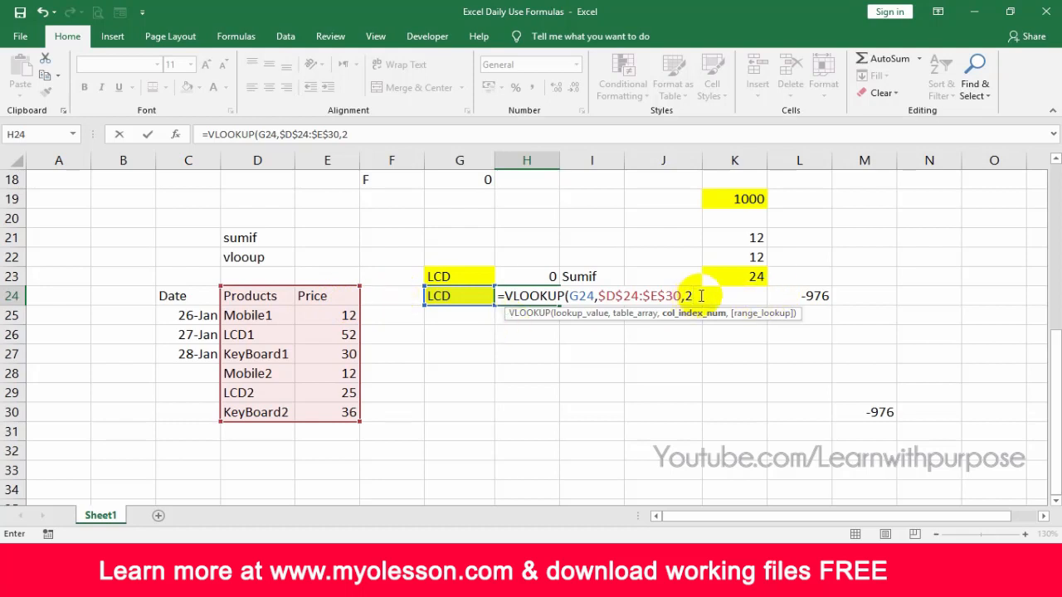
text(,)
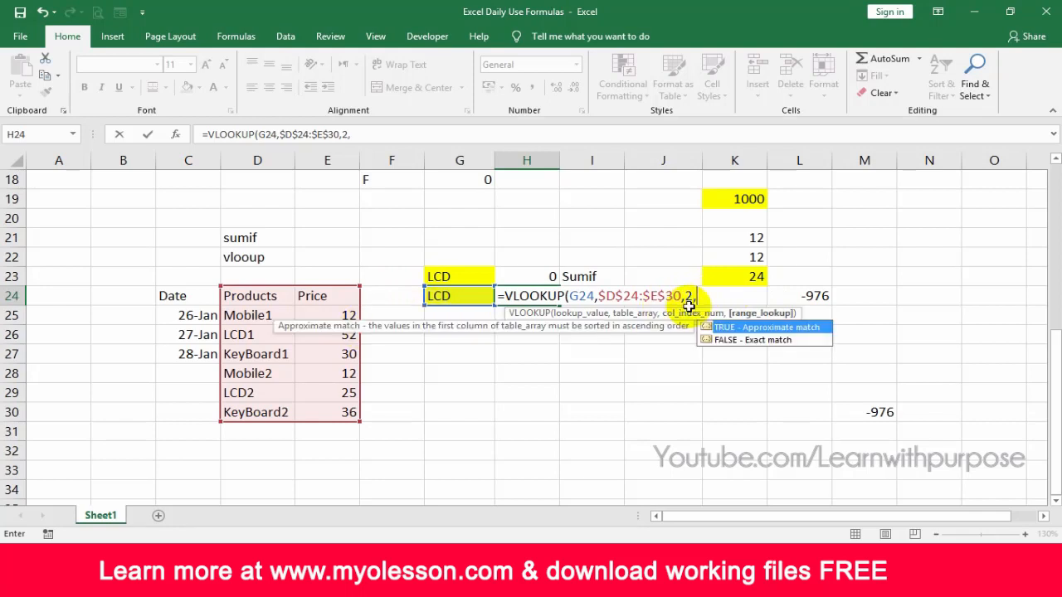
text(0)
key(Return)
- Change the lookup product in G24 to LCD1 and check the VLOOKUP formula in H24
key(Up)
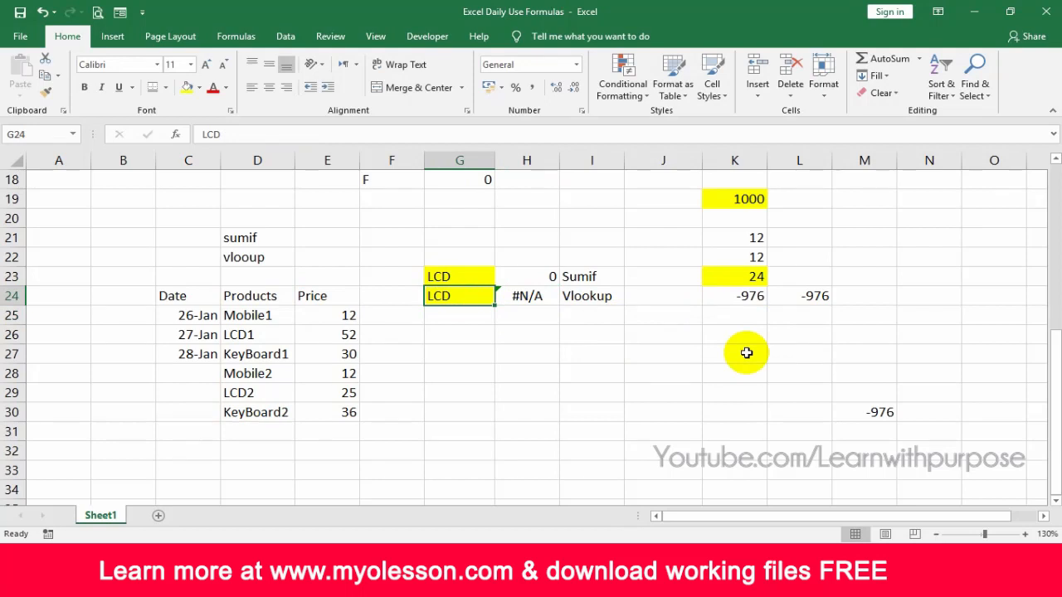
key(F2)
text(1)
key(Return)
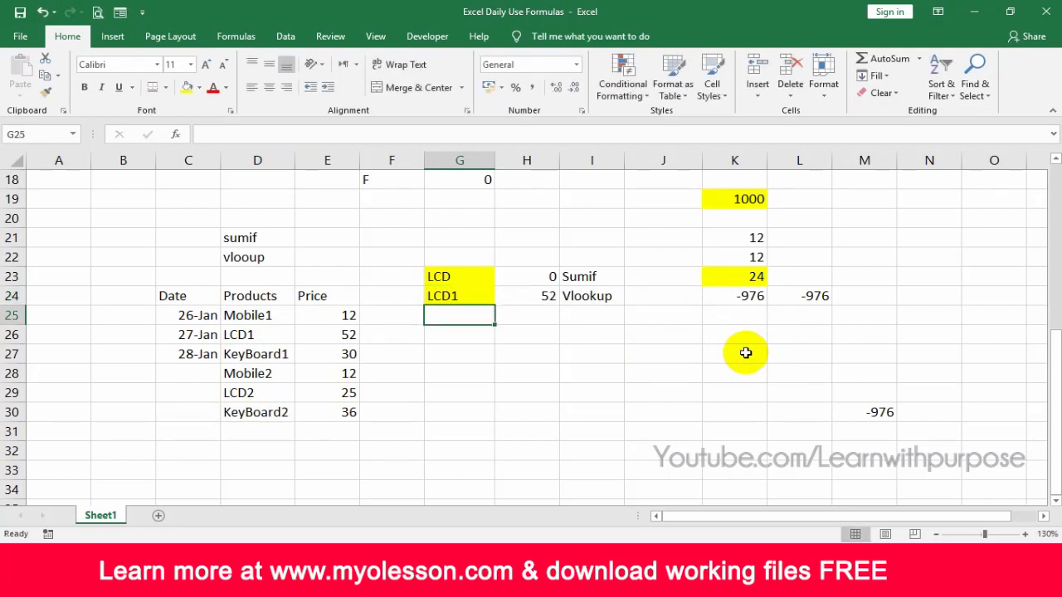
click(538, 297)
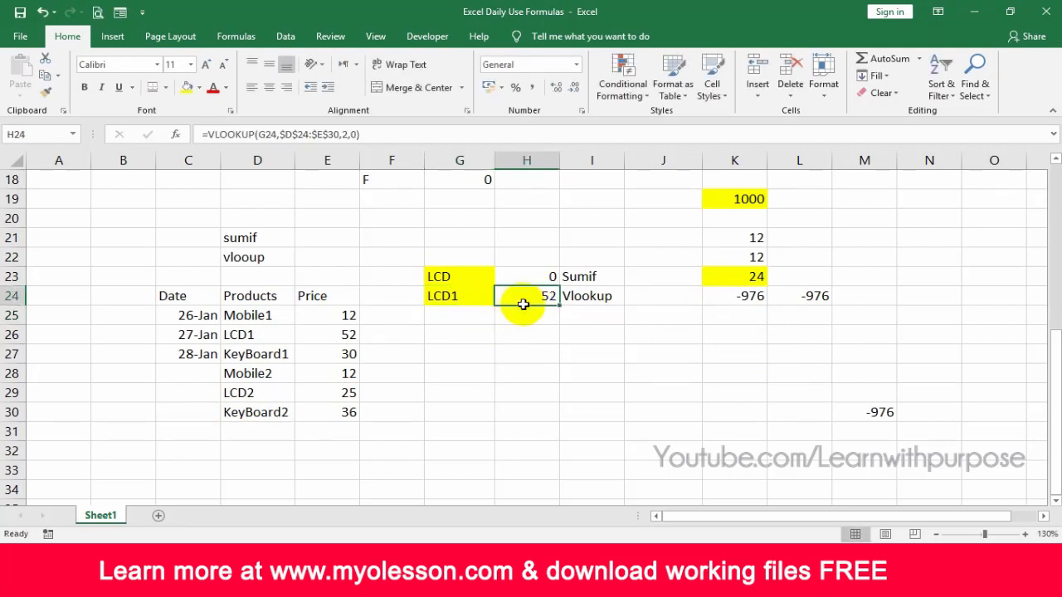
- Change the lookup product in G24 to LCD2
click(452, 297)
key(F2)
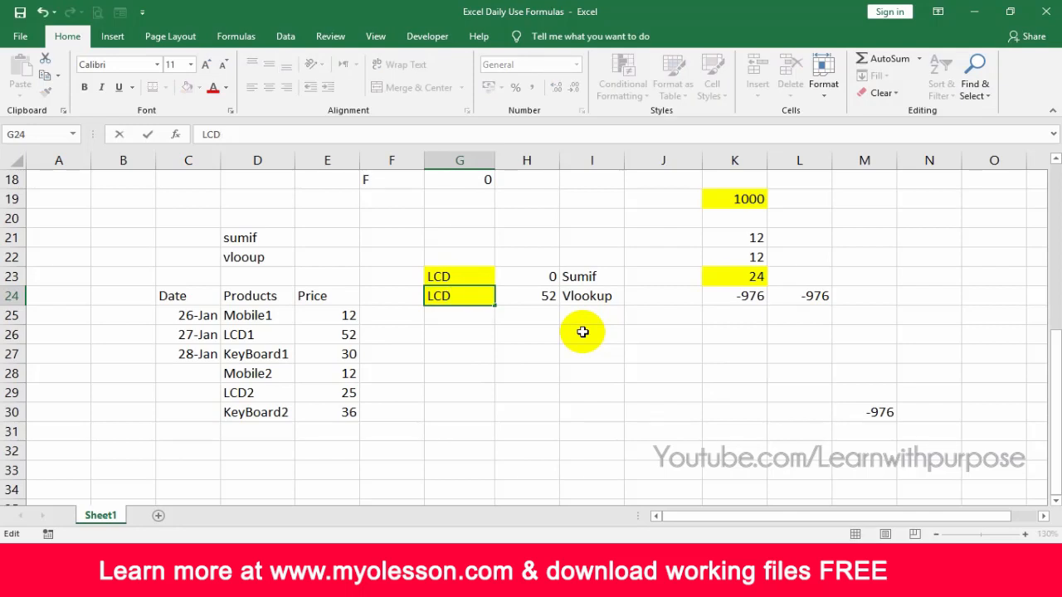
text(2)
key(ctrl+Return)
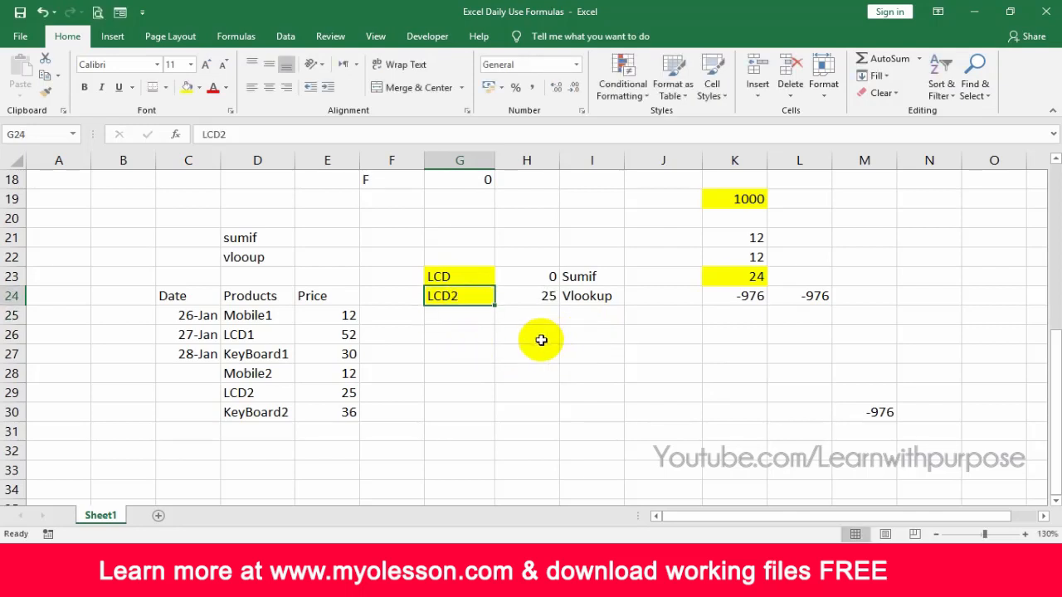
- Compare the VLOOKUP result in H24 with the LCD2 row of the product list and inspect the formula's lookup cell and table range
click(548, 294)
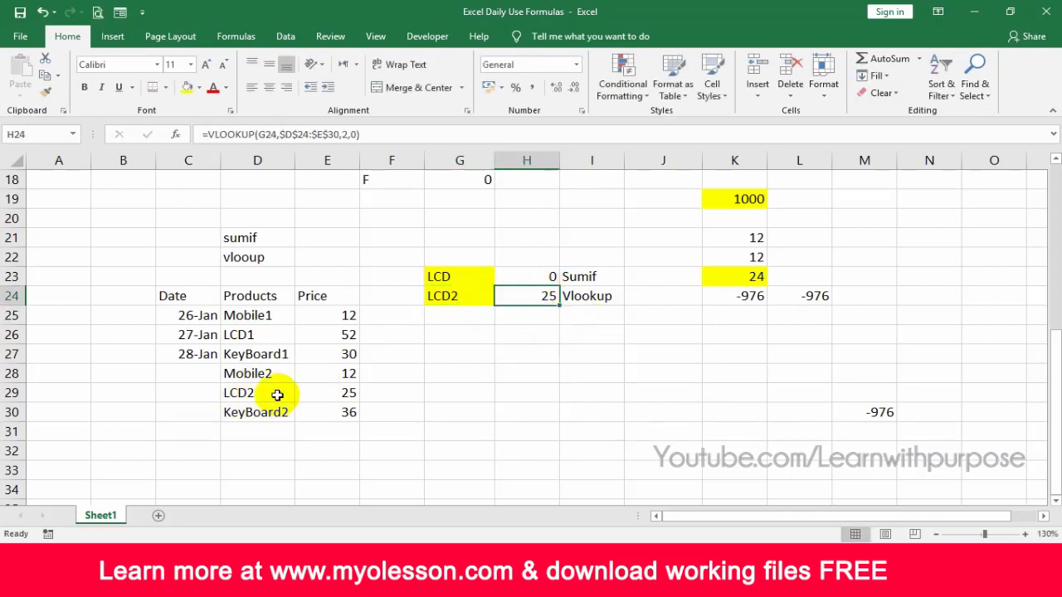
click(277, 395)
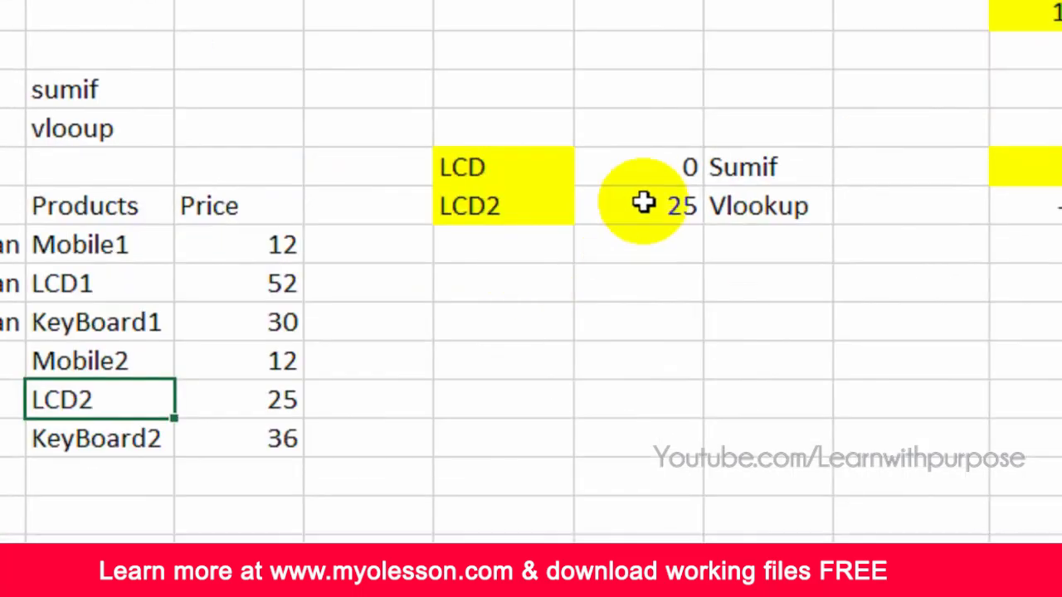
click(649, 240)
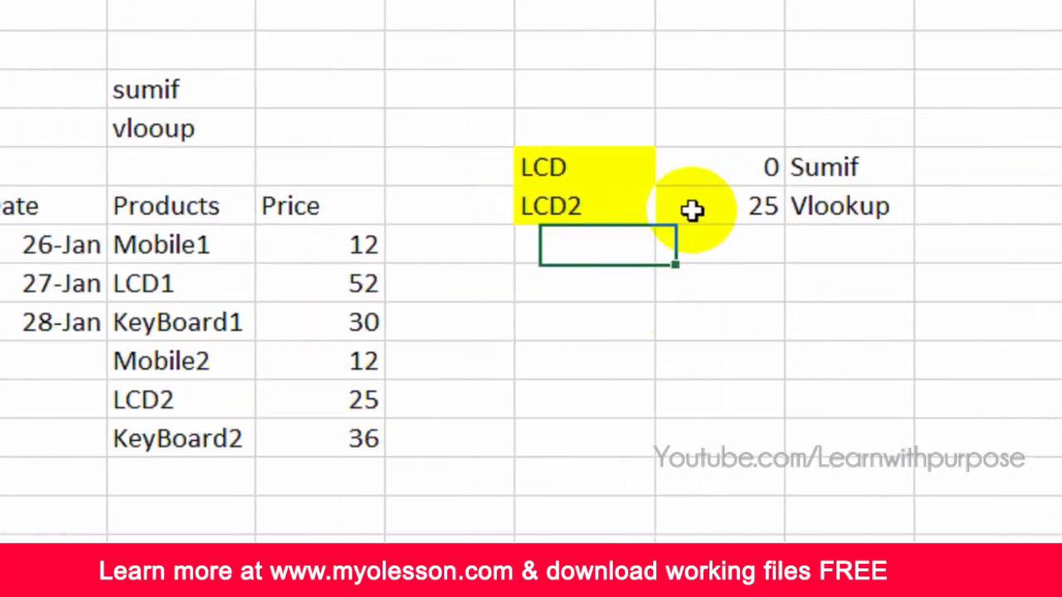
click(729, 215)
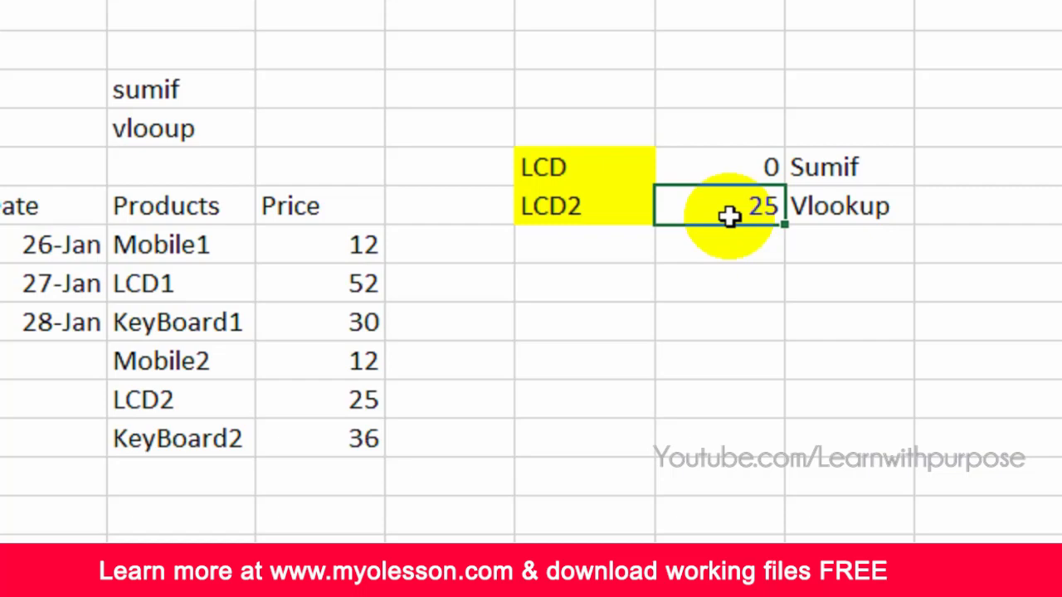
double_click(728, 215)
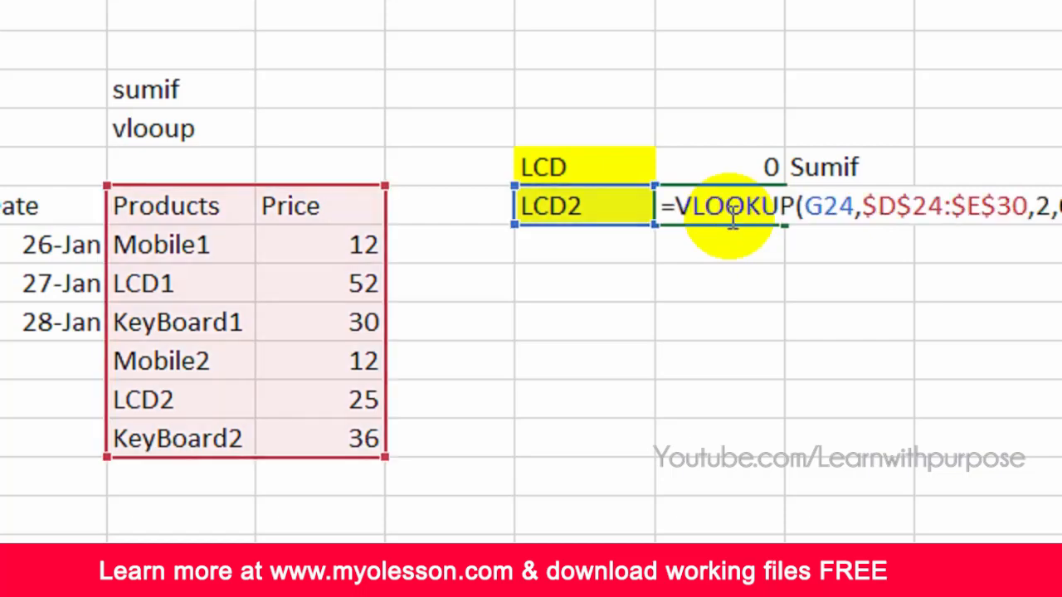
key(Escape)
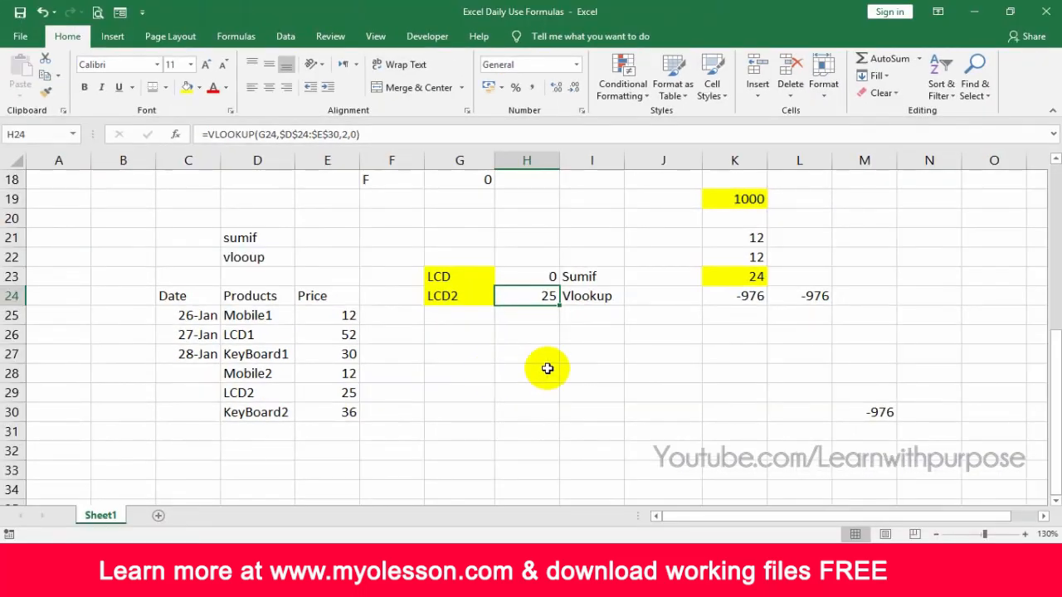
- Review the sheet's student results table, grade criteria, and SUMIF and VLOOKUP examples
scroll(664, 353, up, 2)
scroll(571, 371, up, 3)
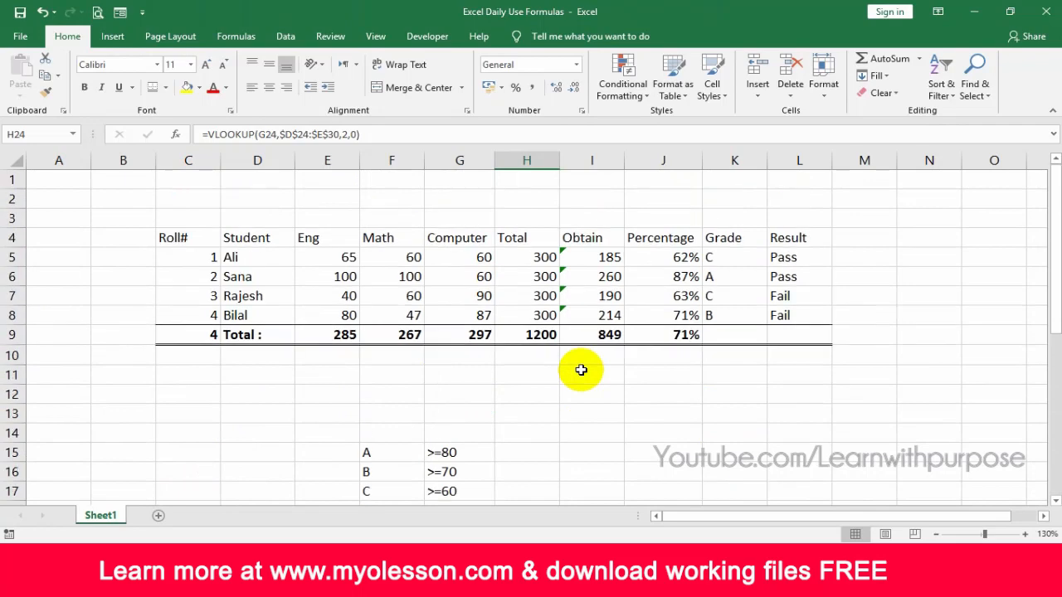
scroll(581, 370, down, 1)
scroll(581, 370, down, 3)
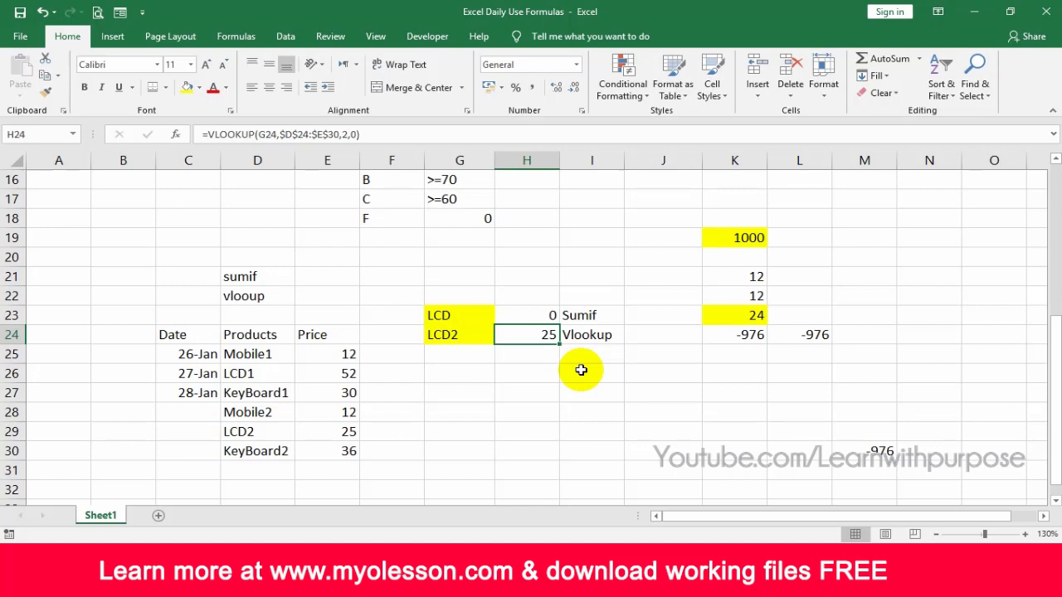
scroll(614, 370, up, 1)
scroll(621, 371, up, 4)
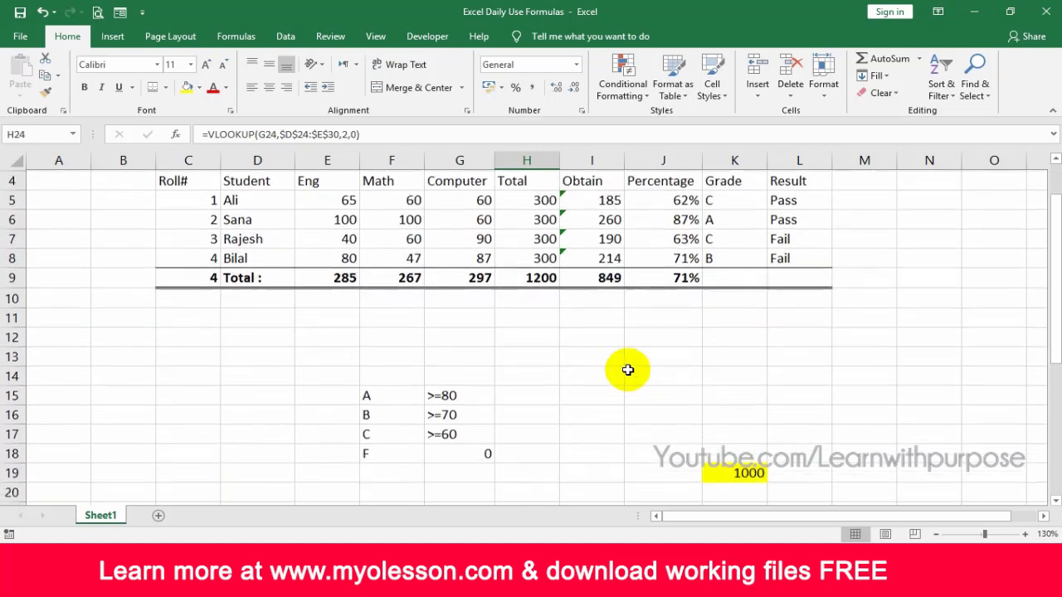
scroll(620, 371, down, 5)
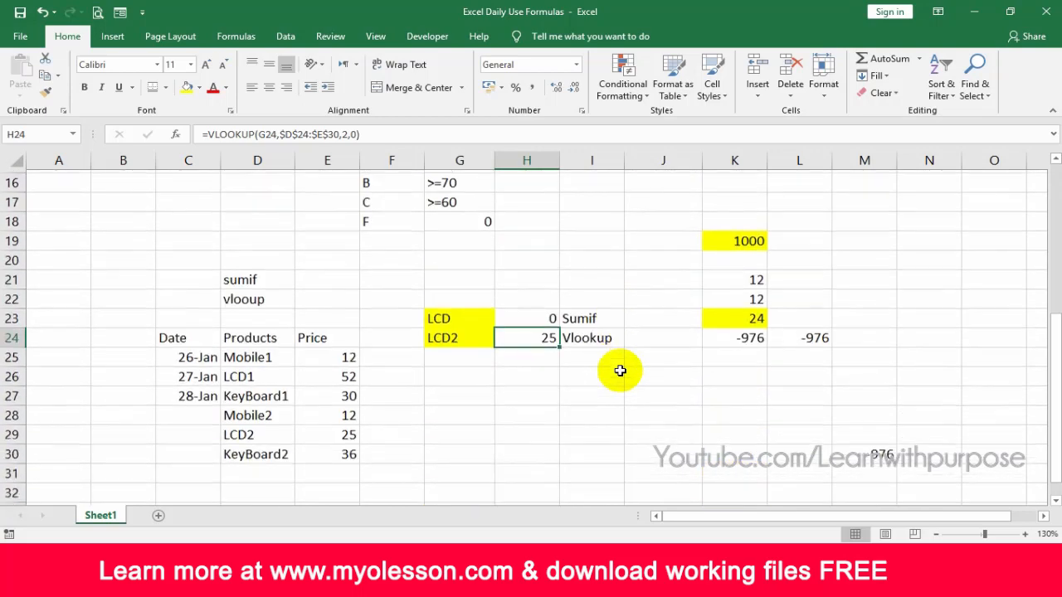
scroll(621, 371, up, 6)
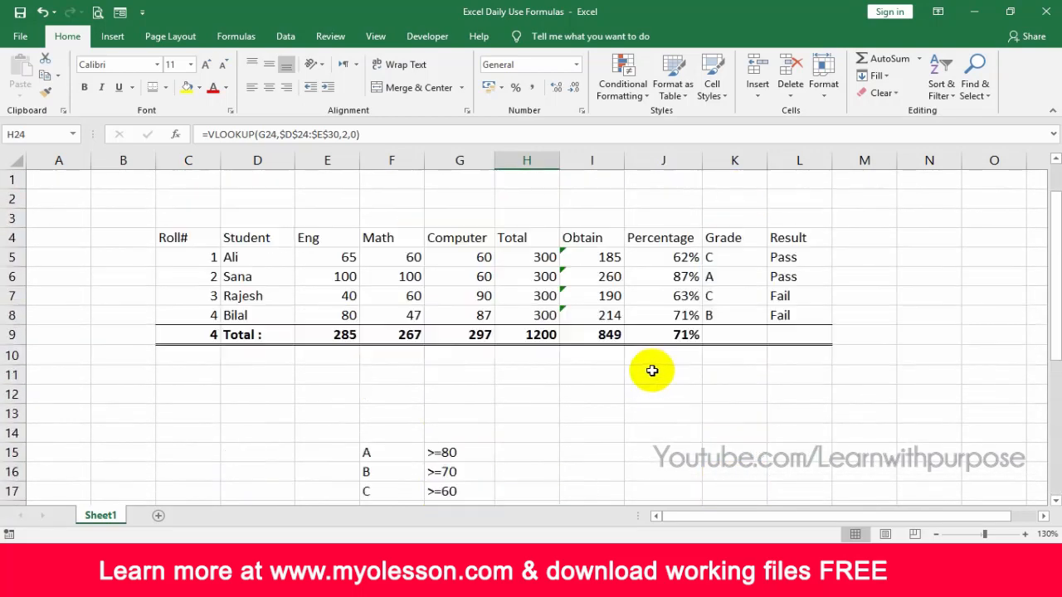
scroll(652, 379, down, 2)
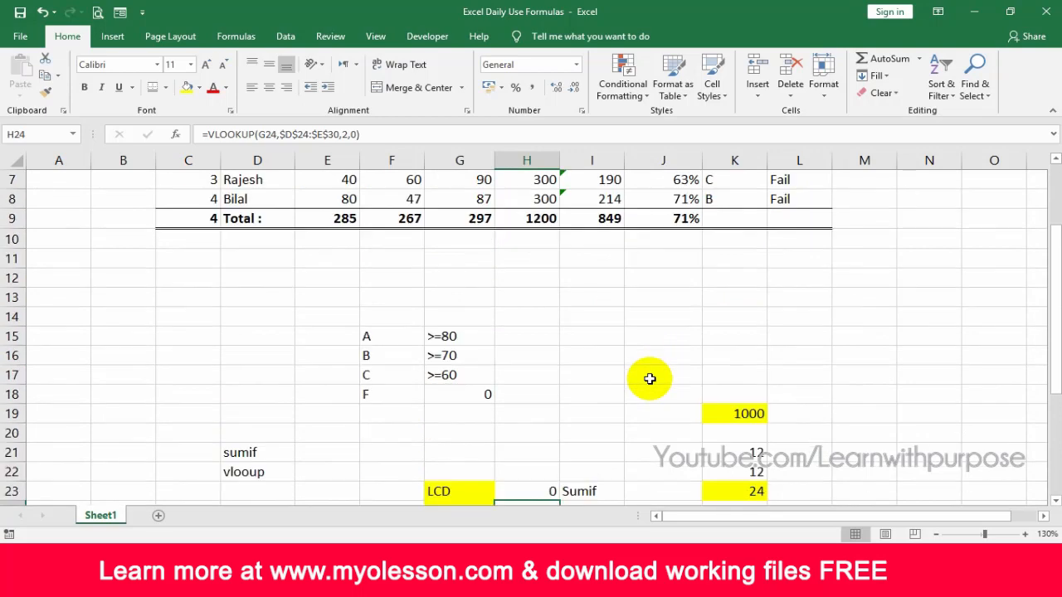
scroll(652, 377, down, 1)
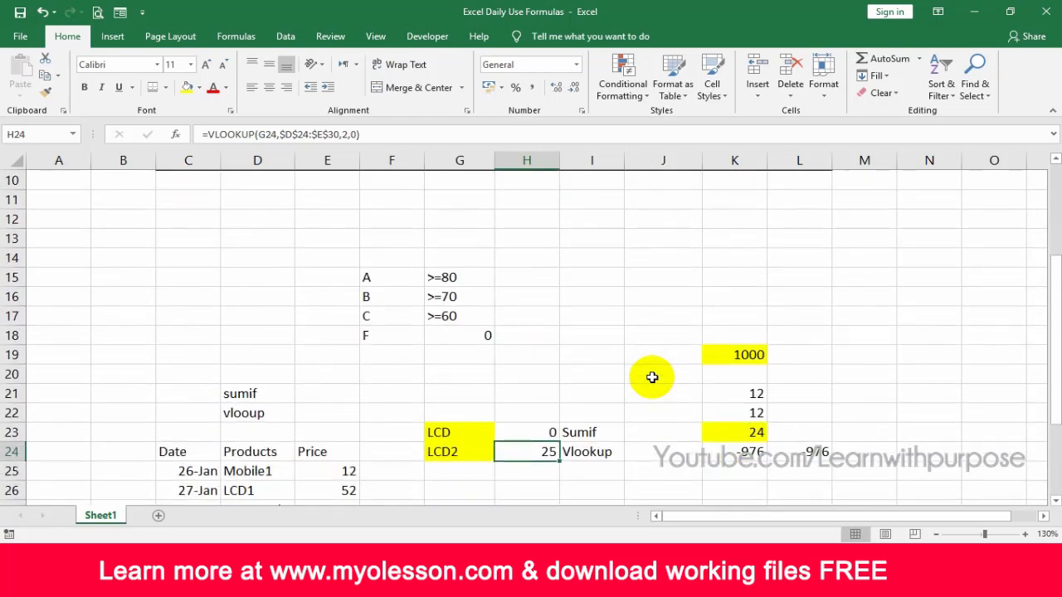